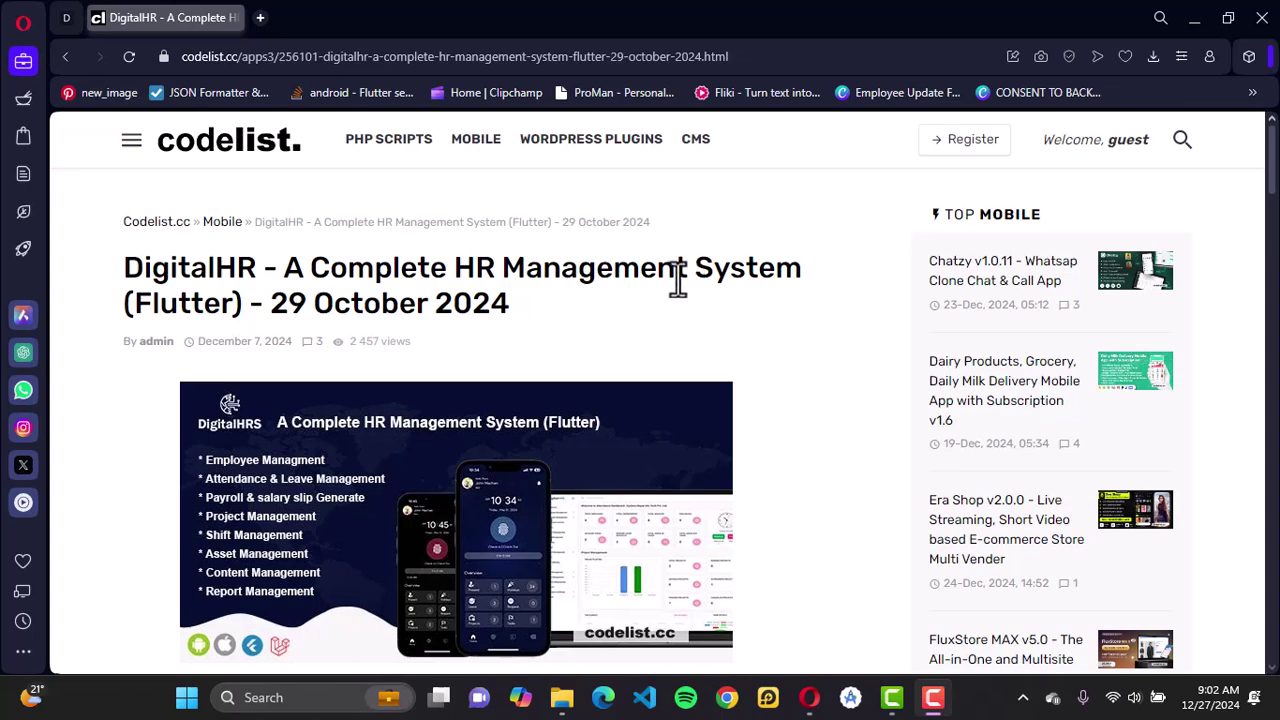
# - Review the DigitalHR Flutter product page, covering its title, feature list, description and the CodeCanyon demo link
pyautogui.doubleClick(217, 300)
pyautogui.click(294, 314)
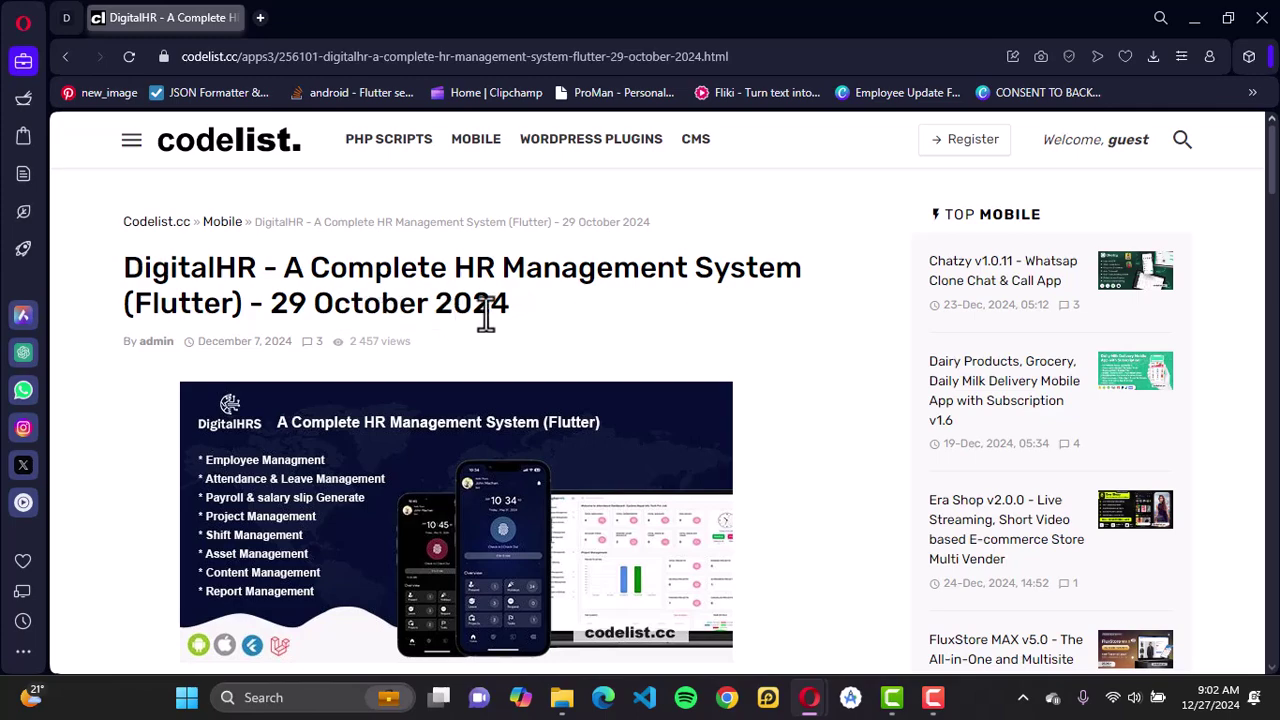
pyautogui.scroll(-2, 496, 312)
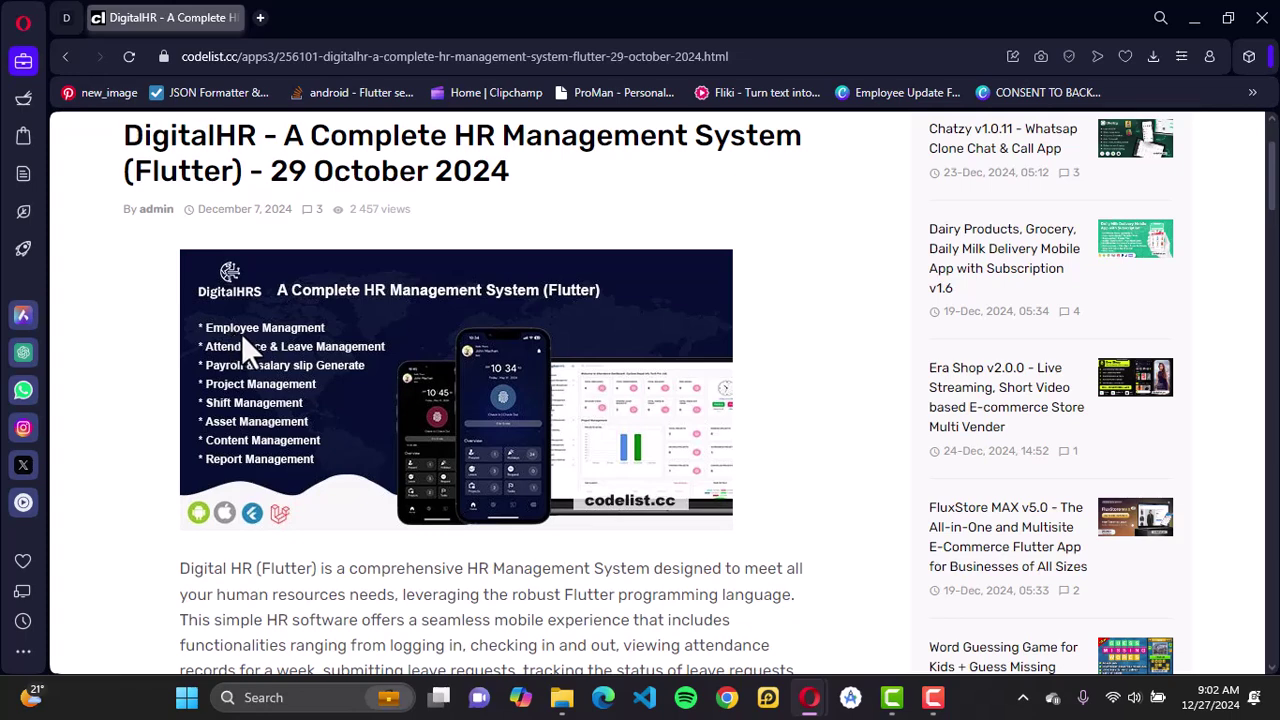
pyautogui.scroll(-1, 347, 352)
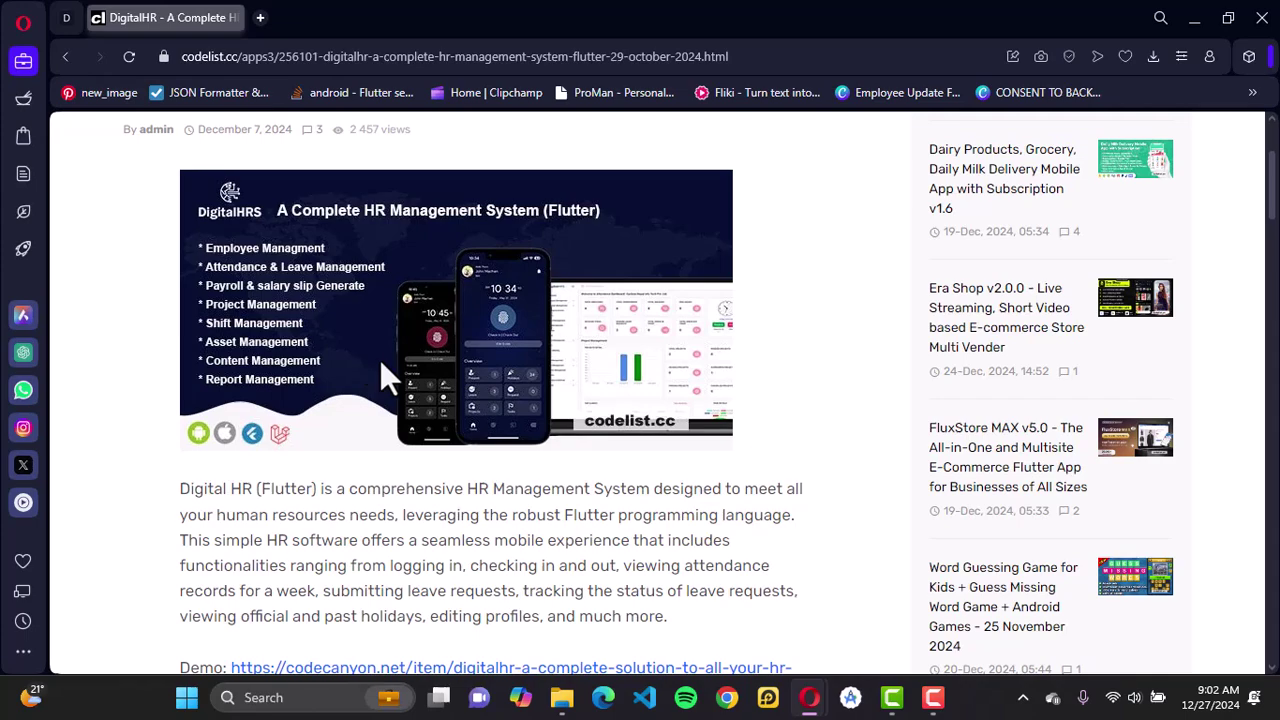
pyautogui.scroll(-1, 380, 360)
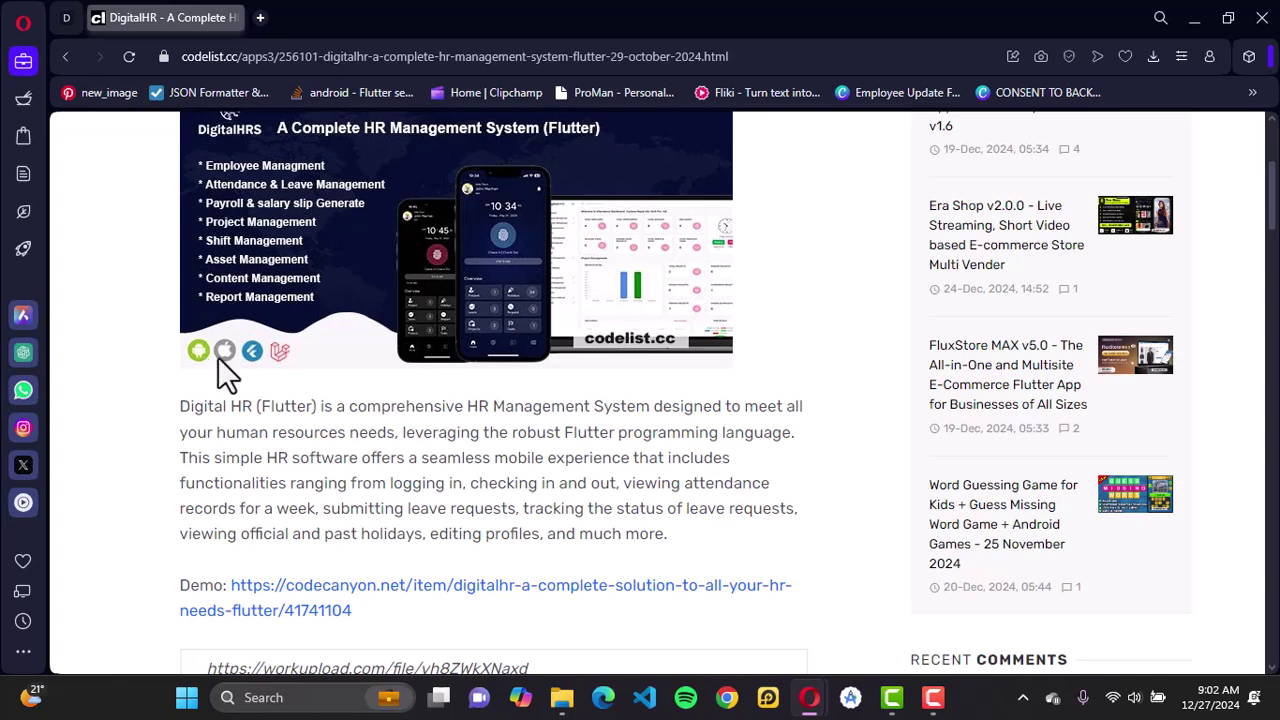
pyautogui.scroll(-1, 294, 385)
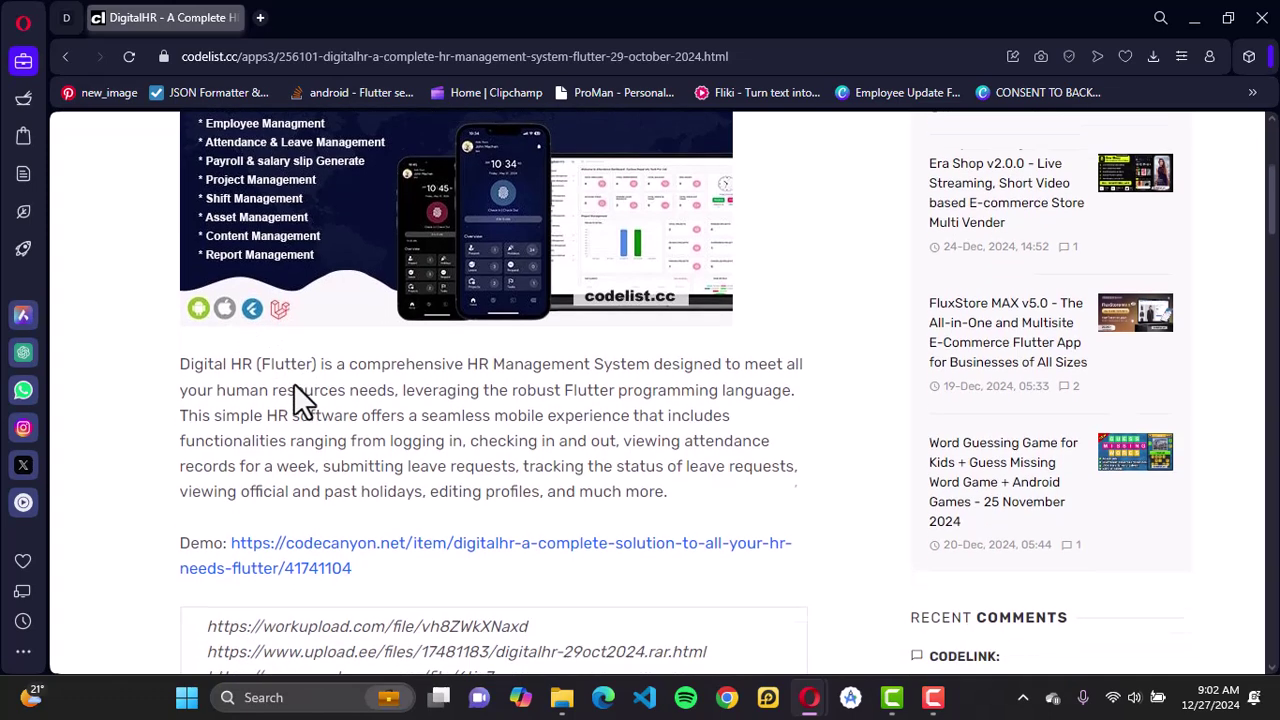
pyautogui.scroll(-1, 294, 385)
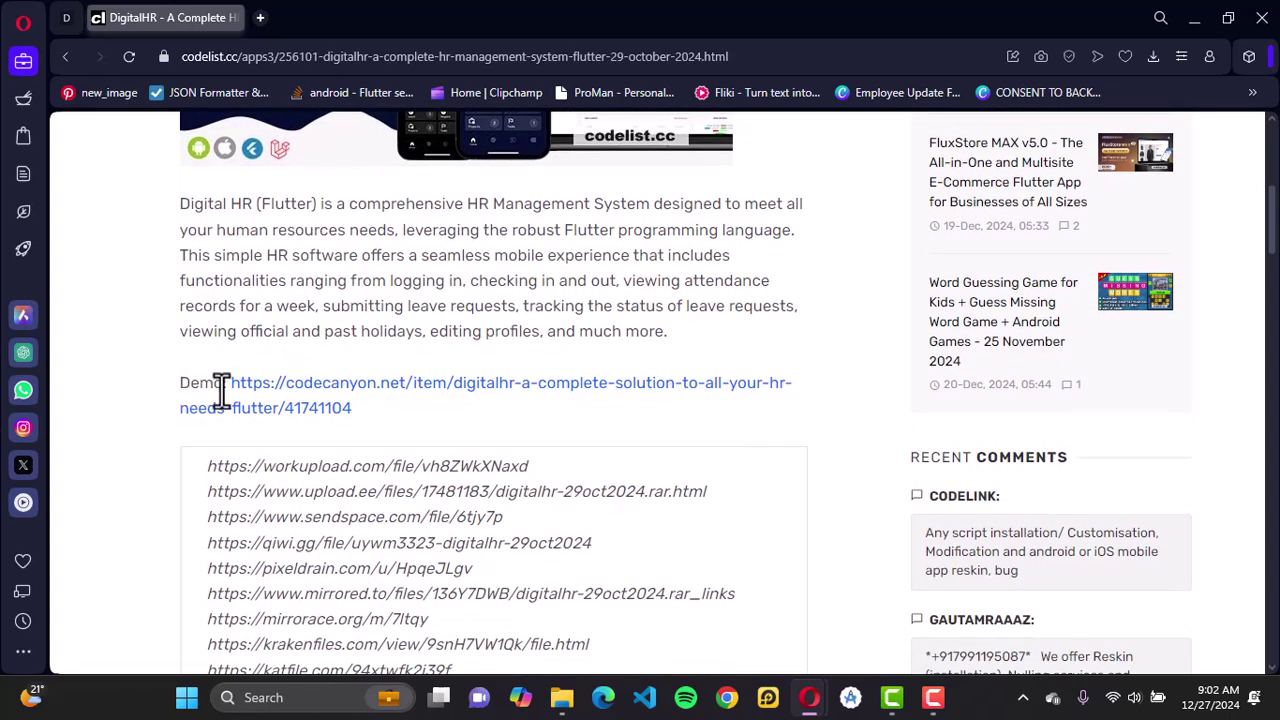
pyautogui.moveTo(229, 394); pyautogui.dragTo(349, 408)
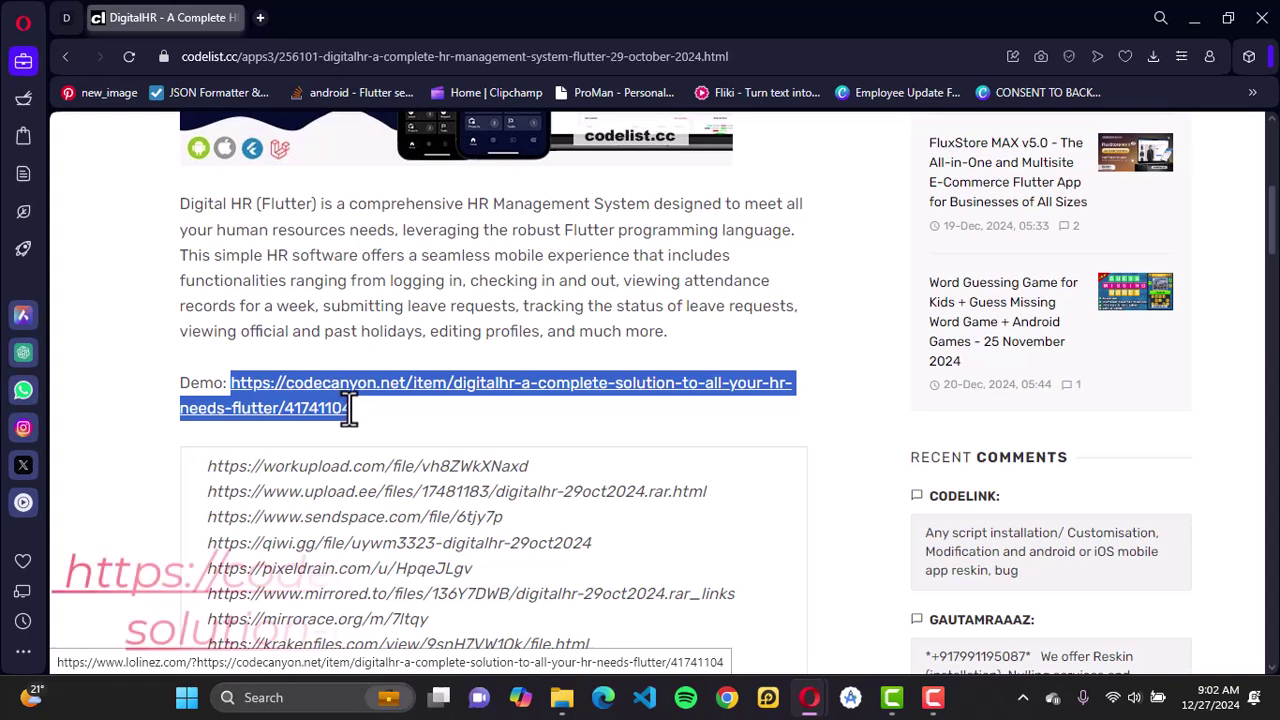
pyautogui.click(378, 405)
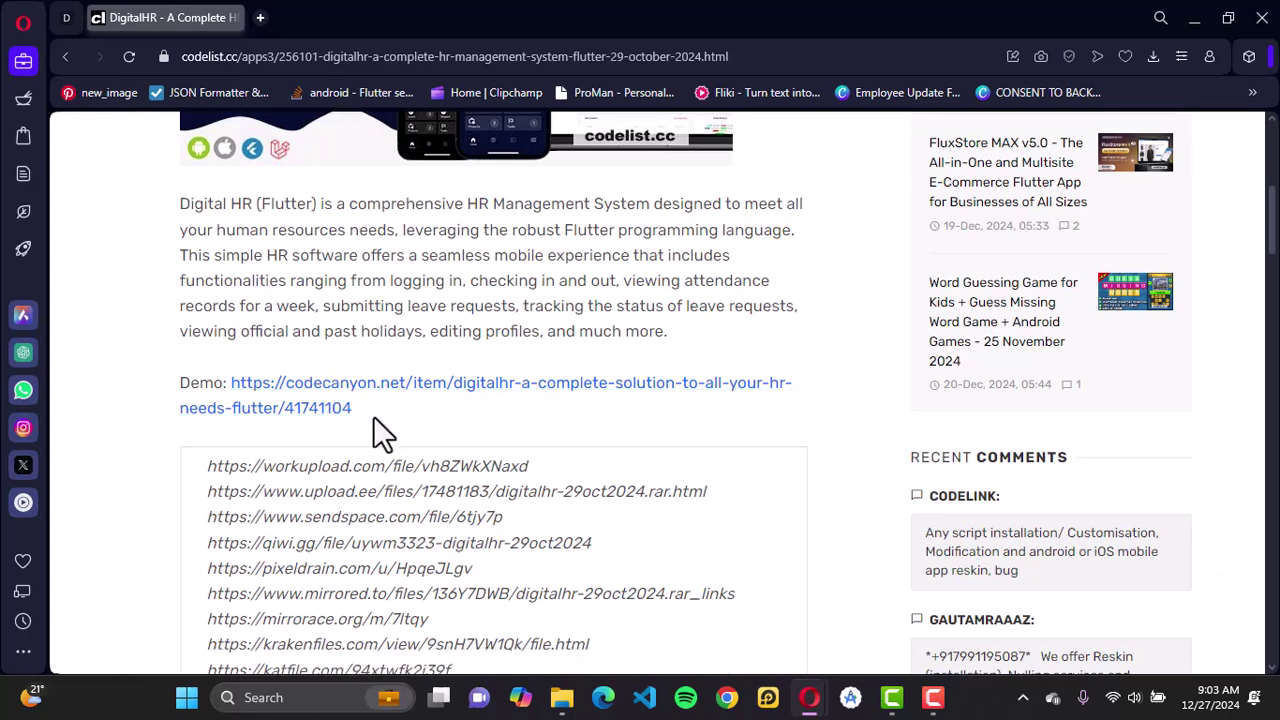
pyautogui.scroll(-1, 374, 420)
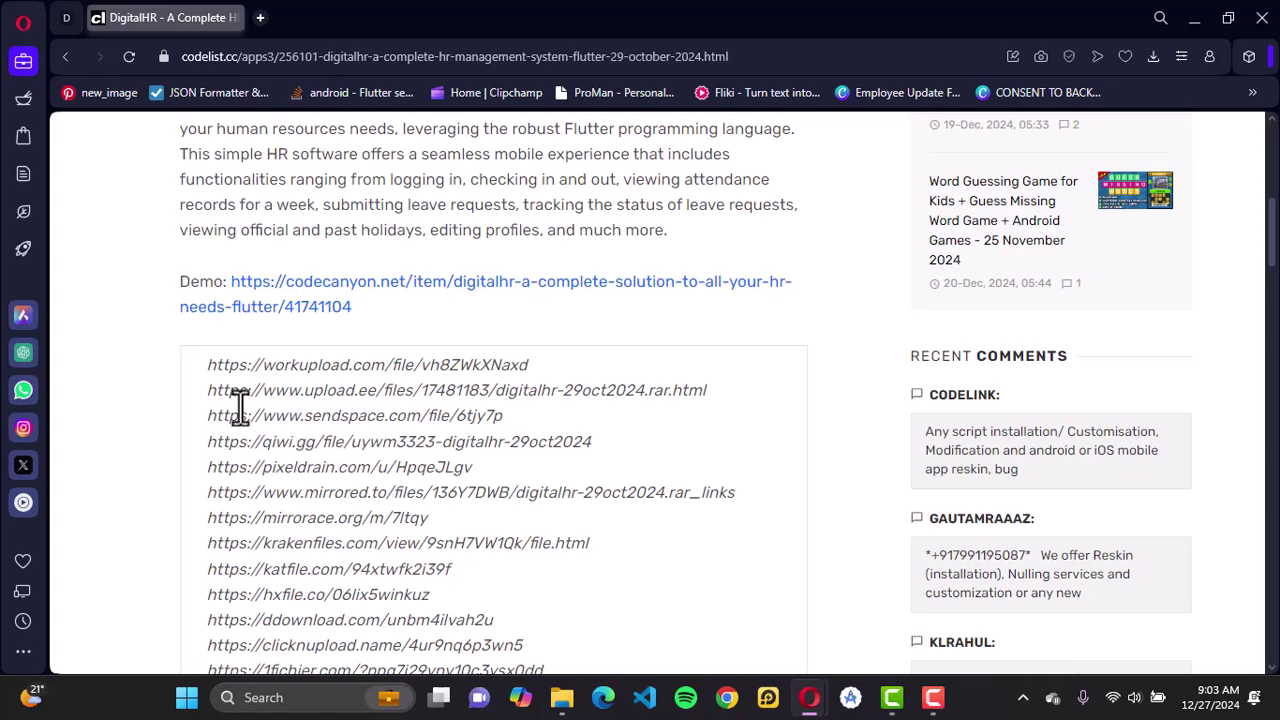
pyautogui.moveTo(205, 367); pyautogui.dragTo(457, 562)
pyautogui.click(458, 562)
pyautogui.scroll(-2, 458, 562)
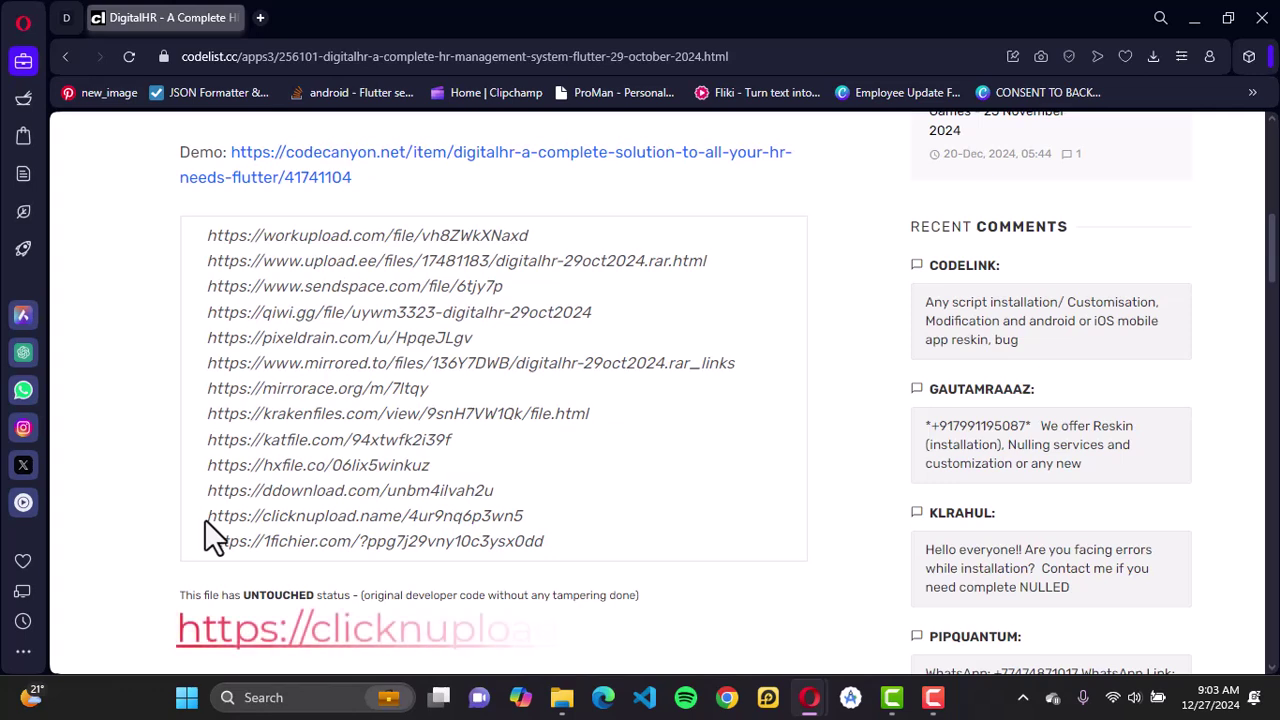
pyautogui.moveTo(215, 518); pyautogui.dragTo(521, 515)
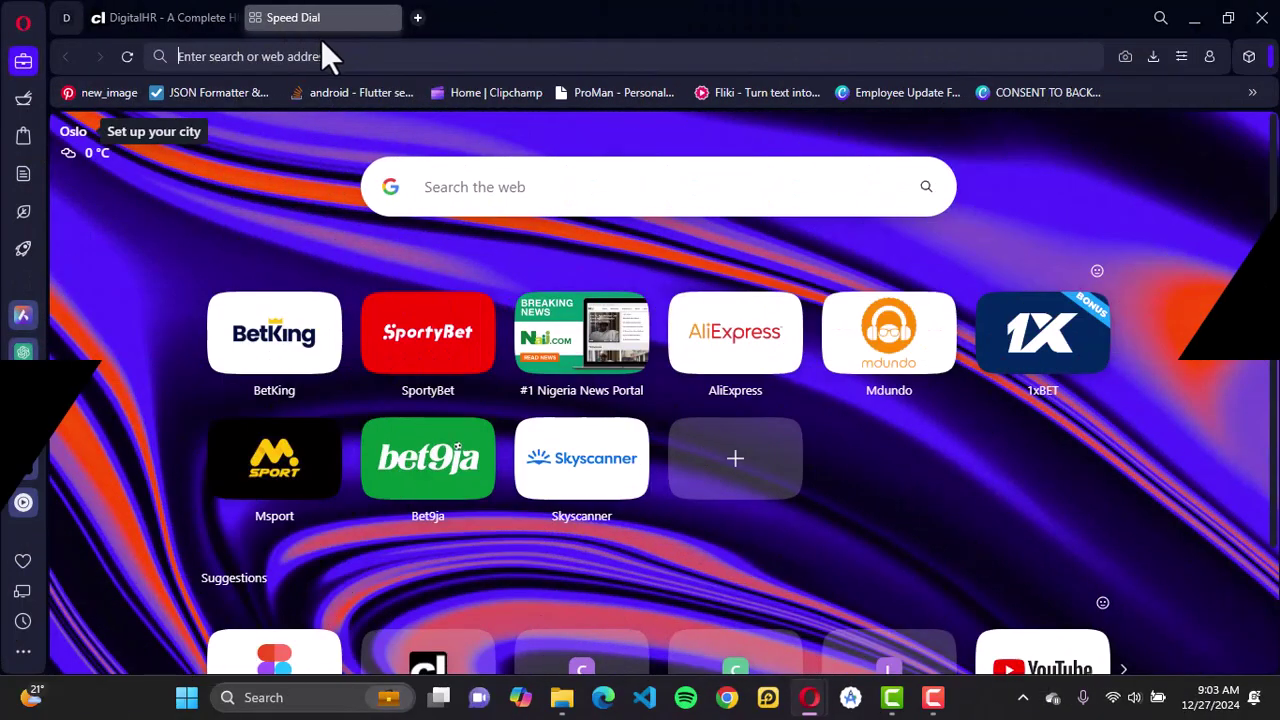
pyautogui.write('https://clicknupload.name/4ur9nq6p3wn5')
pyautogui.press('Return')
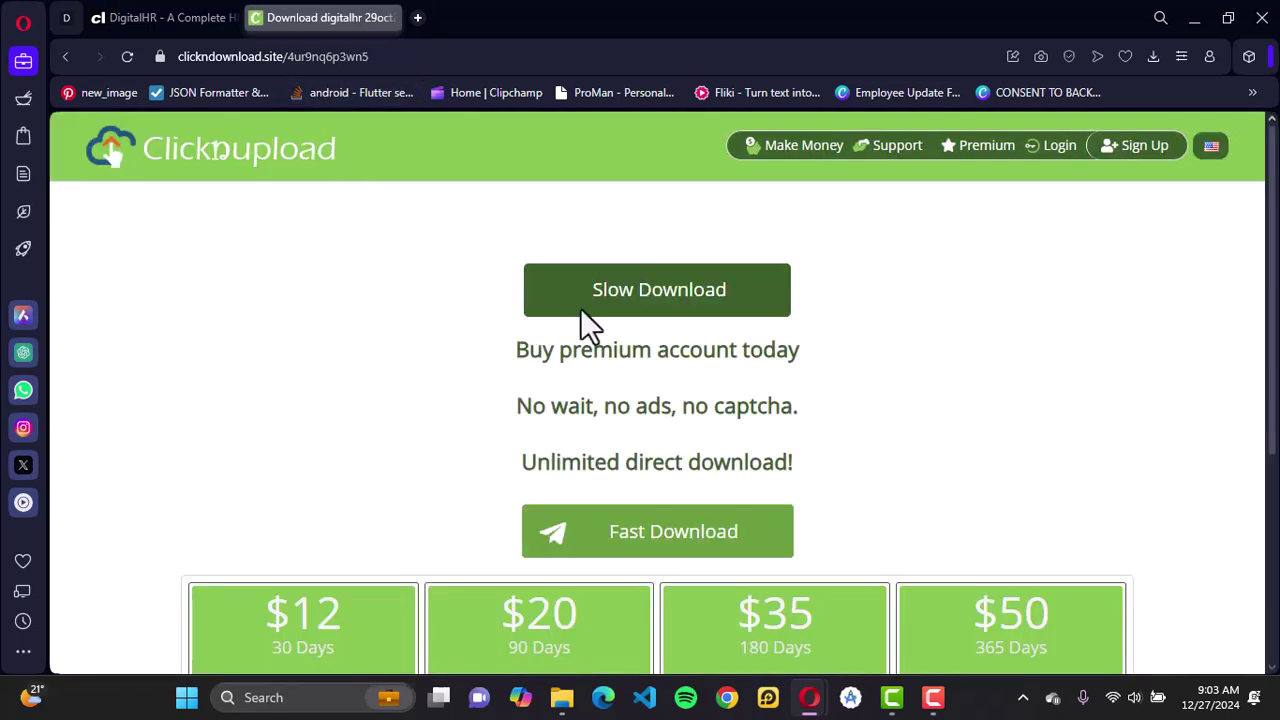
# - Choose the slow download option for the file and close the advertising tab that opens
pyautogui.click(660, 293)
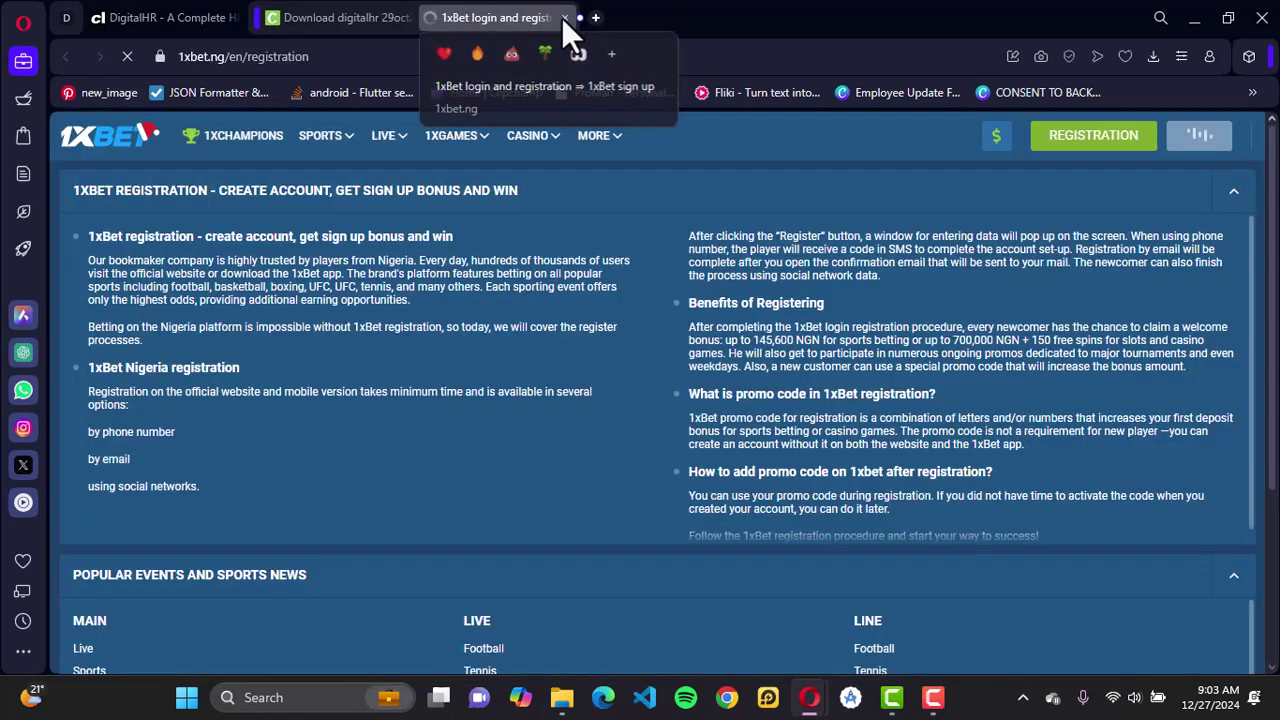
pyautogui.click(563, 17)
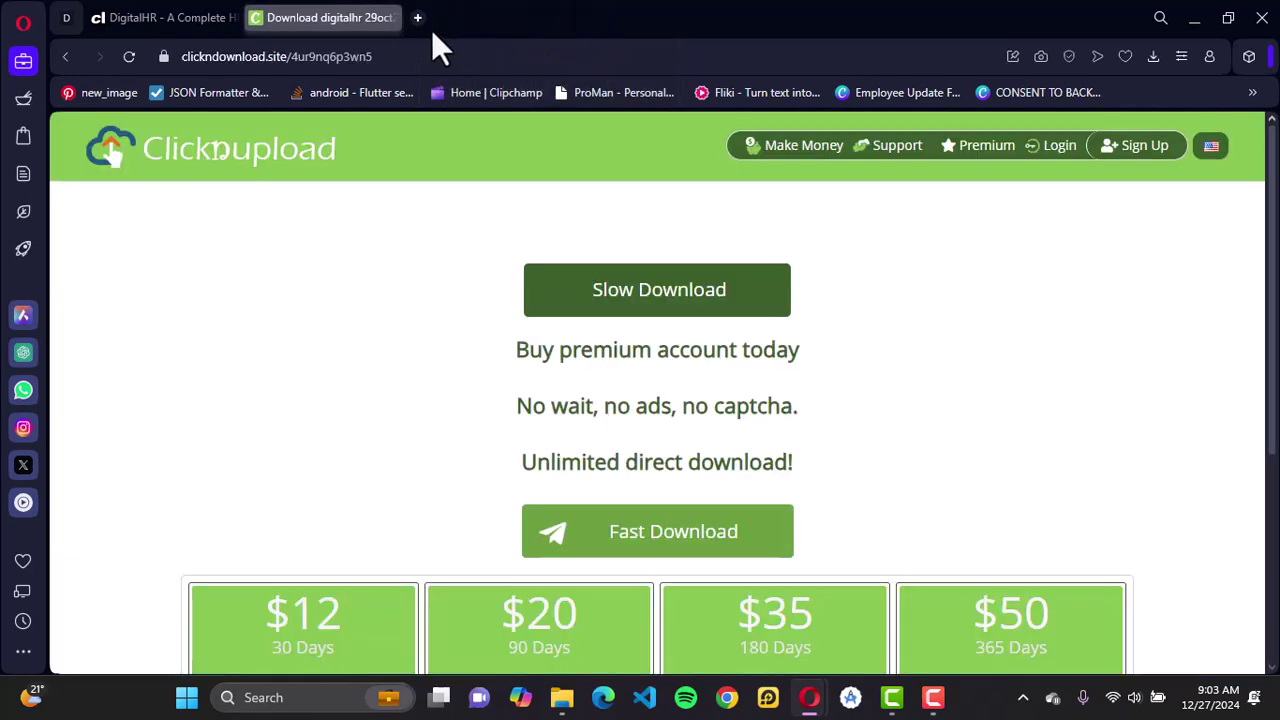
pyautogui.click(722, 298)
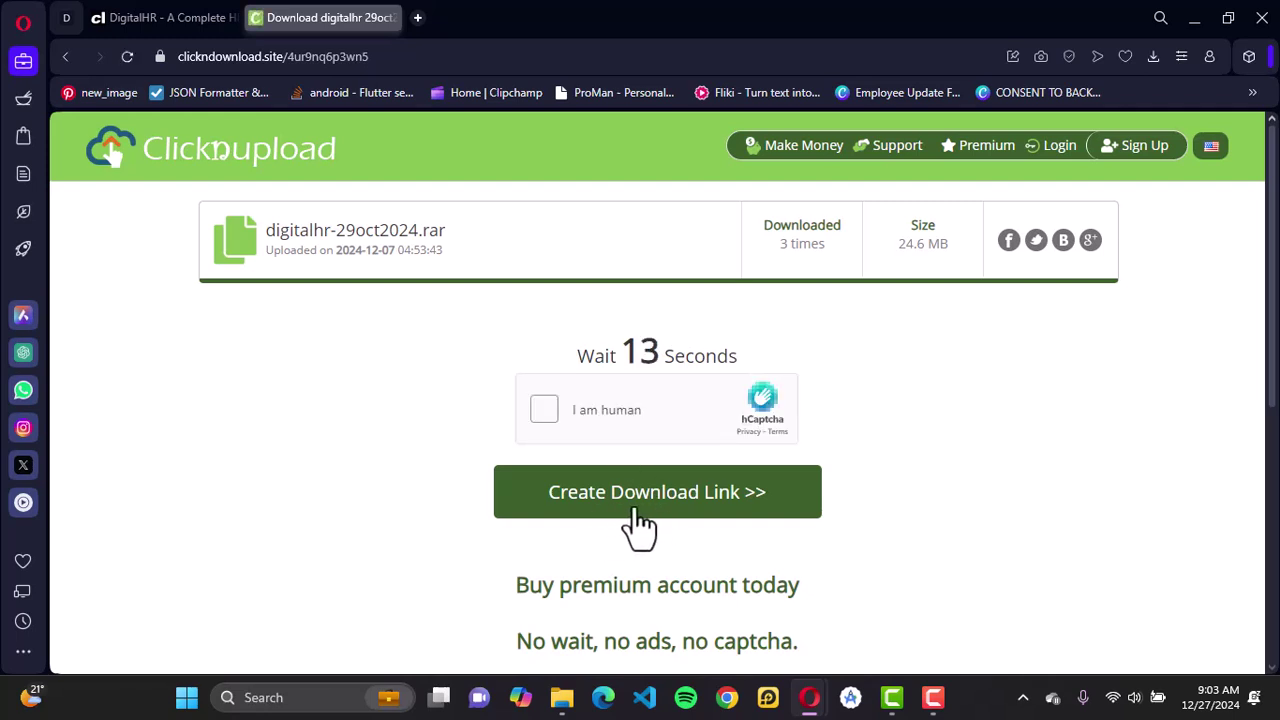
# - Complete the "I am human" check and create the download link, closing any advertising tabs
pyautogui.click(548, 430)
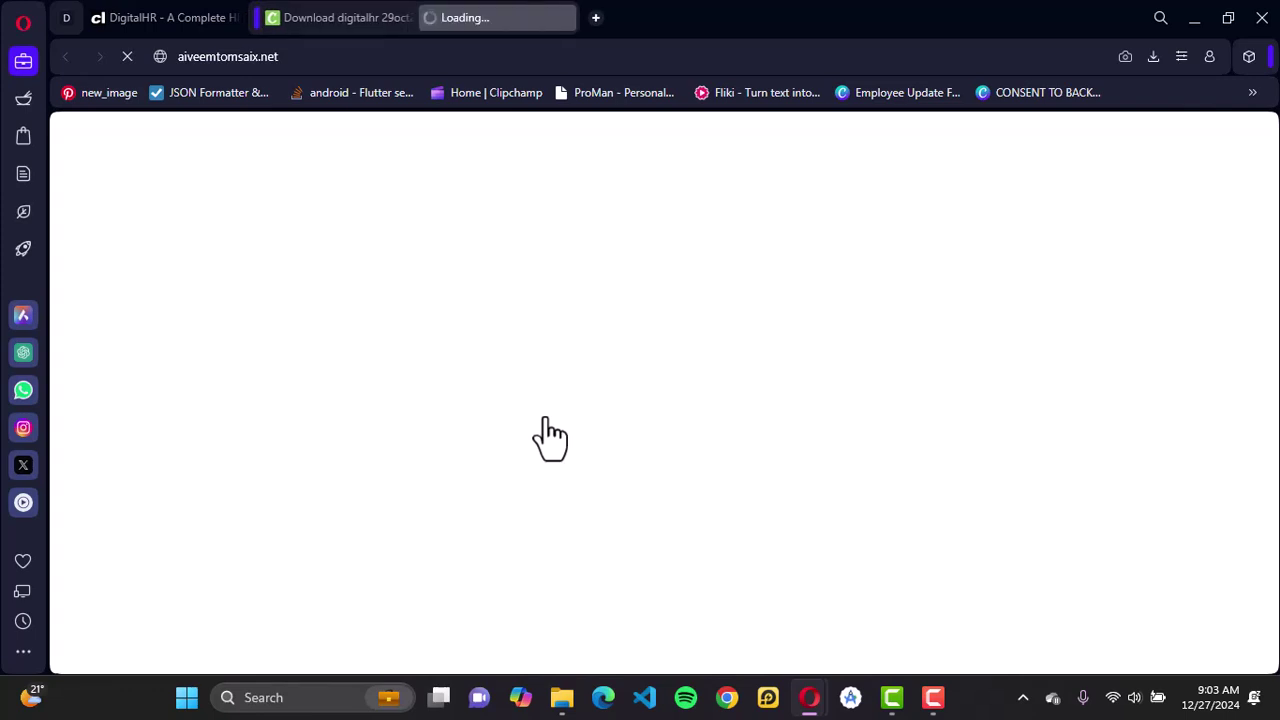
pyautogui.click(564, 18)
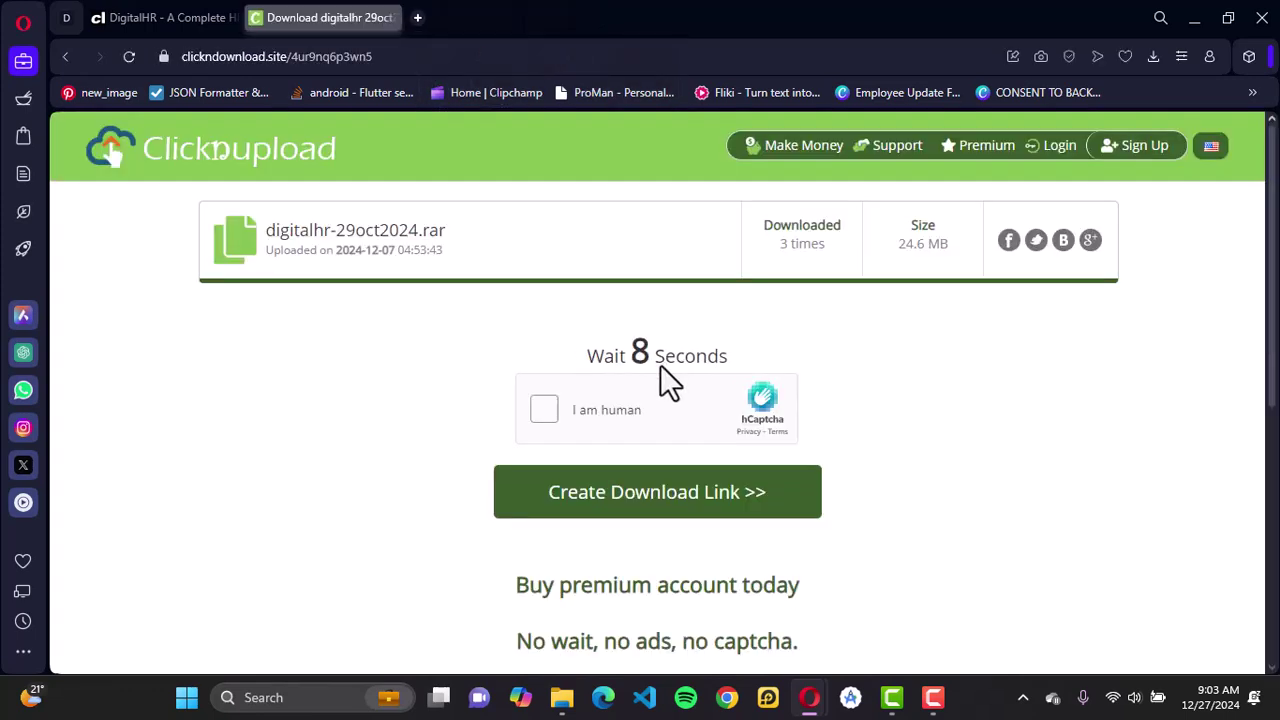
pyautogui.click(545, 410)
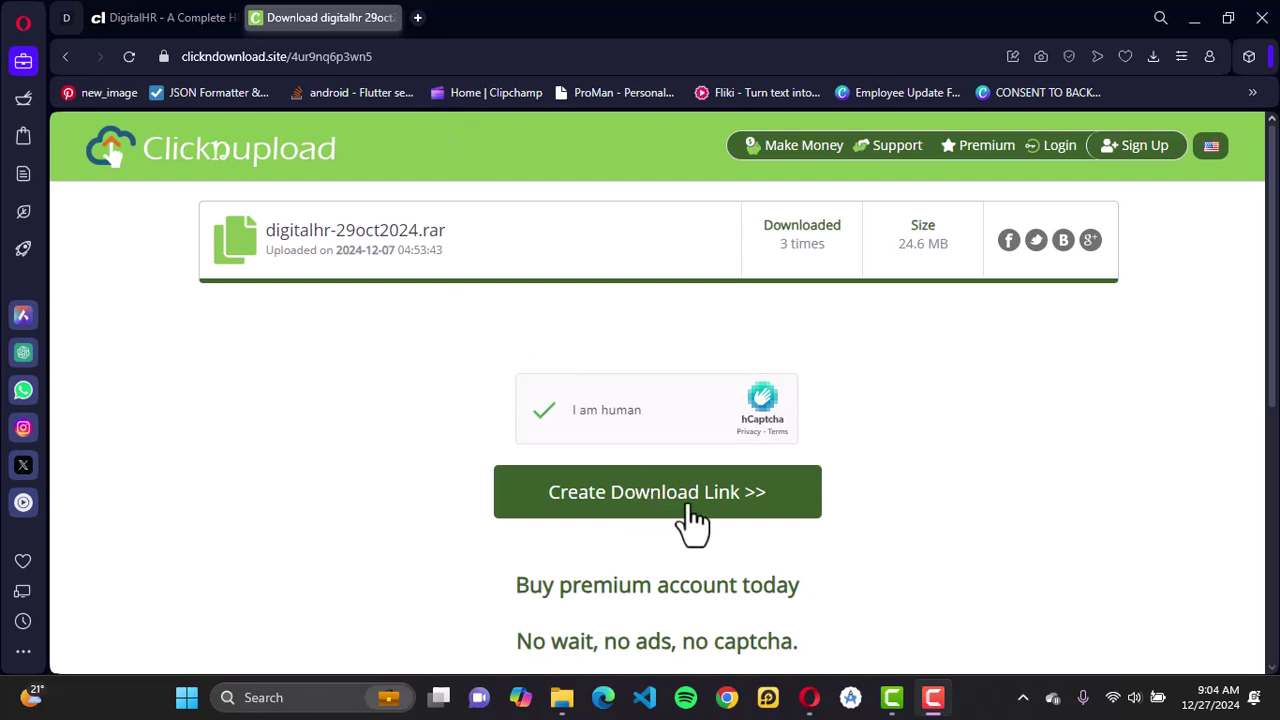
pyautogui.click(688, 515)
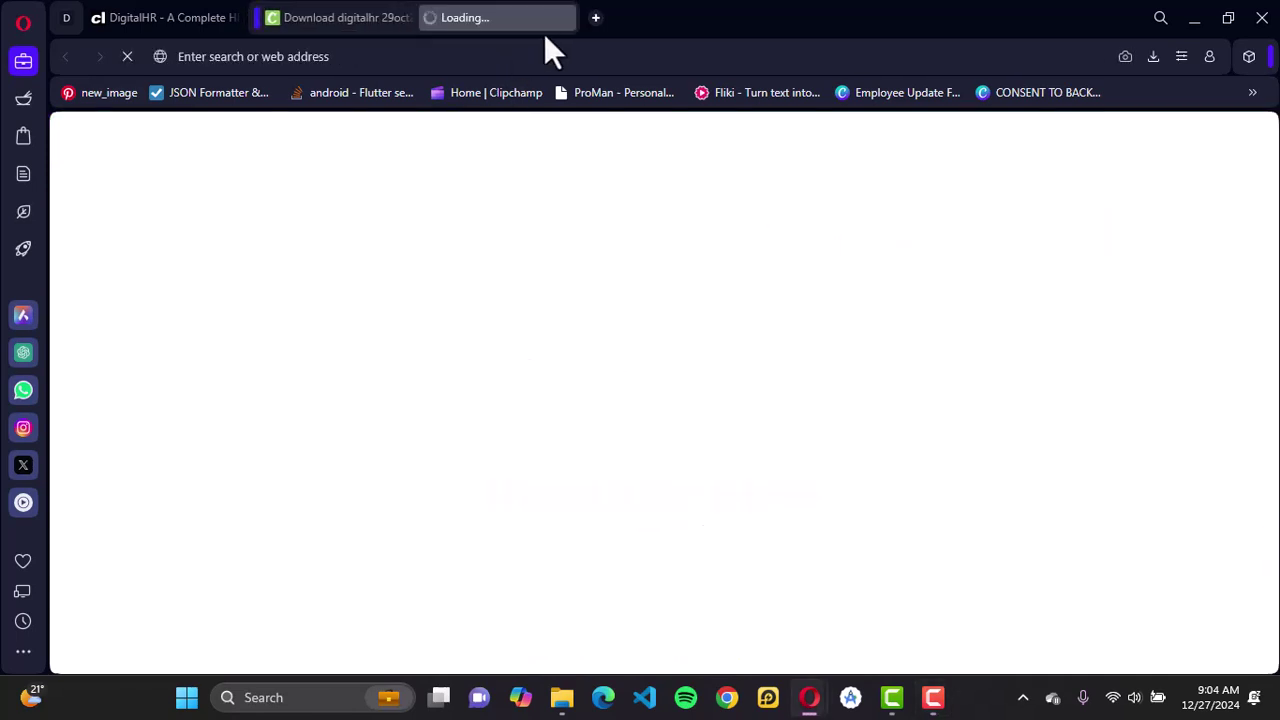
pyautogui.click(562, 17)
pyautogui.click(664, 500)
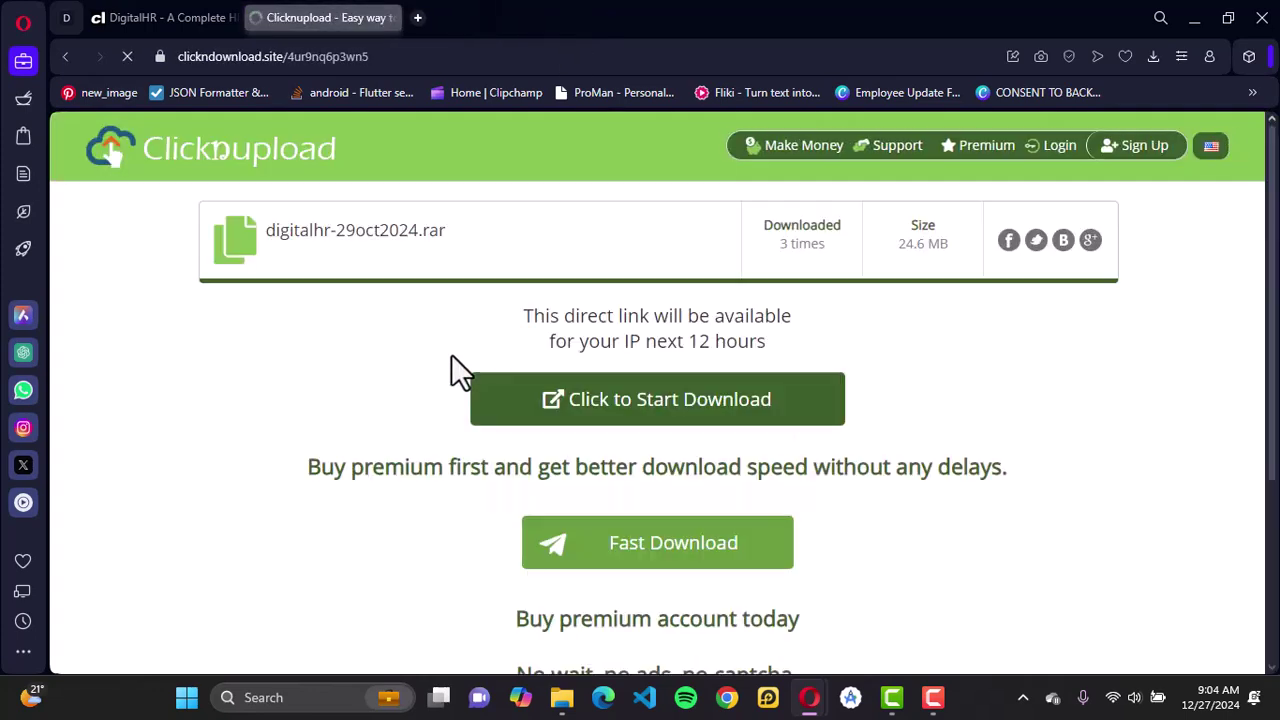
# - Start downloading digitalhr-29oct2024.rar from the direct link, closing the advertising tabs that open
pyautogui.click(650, 414)
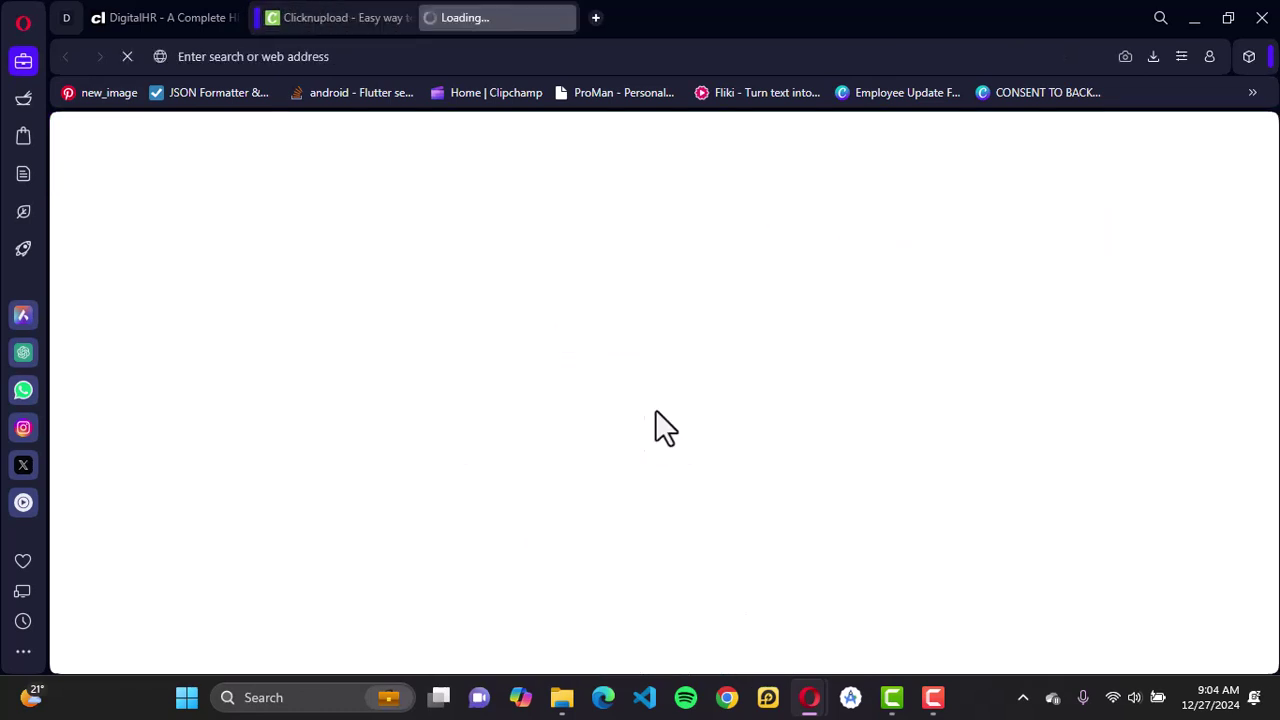
pyautogui.click(567, 16)
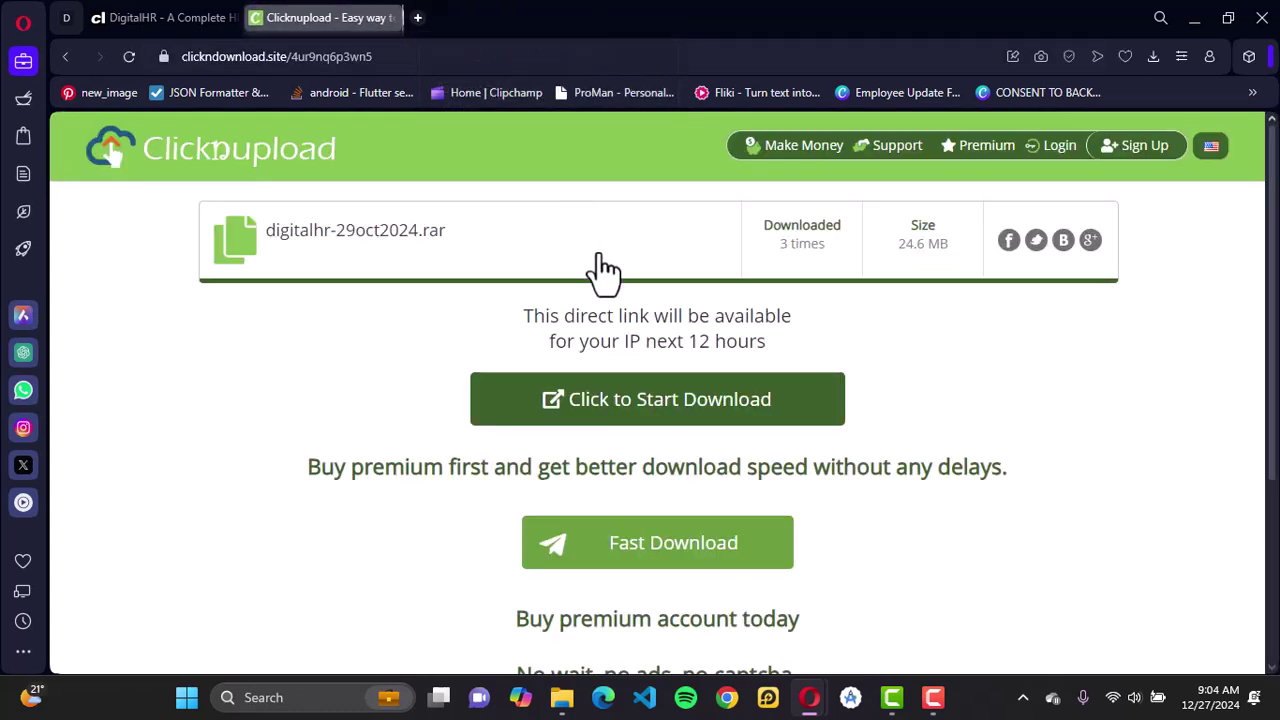
pyautogui.click(680, 418)
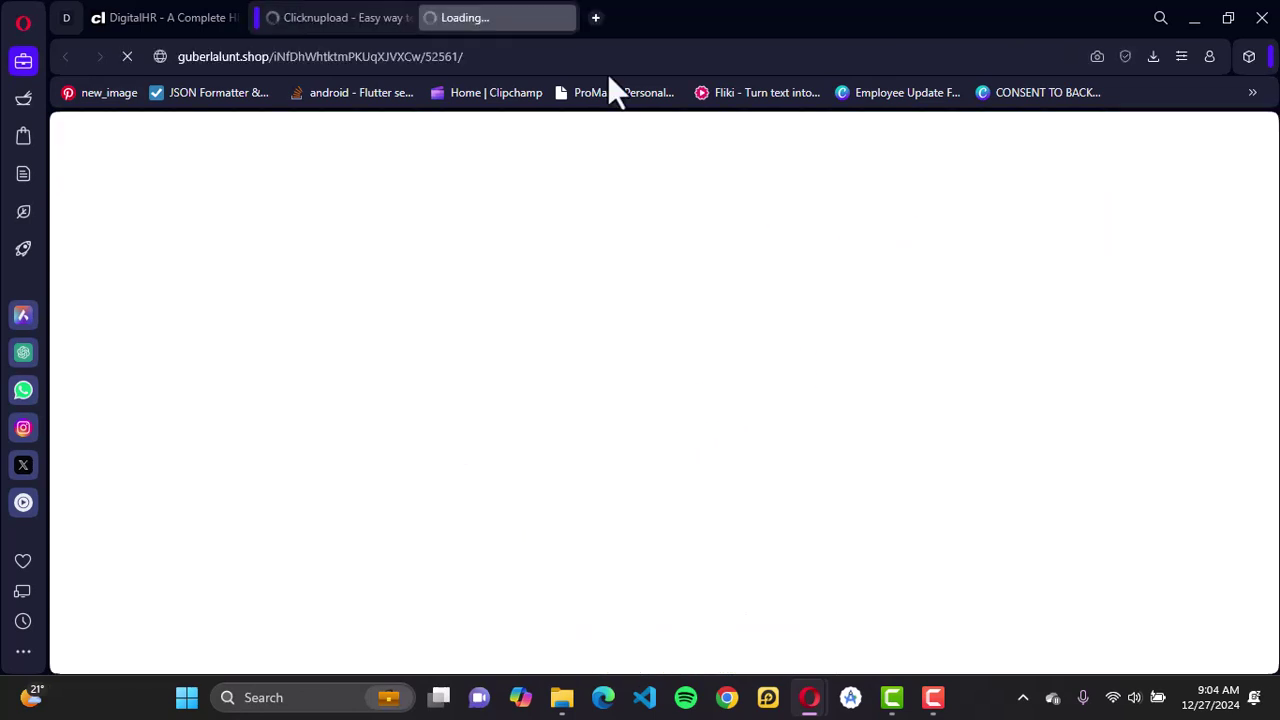
pyautogui.click(579, 18)
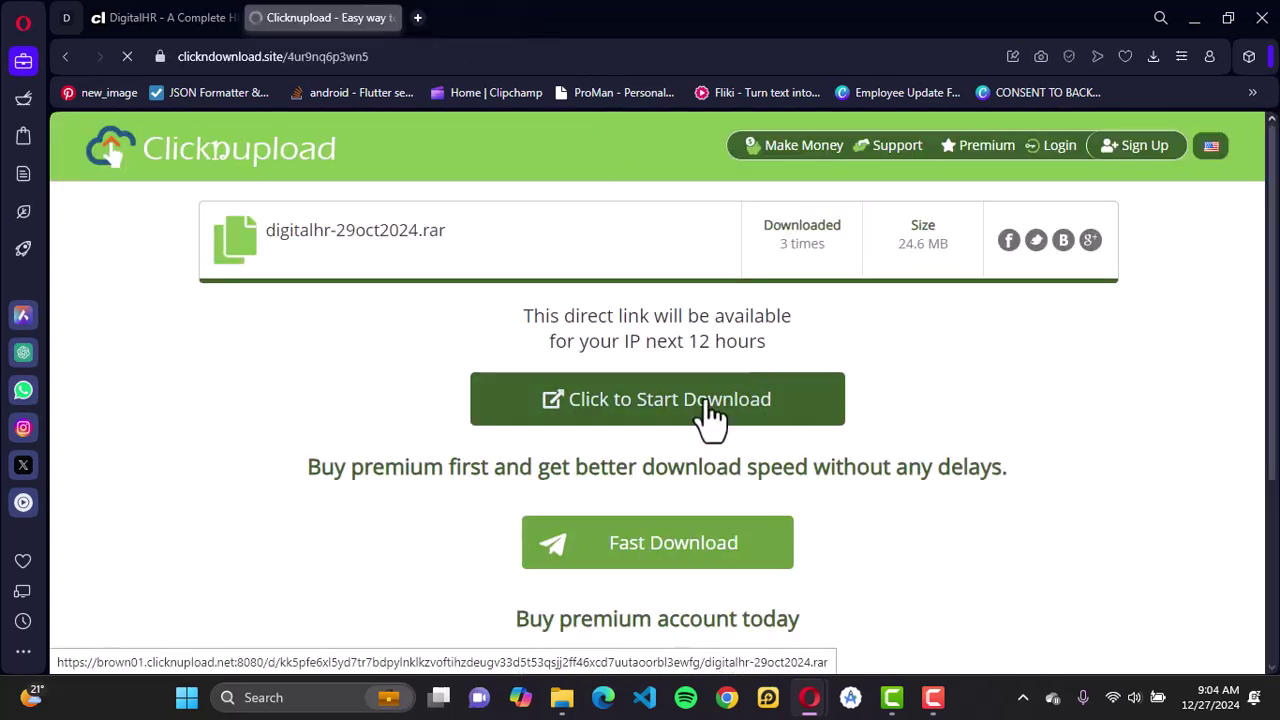
pyautogui.click(800, 384)
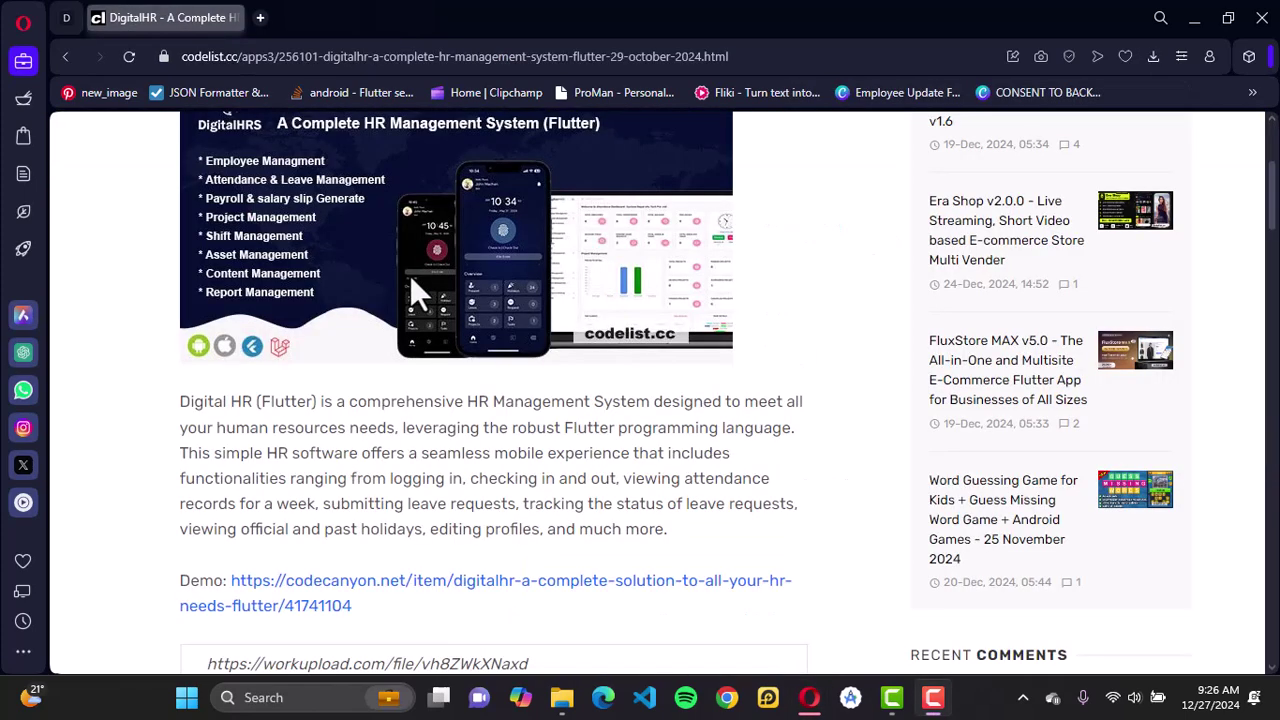
pyautogui.click(256, 25)
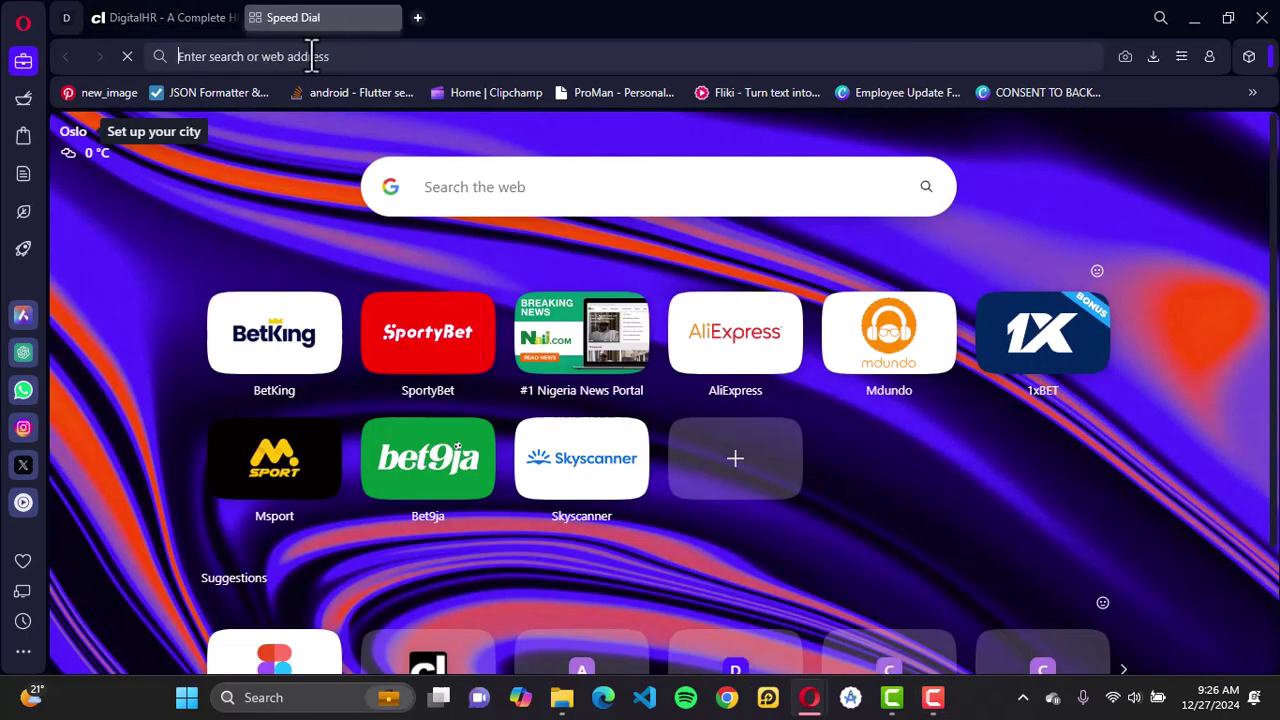
pyautogui.click(310, 55)
pyautogui.write('https://developer.android.com/studio/index.html')
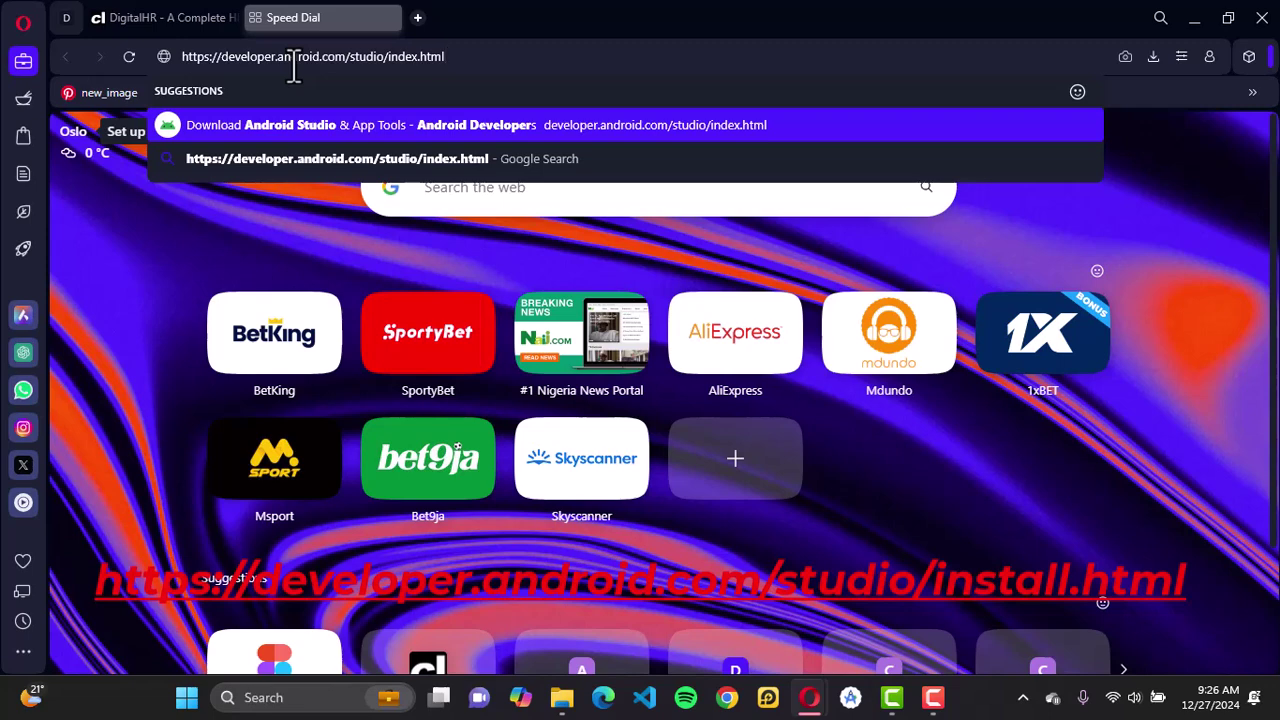
pyautogui.press('Return')
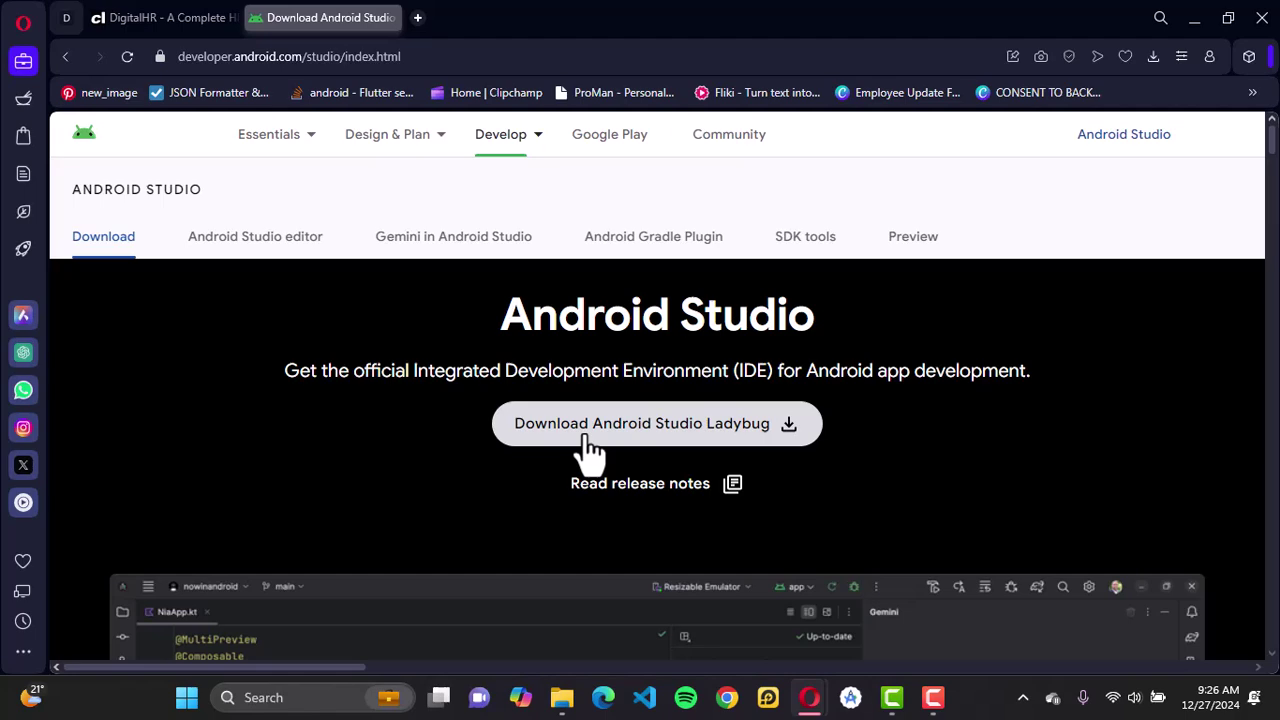
# - Look through the Android Studio page down to the table of packages for Windows, Mac, Linux and ChromeOS
pyautogui.scroll(-3, 697, 456)
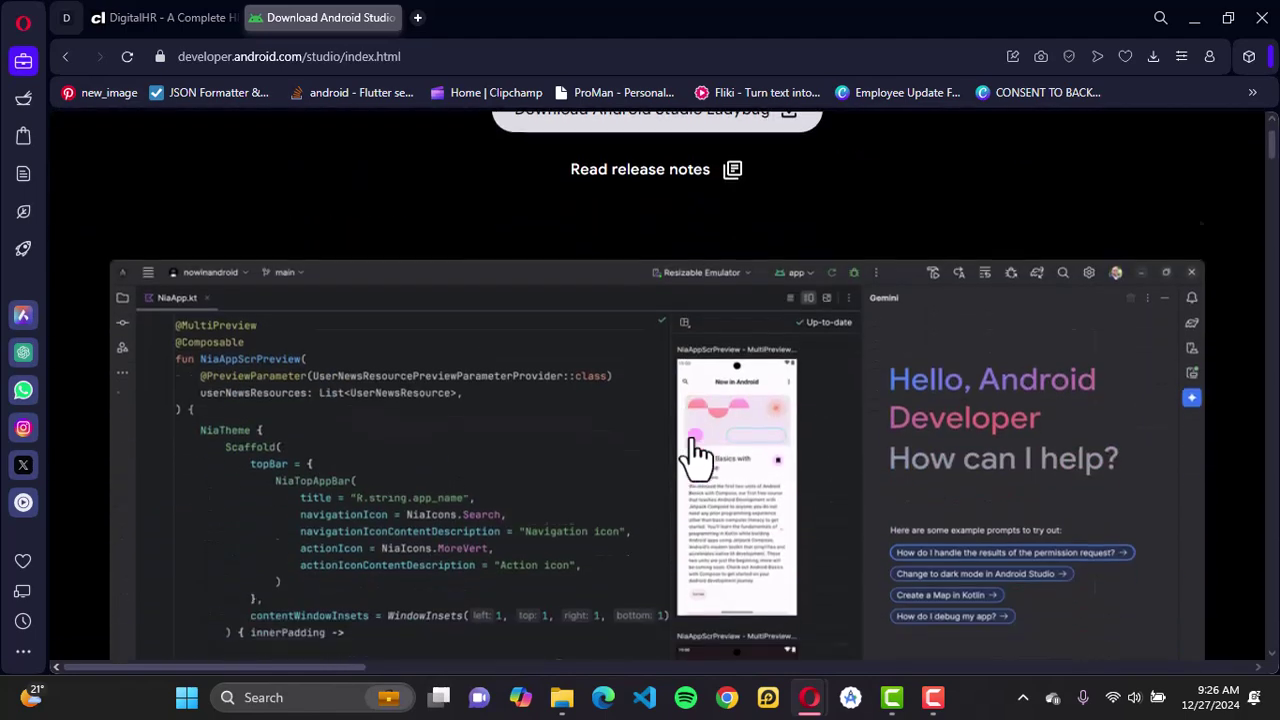
pyautogui.scroll(-11, 697, 456)
pyautogui.scroll(1, 447, 459)
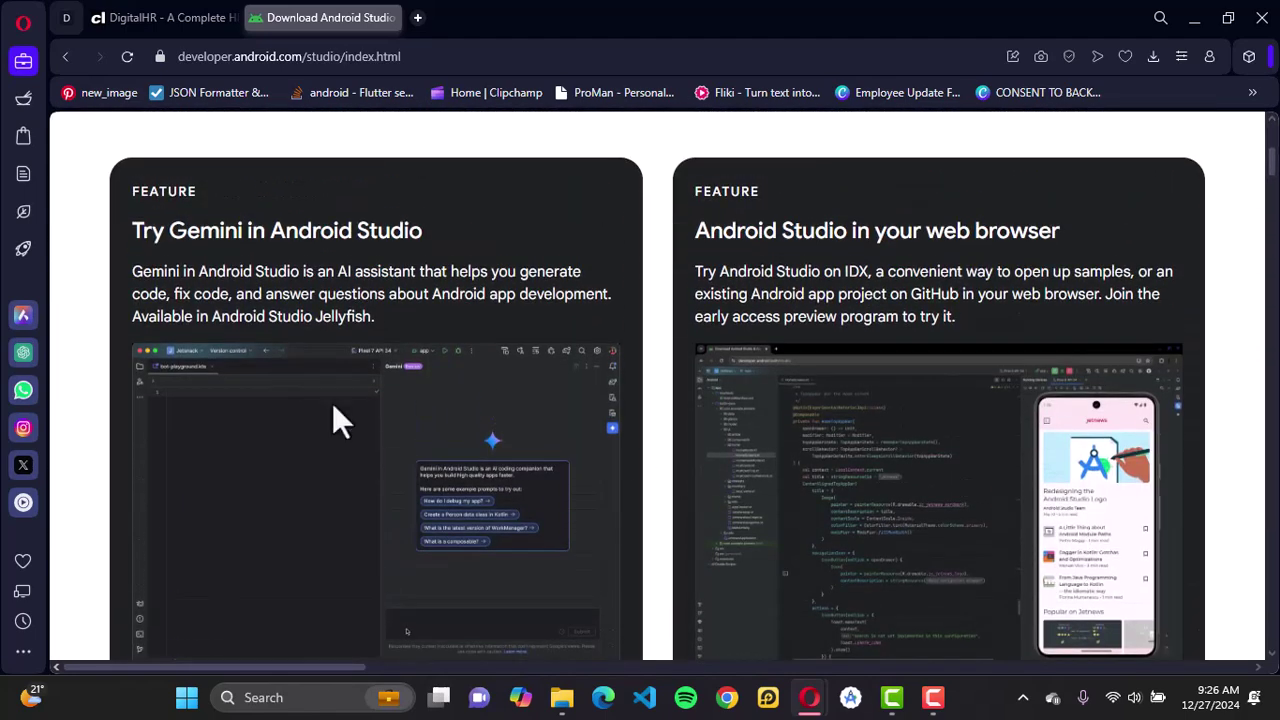
pyautogui.scroll(-12, 476, 410)
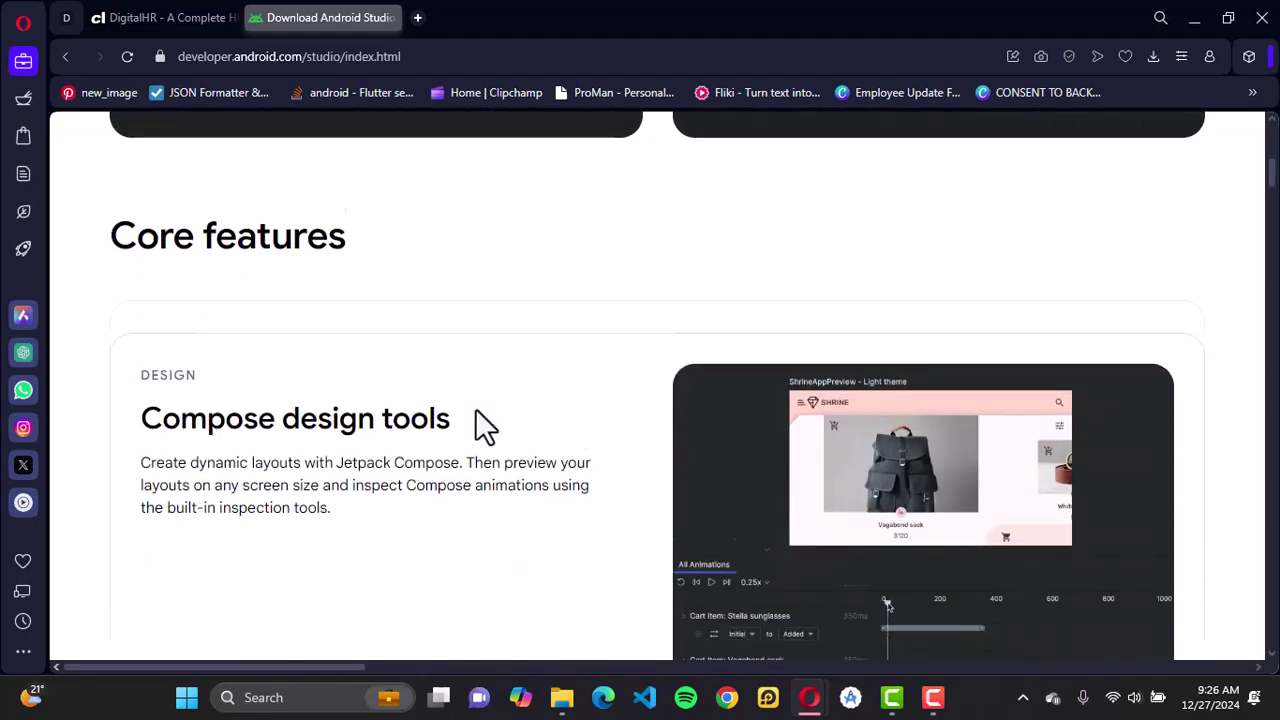
pyautogui.scroll(-18, 476, 410)
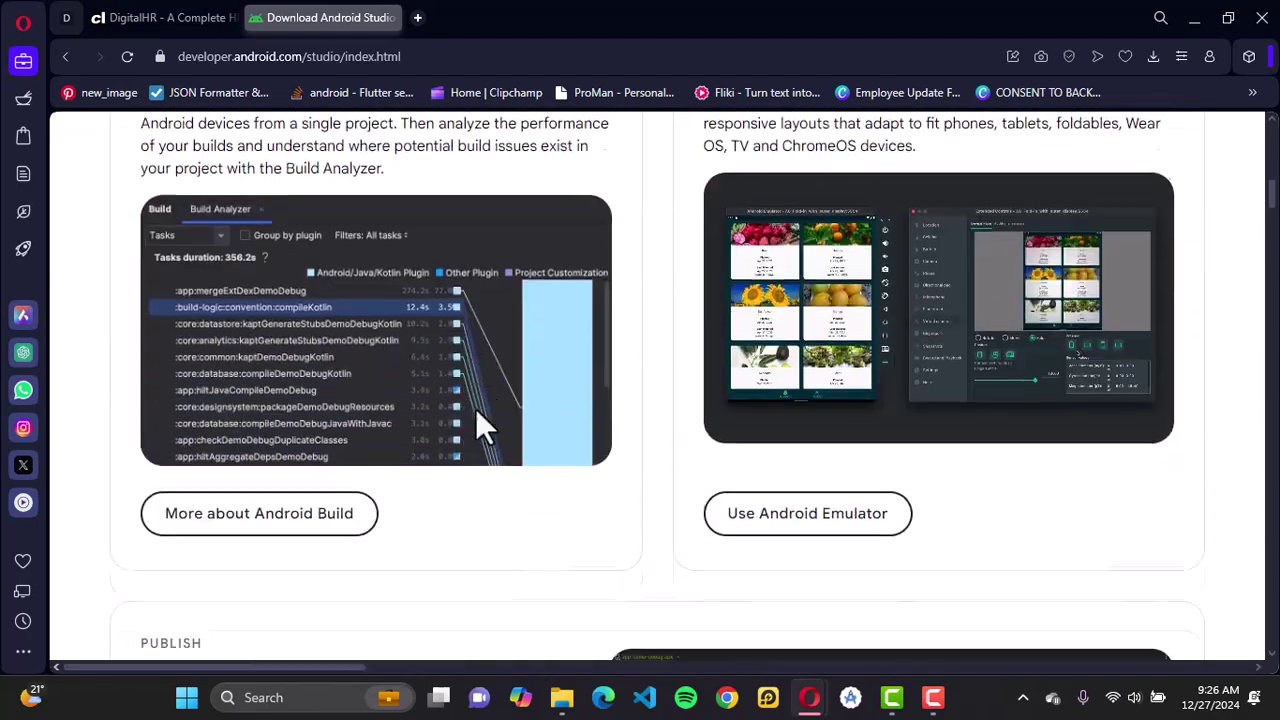
pyautogui.scroll(-9, 476, 410)
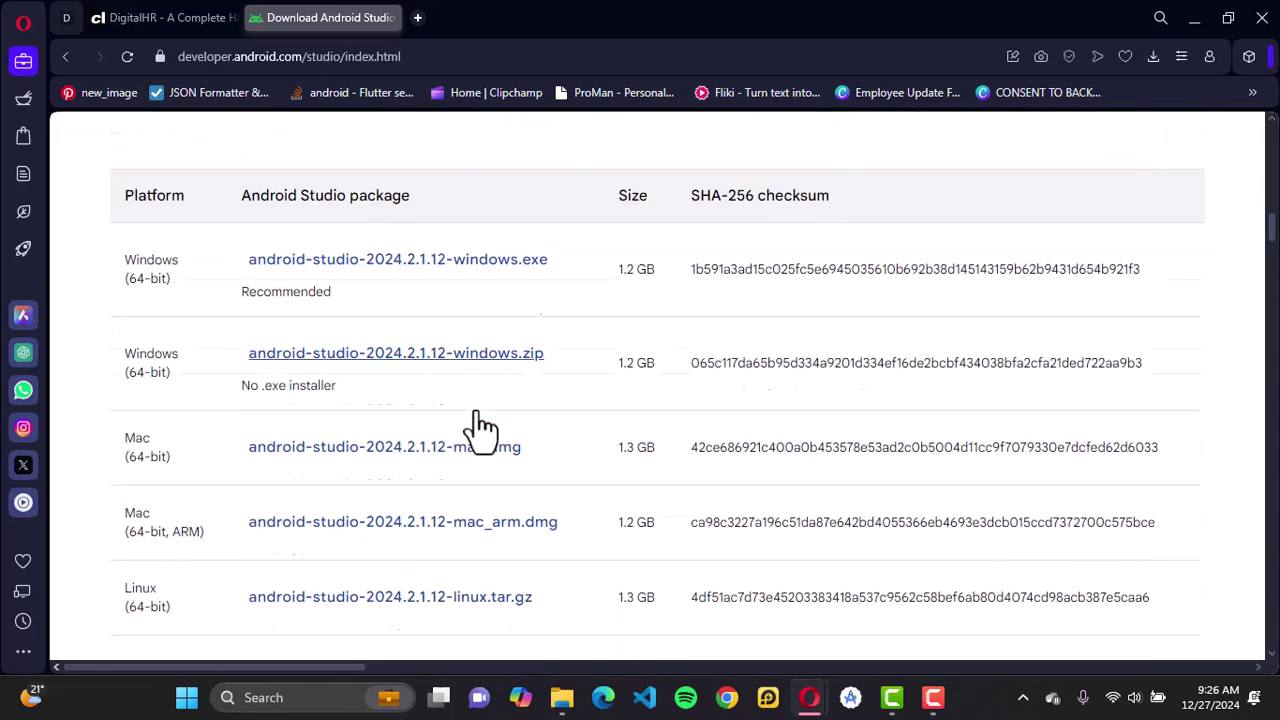
pyautogui.scroll(1, 476, 410)
pyautogui.scroll(1, 478, 418)
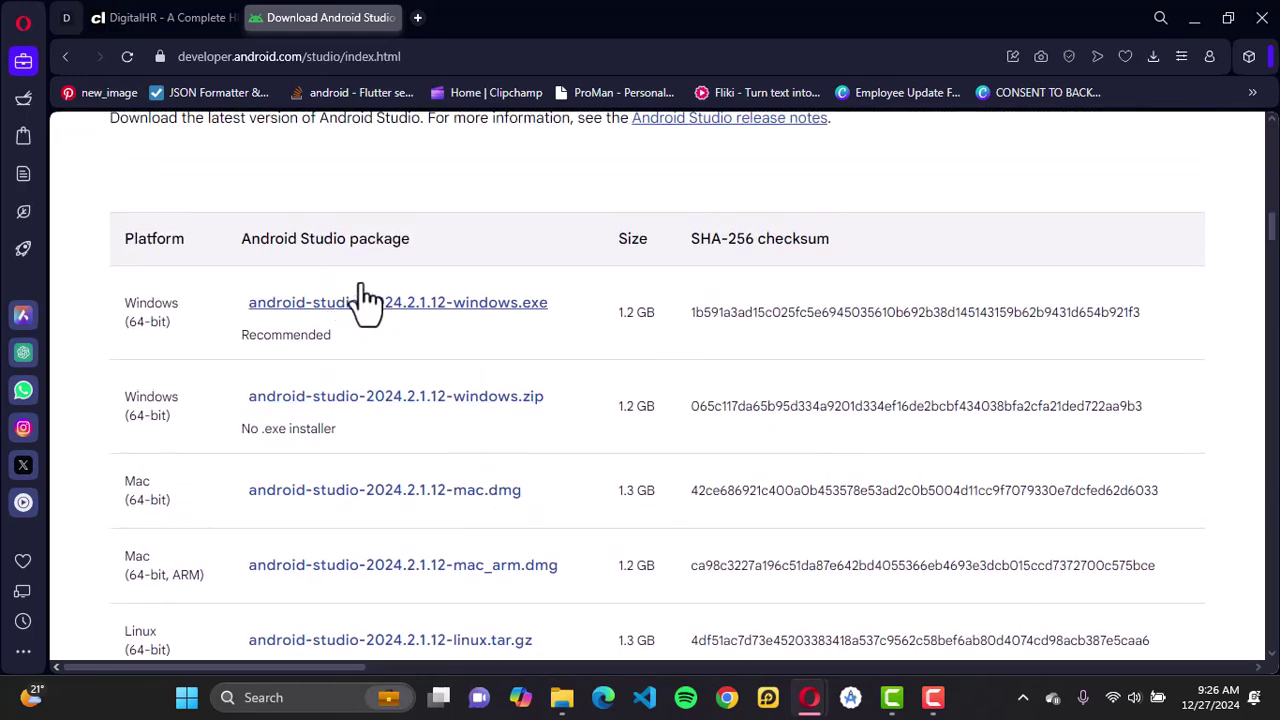
pyautogui.scroll(-7, 479, 437)
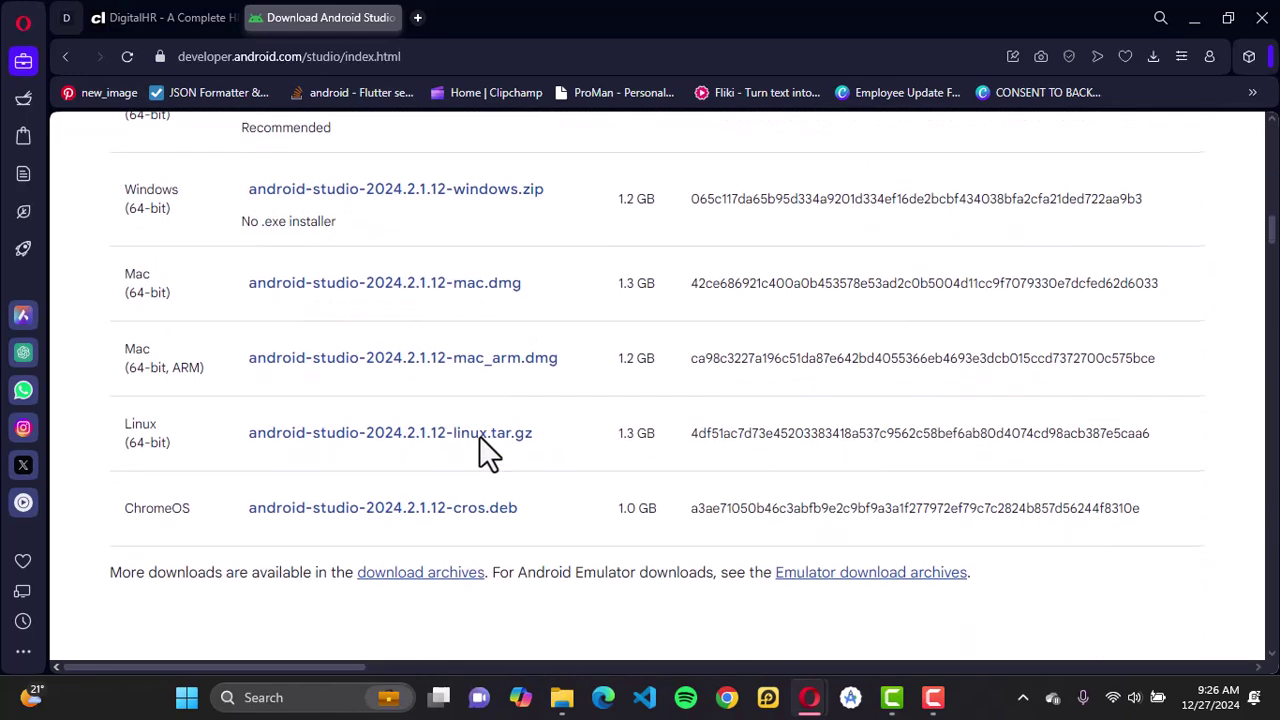
# - Look over the Android Studio package and command line tools tables, and return to the Android Studio Ladybug download section
pyautogui.scroll(1, 479, 437)
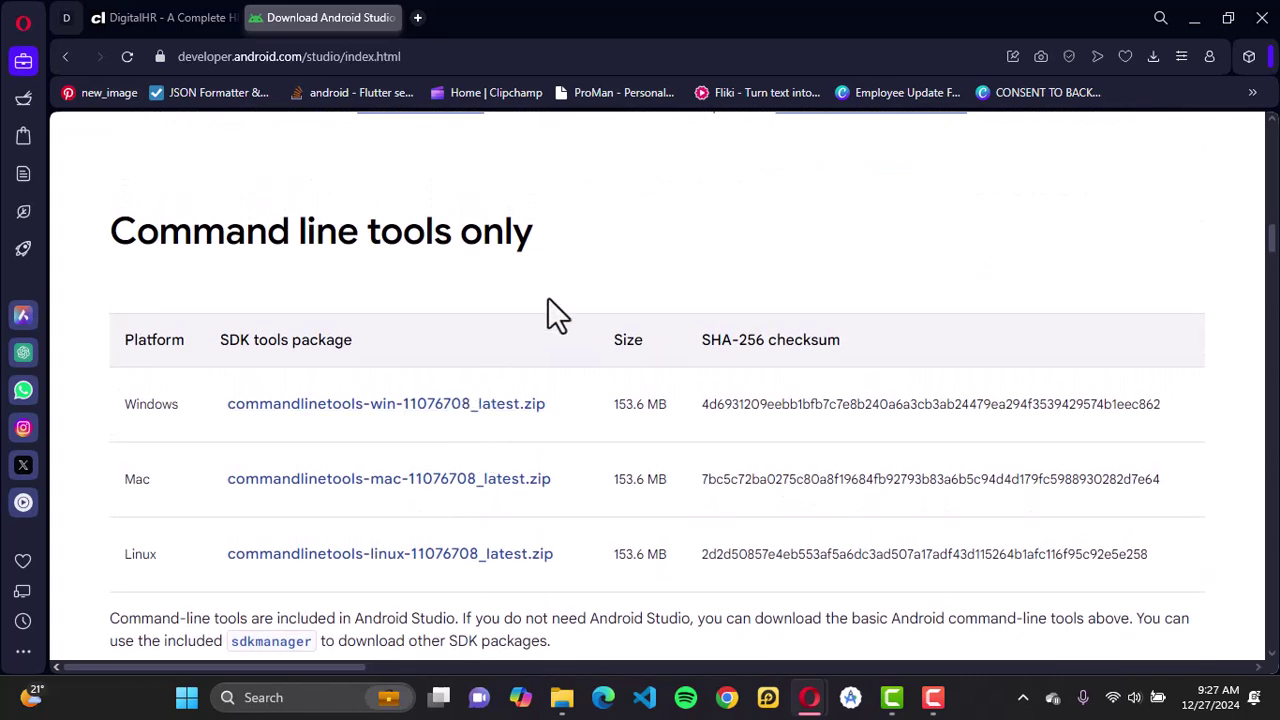
pyautogui.scroll(6, 548, 297)
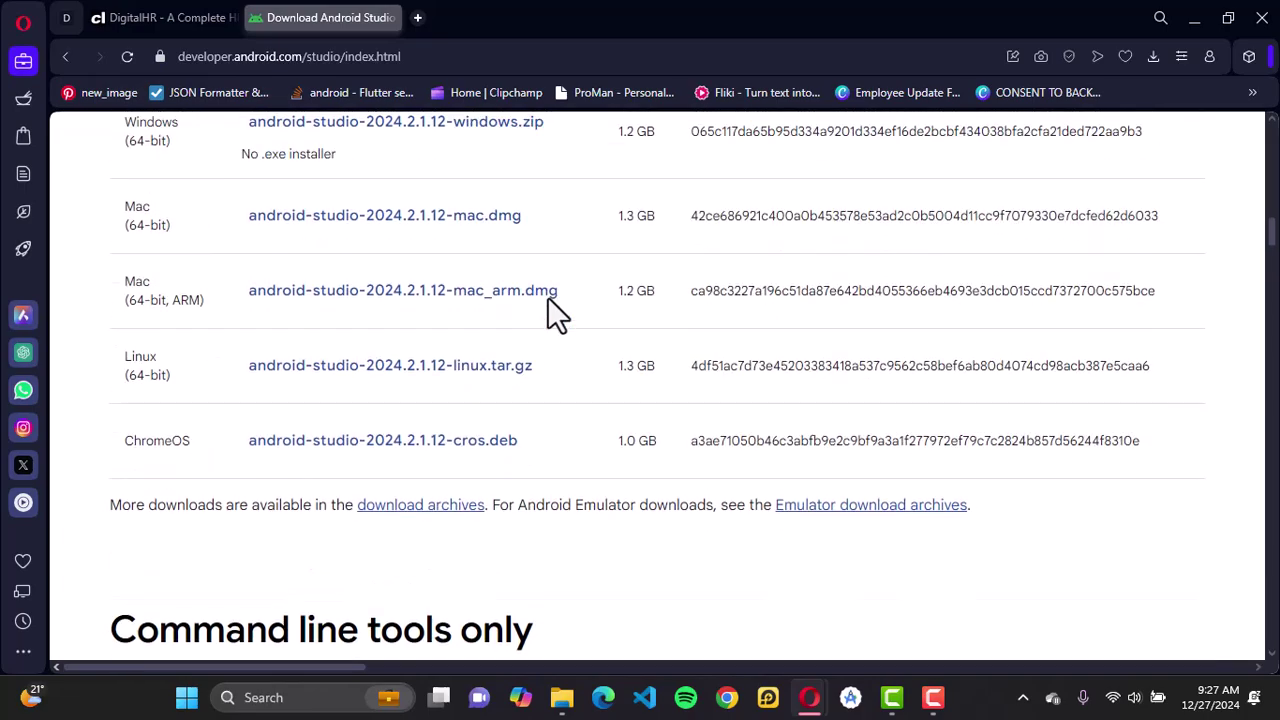
pyautogui.scroll(20, 548, 297)
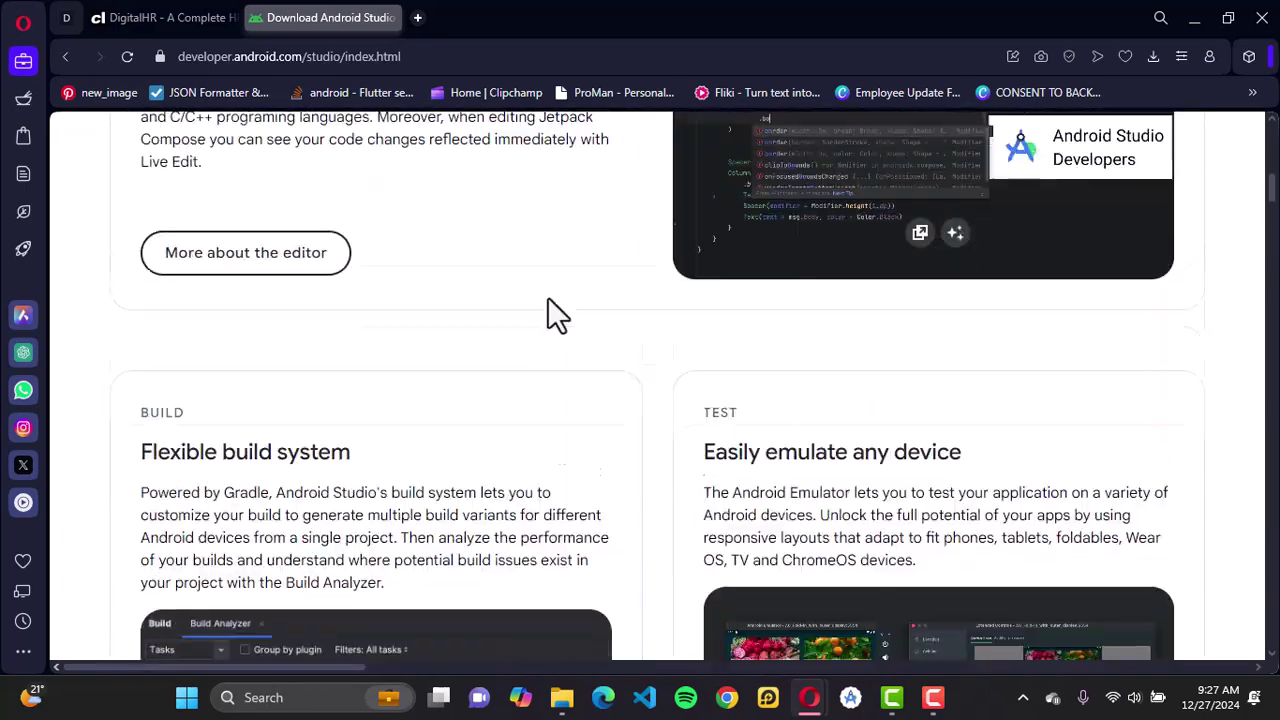
pyautogui.scroll(15, 548, 297)
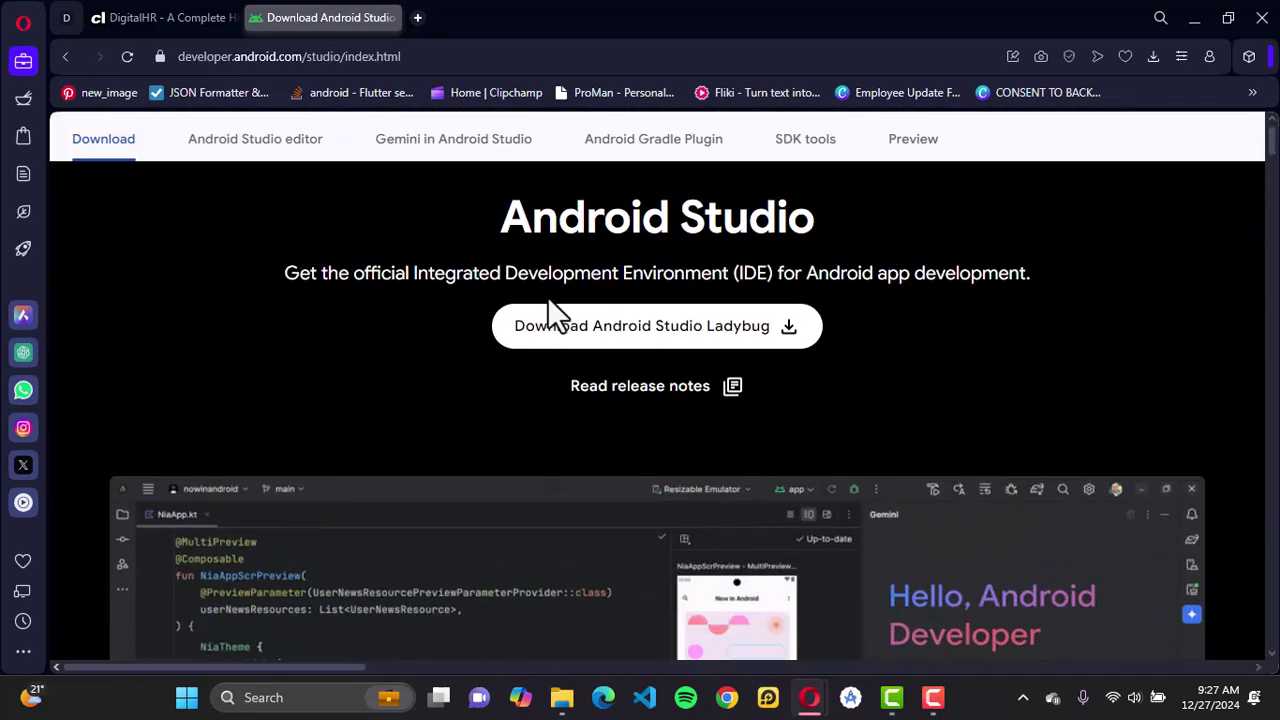
pyautogui.scroll(-1, 550, 303)
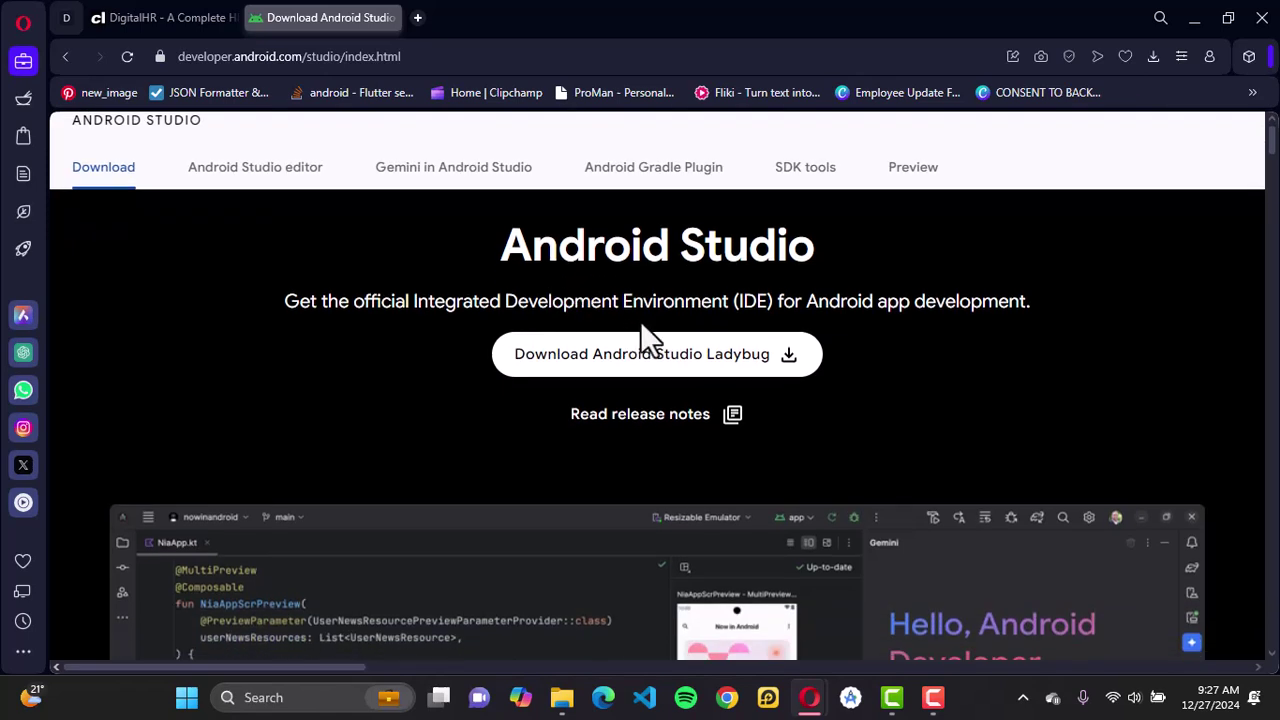
pyautogui.click(668, 376)
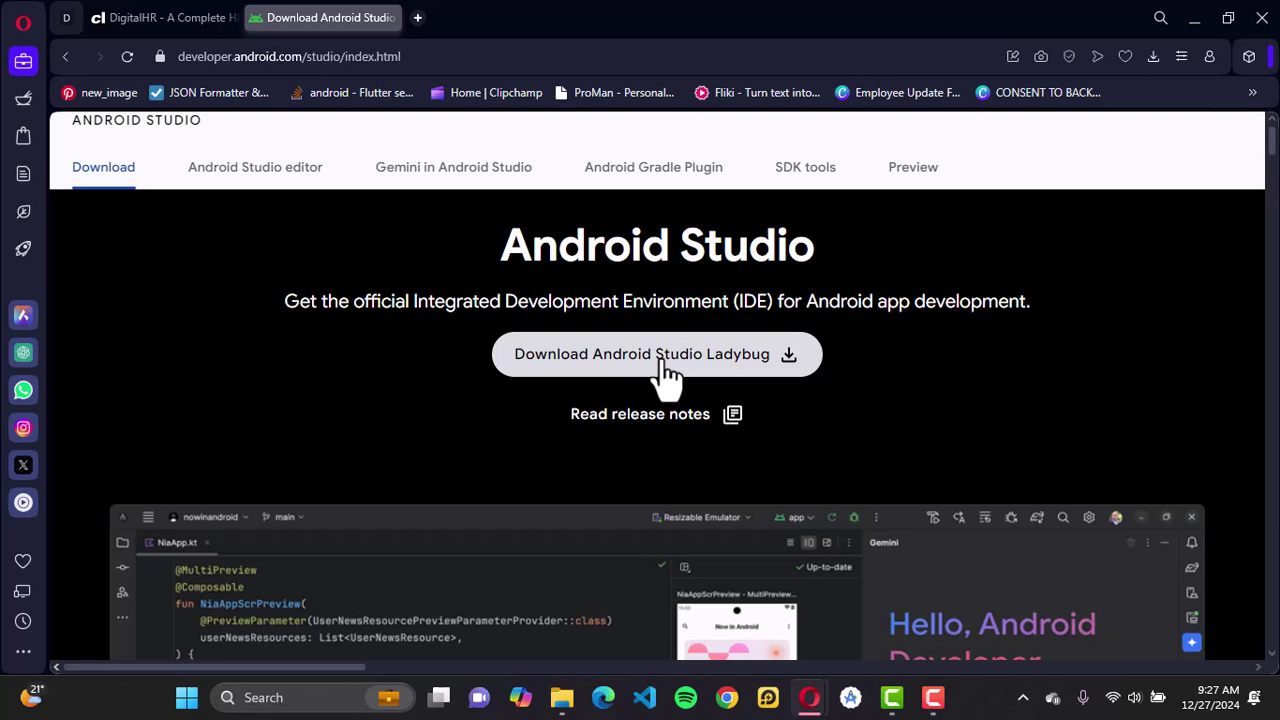
pyautogui.scroll(-2, 663, 378)
pyautogui.scroll(1, 600, 330)
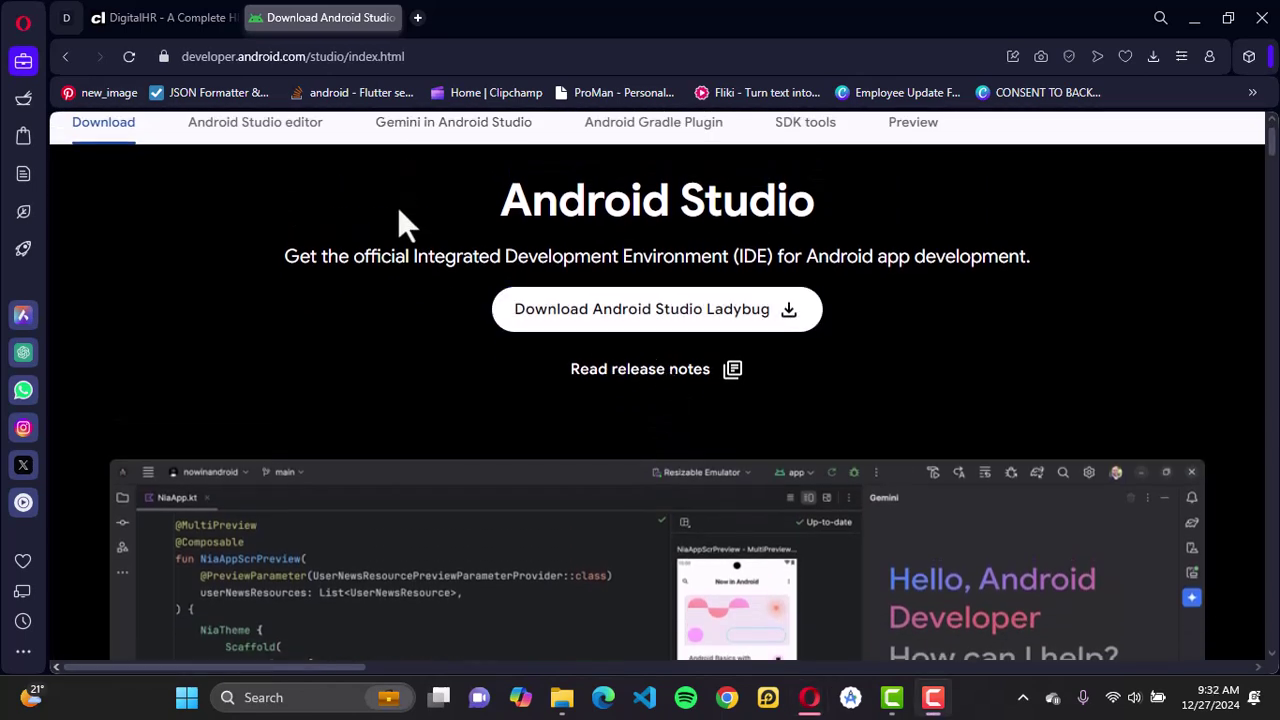
pyautogui.click(419, 19)
pyautogui.write('https://docs.flutter.dev/get-started/install')
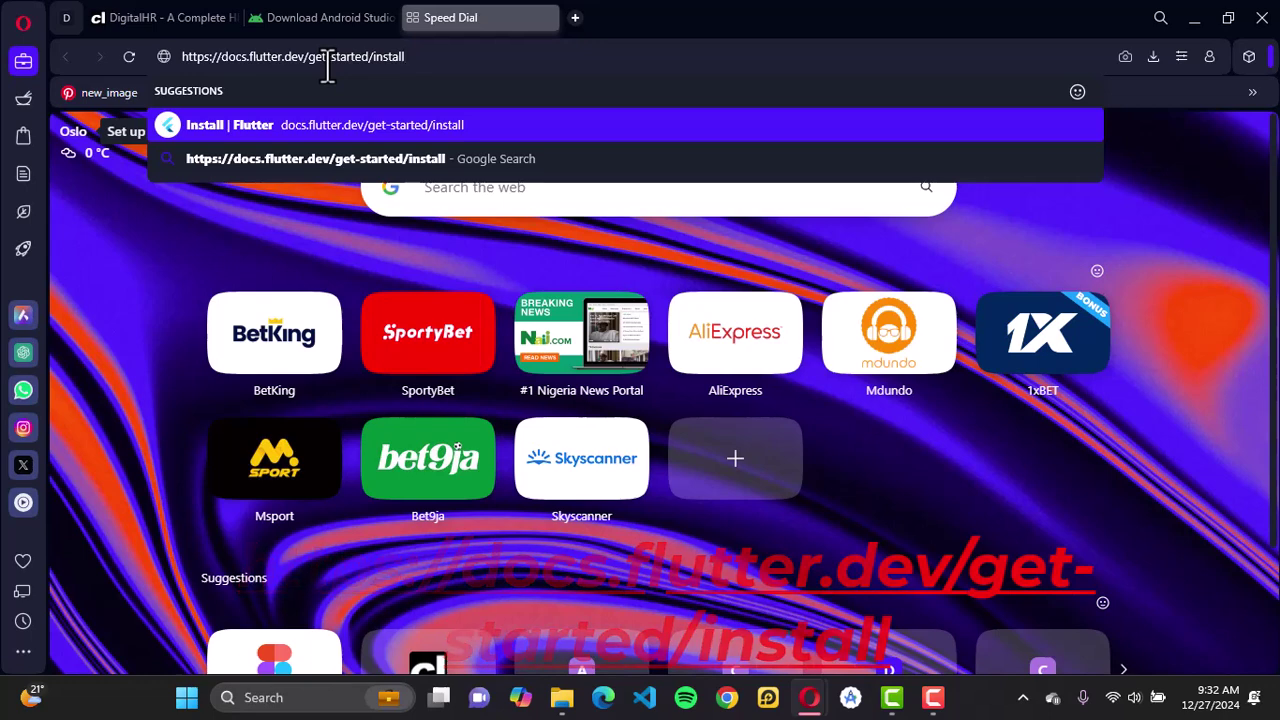
pyautogui.press('Return')
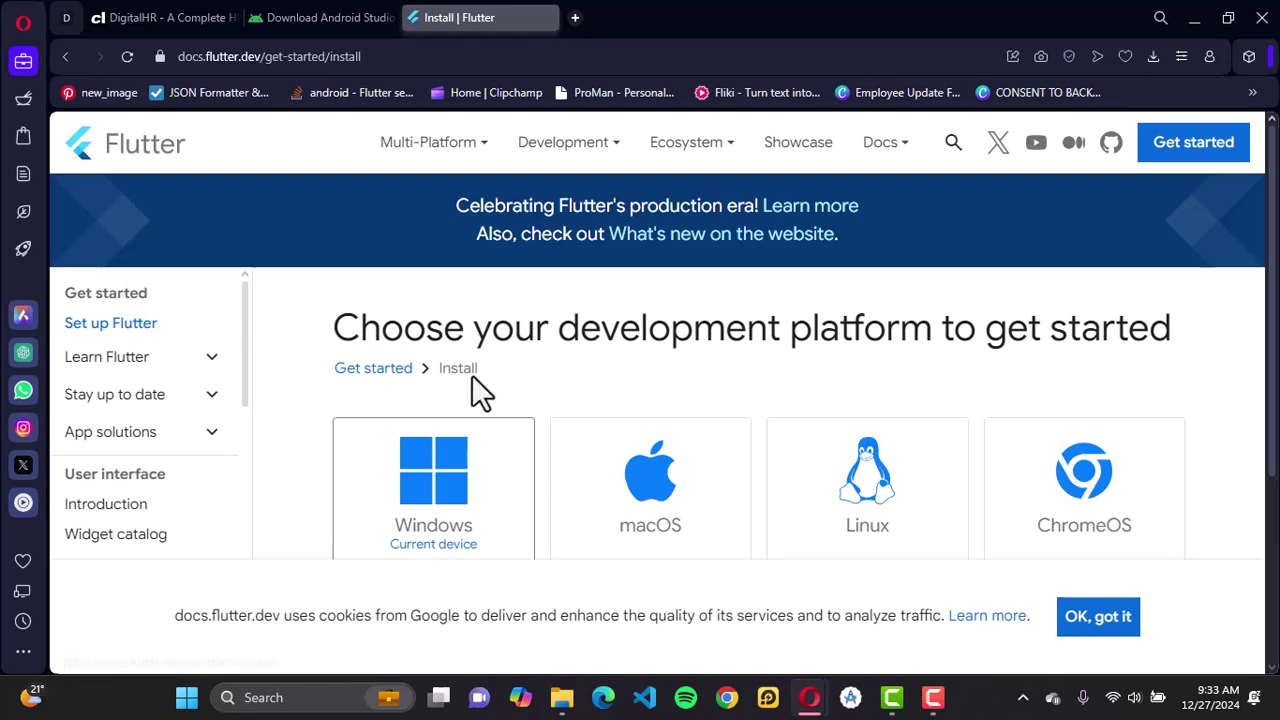
pyautogui.scroll(-1, 472, 388)
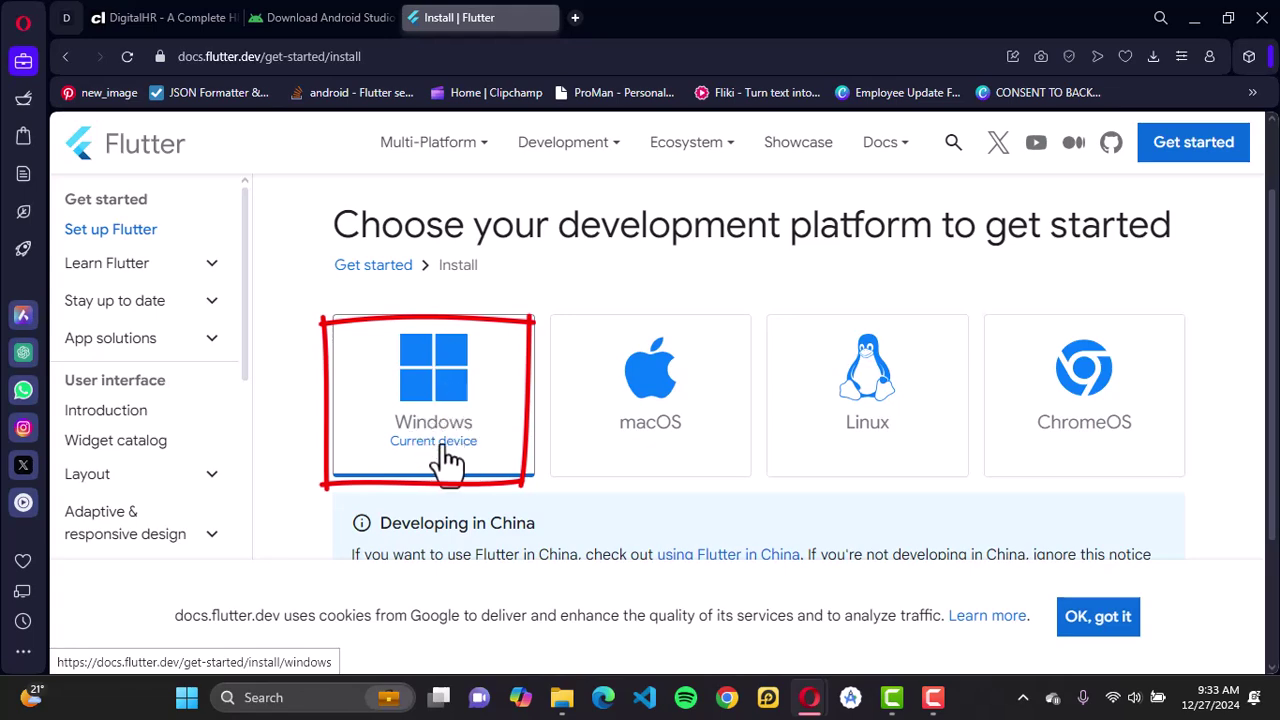
pyautogui.click(640, 412)
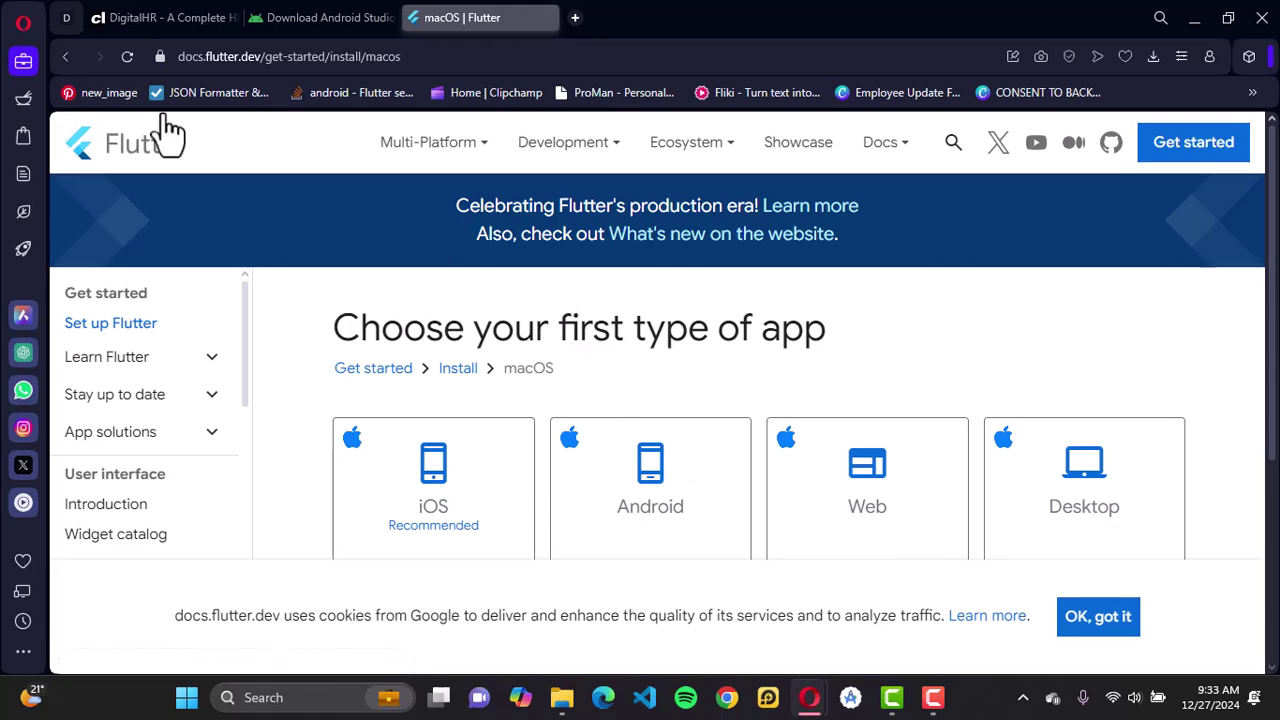
pyautogui.click(65, 56)
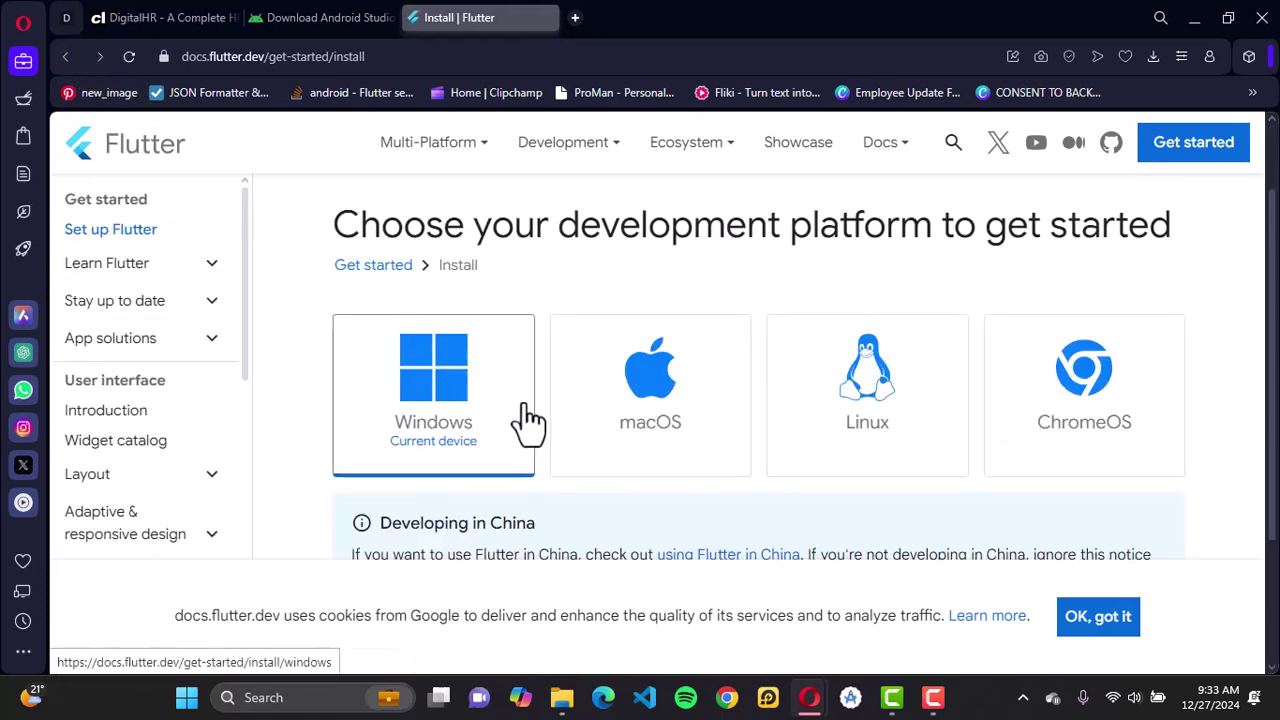
# - Accept the Flutter site's cookie notice and reopen the development platform selection through Get started
pyautogui.scroll(-2, 524, 405)
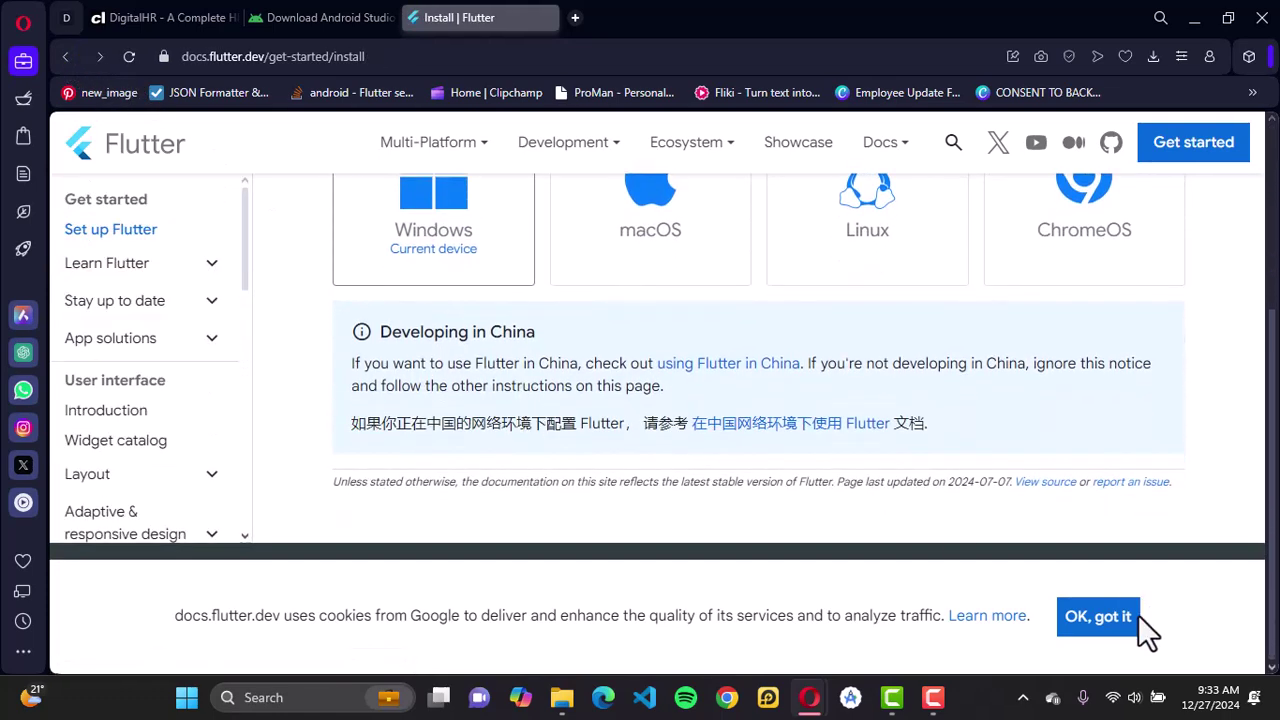
pyautogui.click(1140, 618)
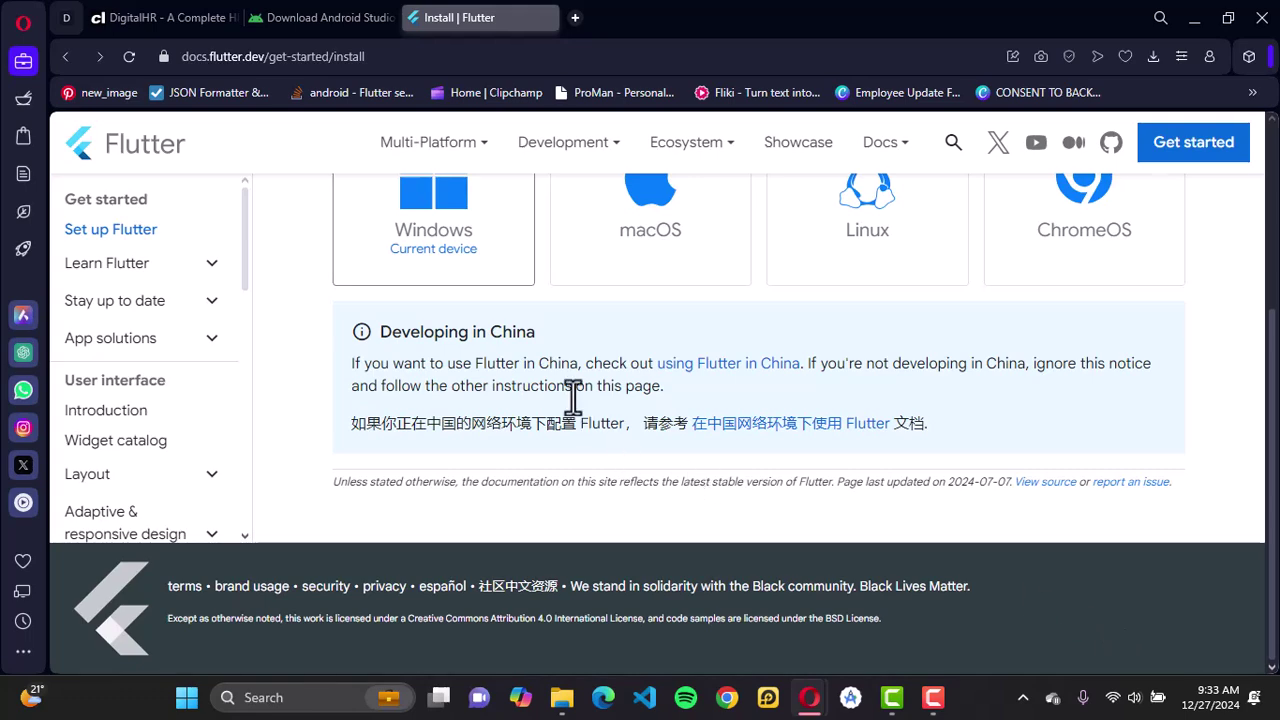
pyautogui.scroll(4, 572, 400)
pyautogui.click(1205, 150)
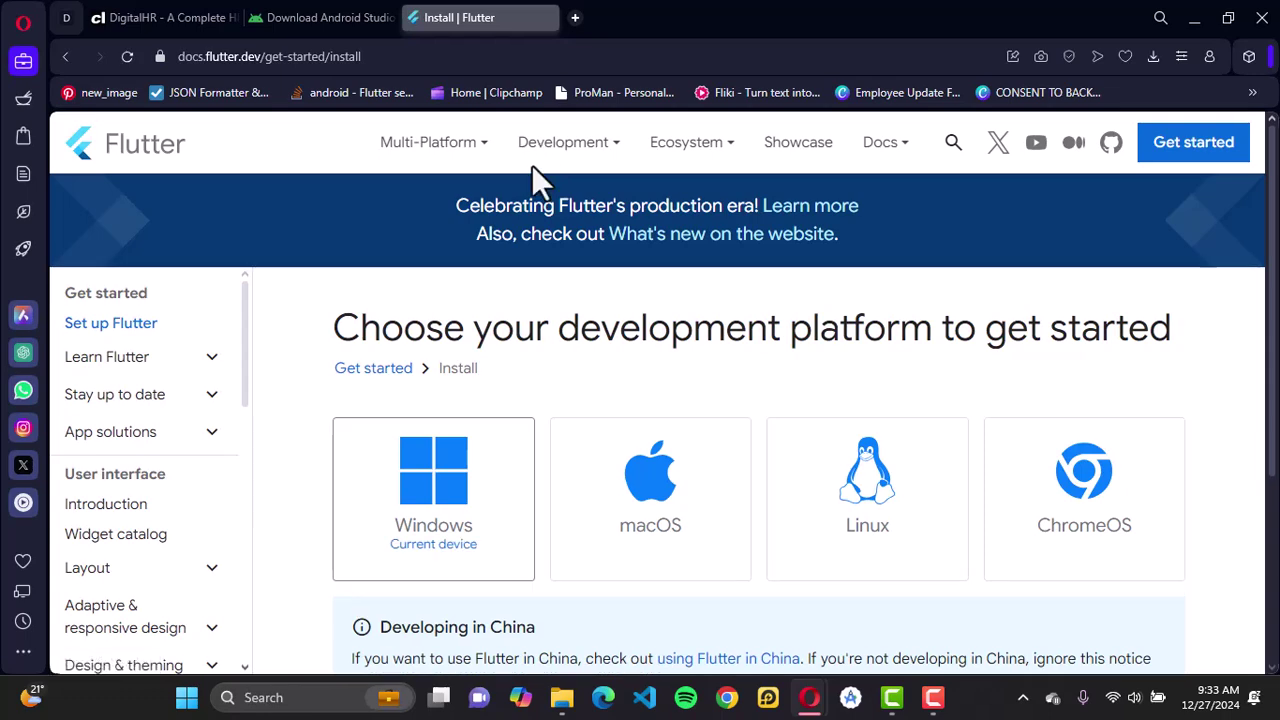
# - Choose Windows as the development platform and Android as the first type of app
pyautogui.scroll(-1, 470, 190)
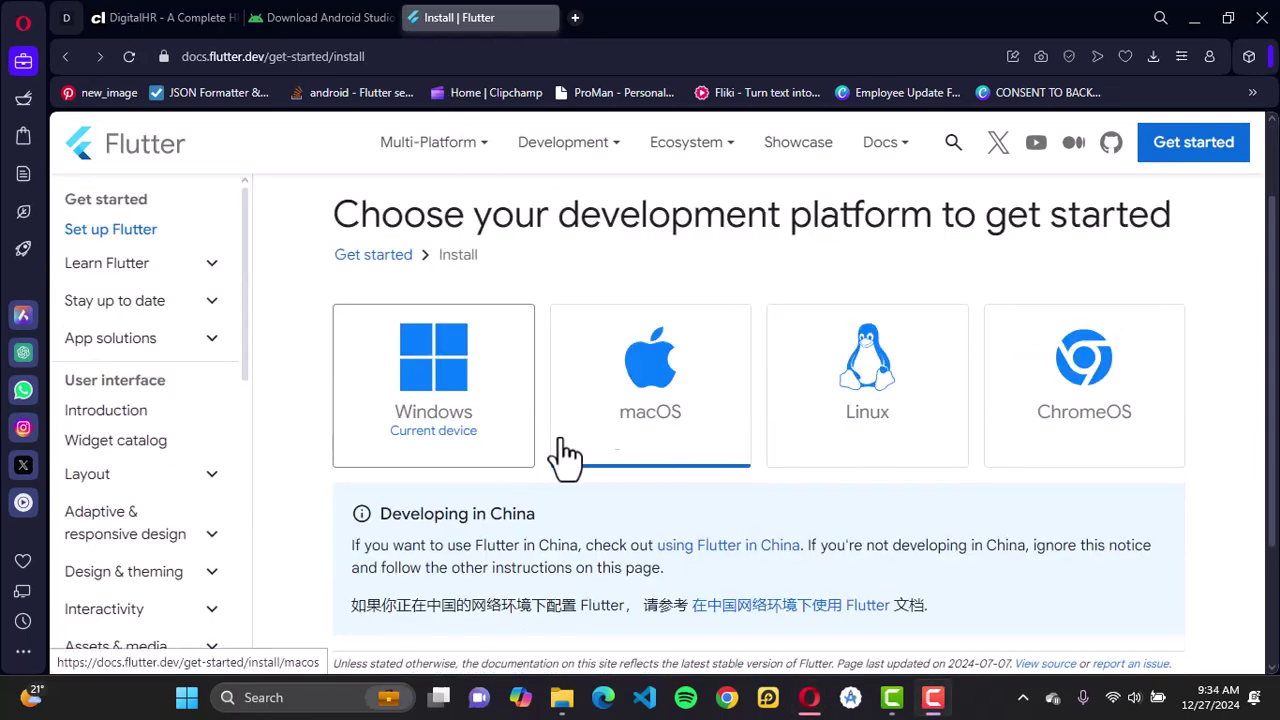
pyautogui.click(453, 379)
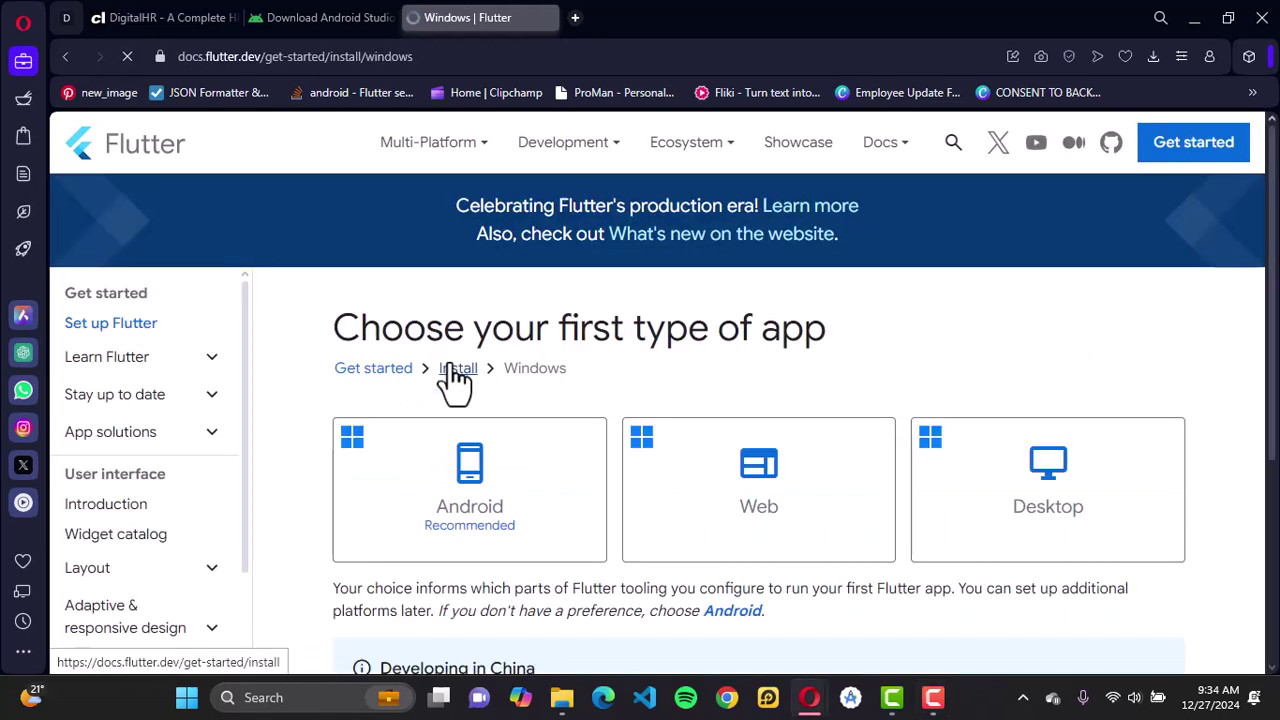
pyautogui.scroll(-1, 586, 391)
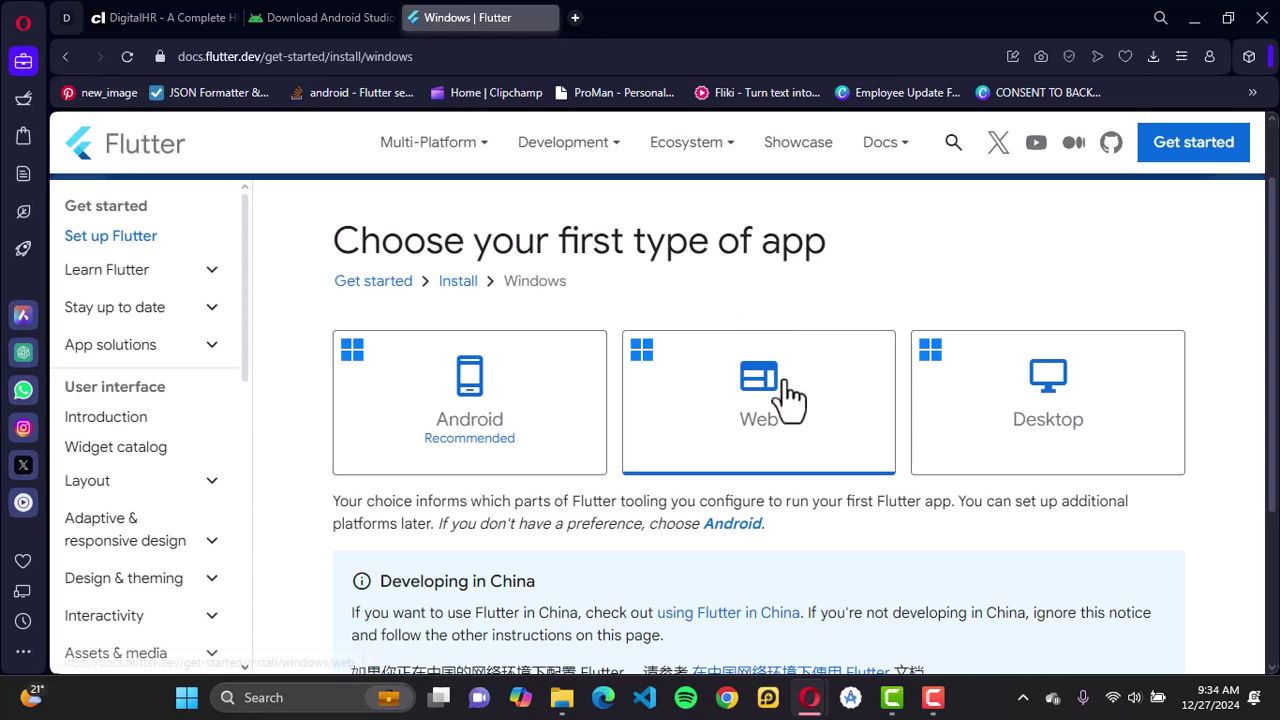
pyautogui.click(507, 422)
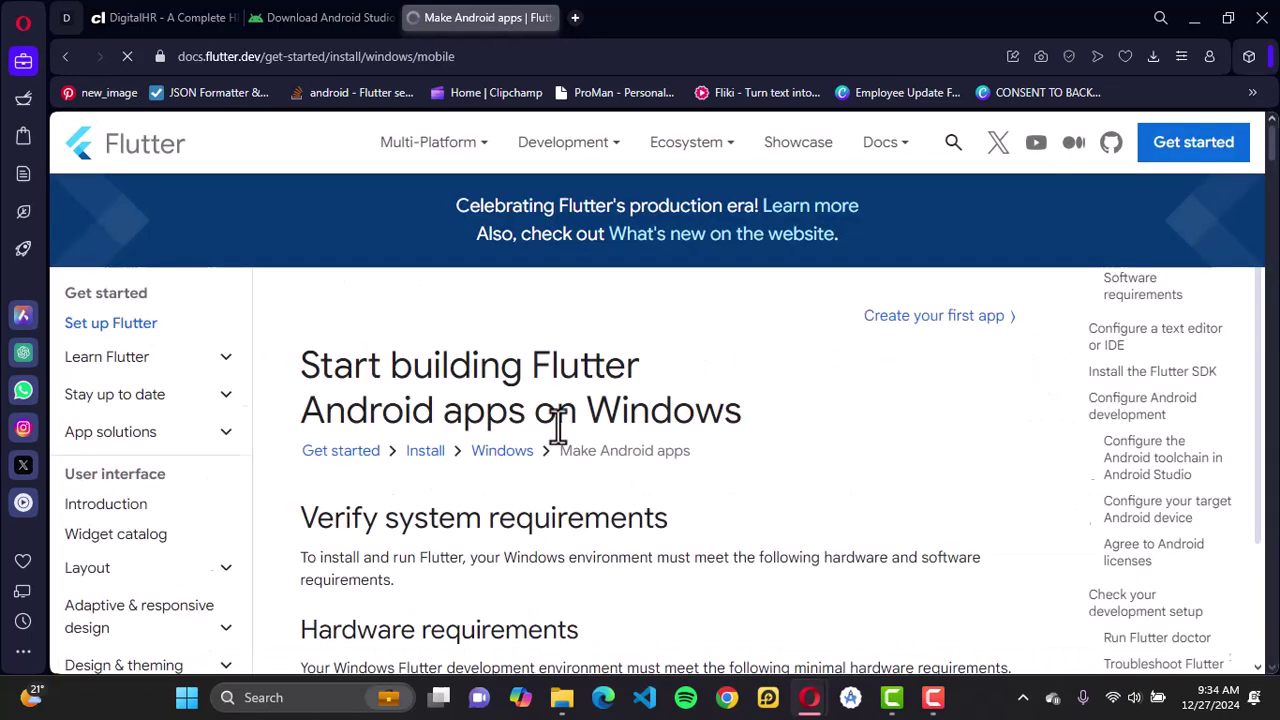
# - Read the Windows hardware and software requirements, the development tools and the text editor or IDE options for Flutter
pyautogui.scroll(-1, 571, 416)
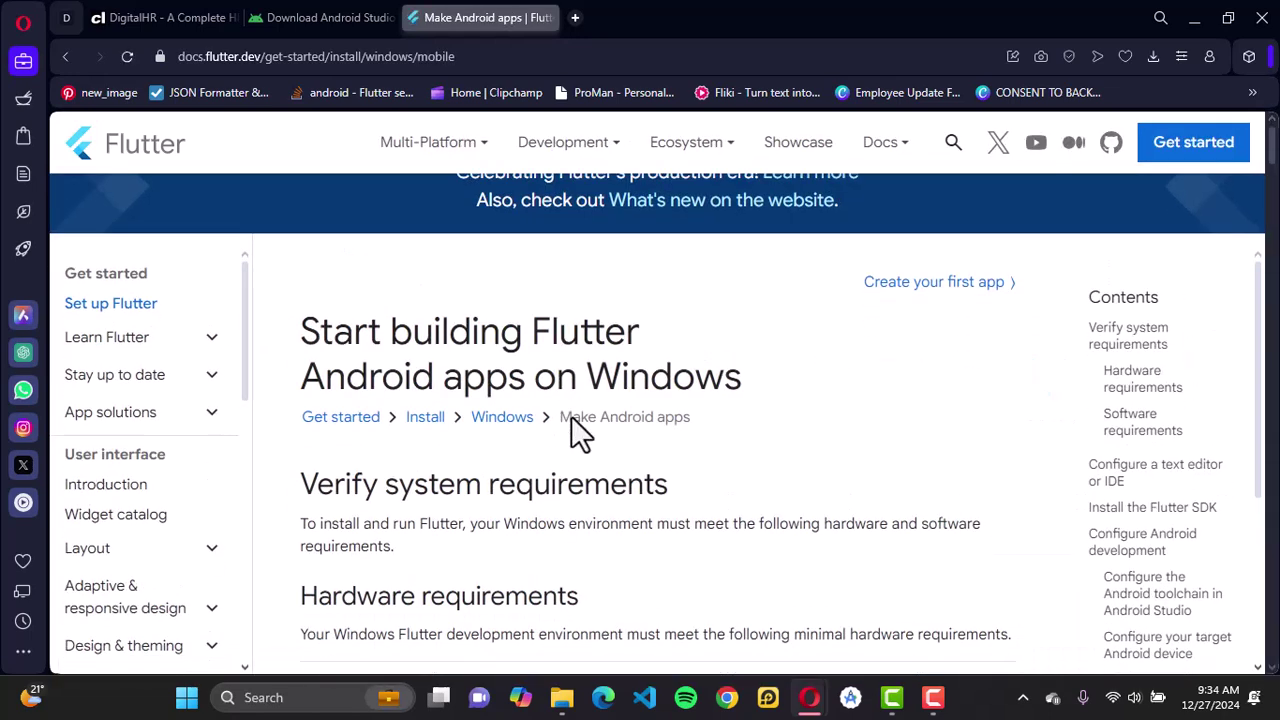
pyautogui.scroll(-3, 489, 490)
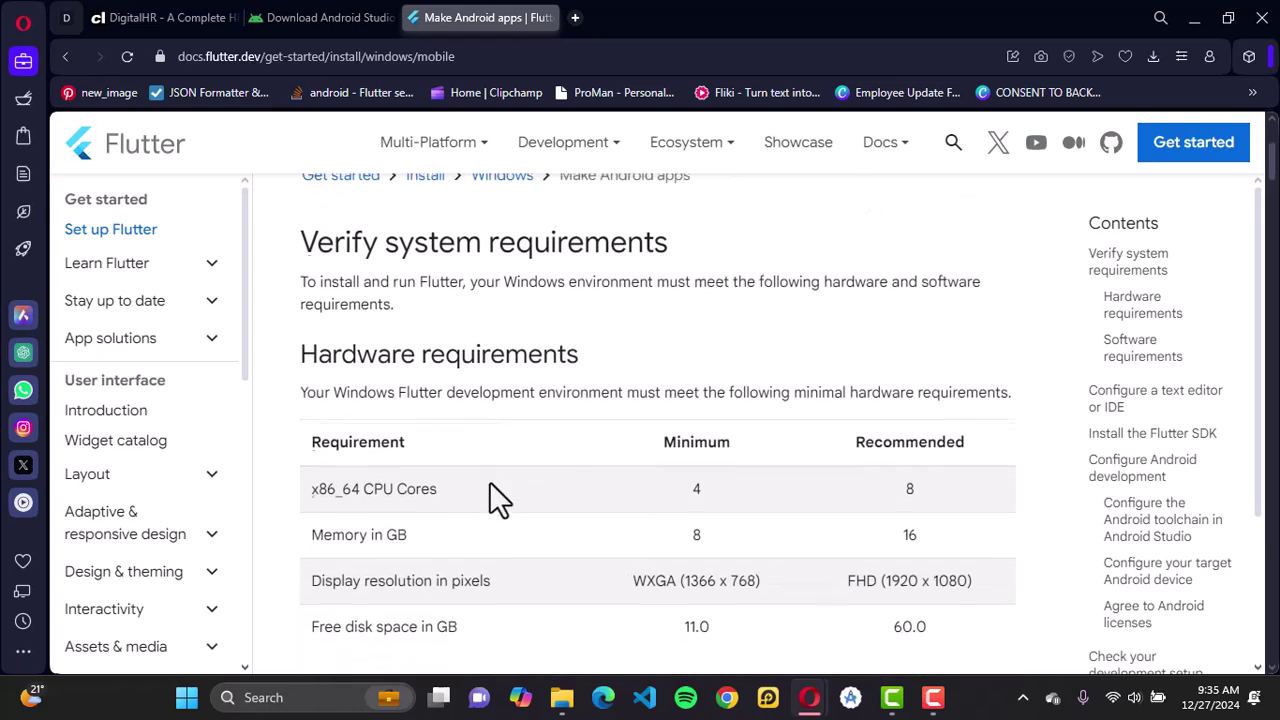
pyautogui.scroll(-2, 474, 423)
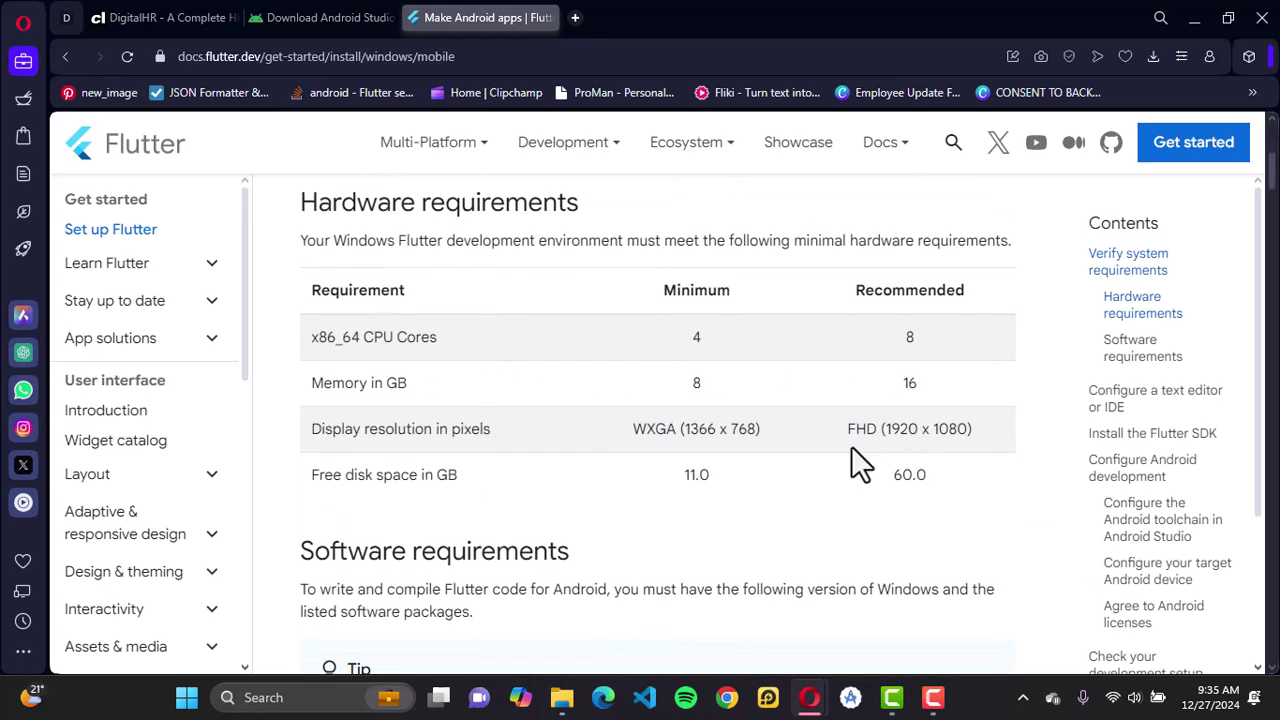
pyautogui.scroll(-1, 379, 428)
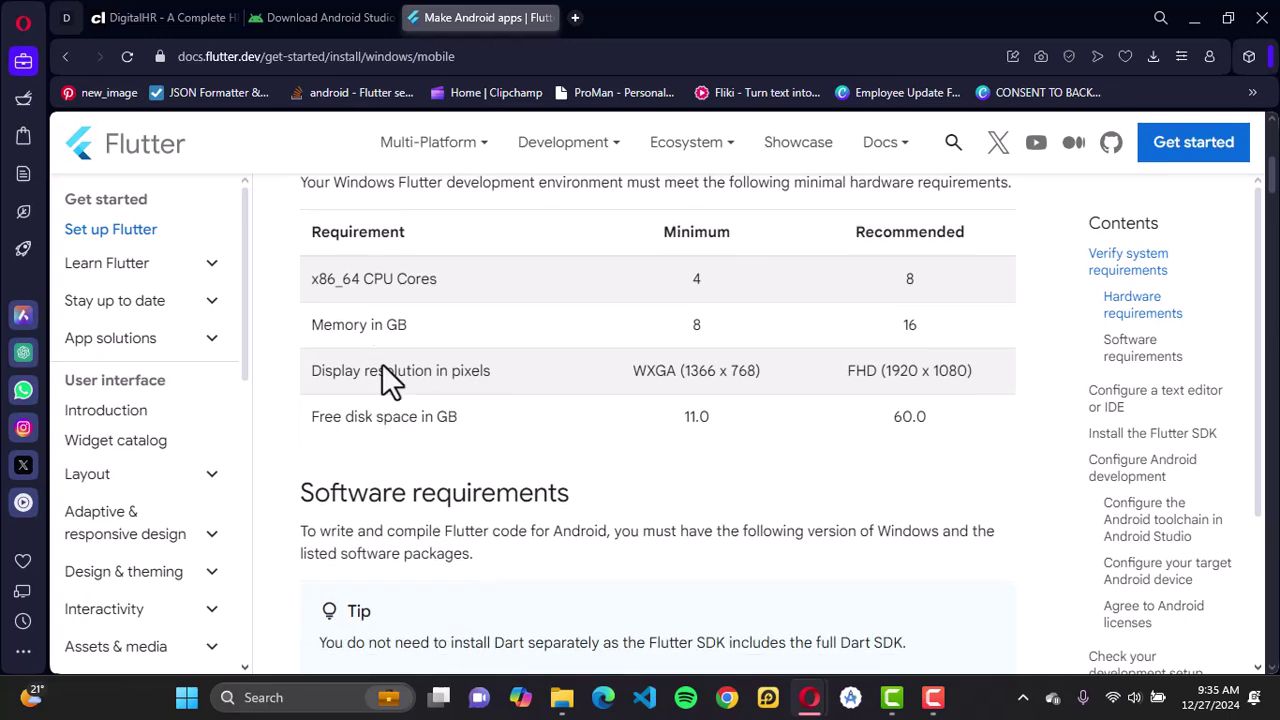
pyautogui.scroll(-3, 449, 475)
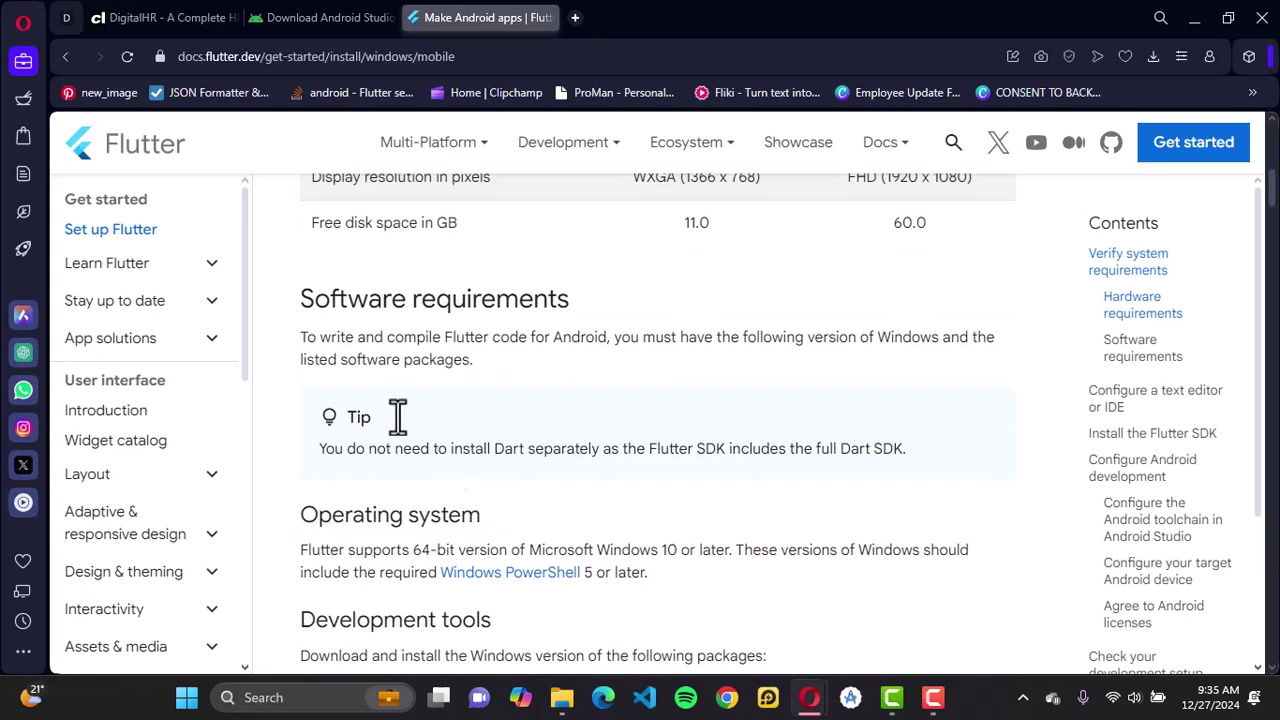
pyautogui.scroll(-3, 533, 450)
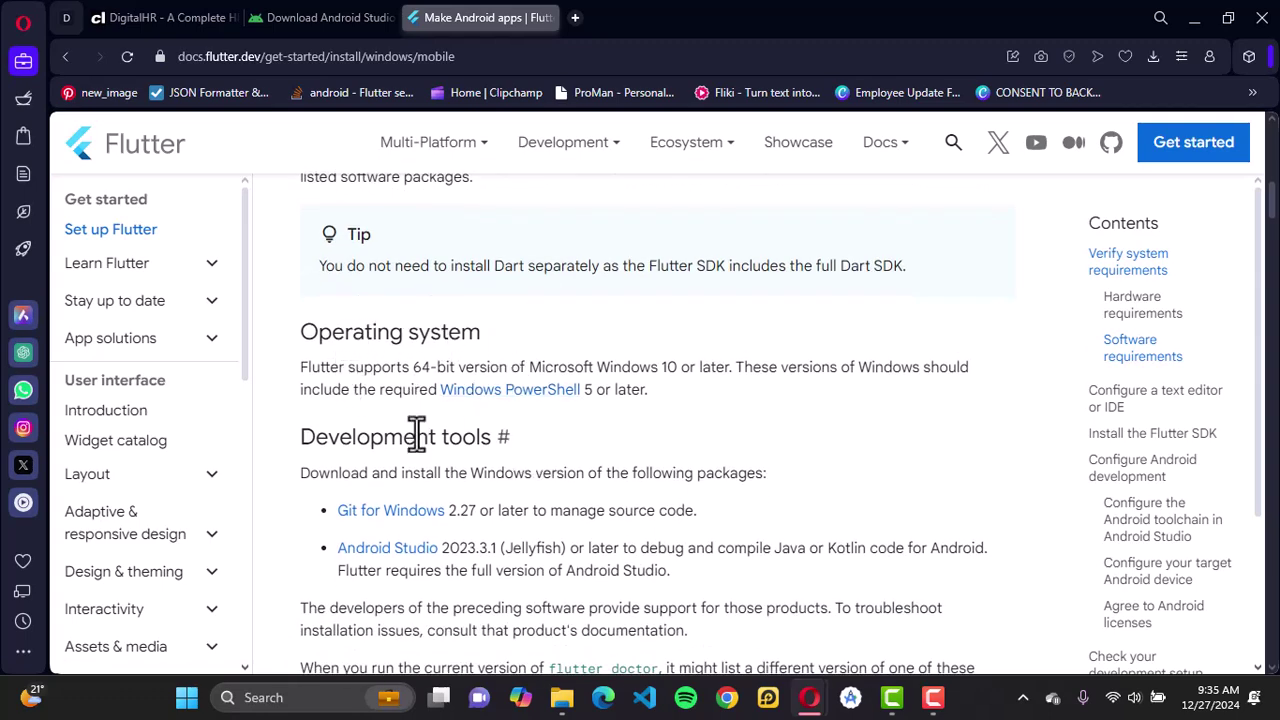
pyautogui.scroll(-3, 414, 434)
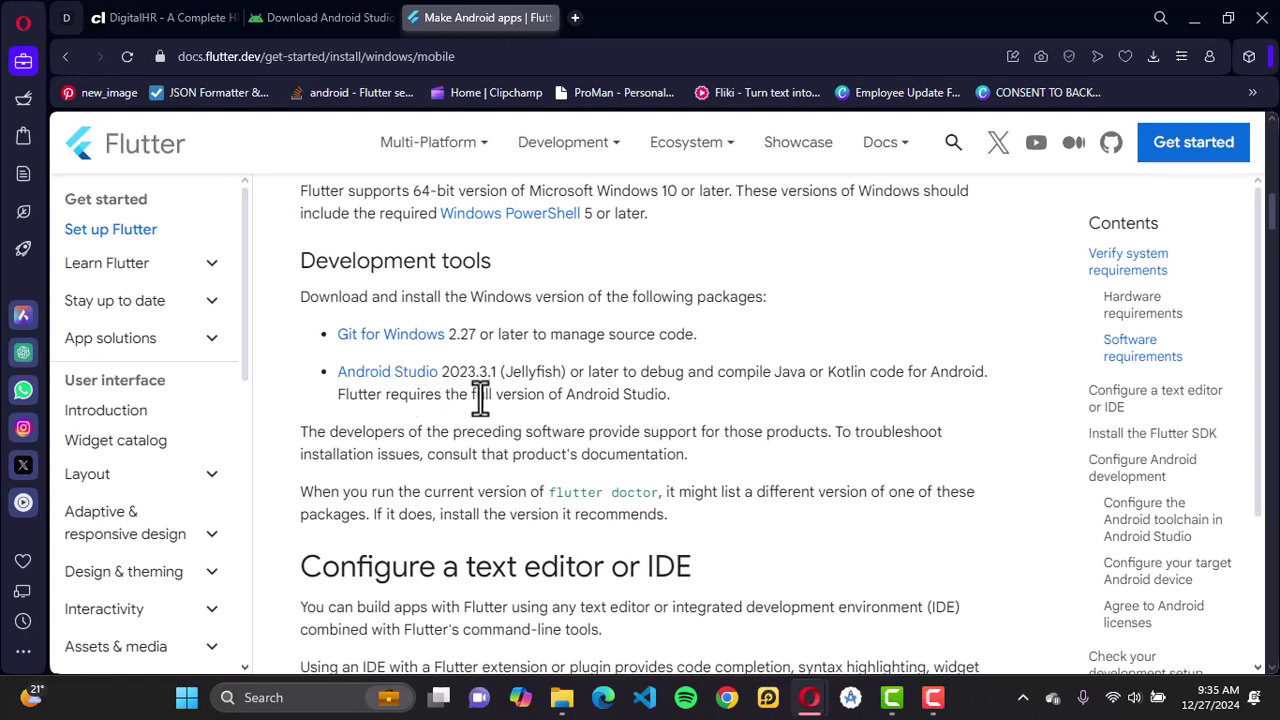
pyautogui.scroll(-1, 470, 396)
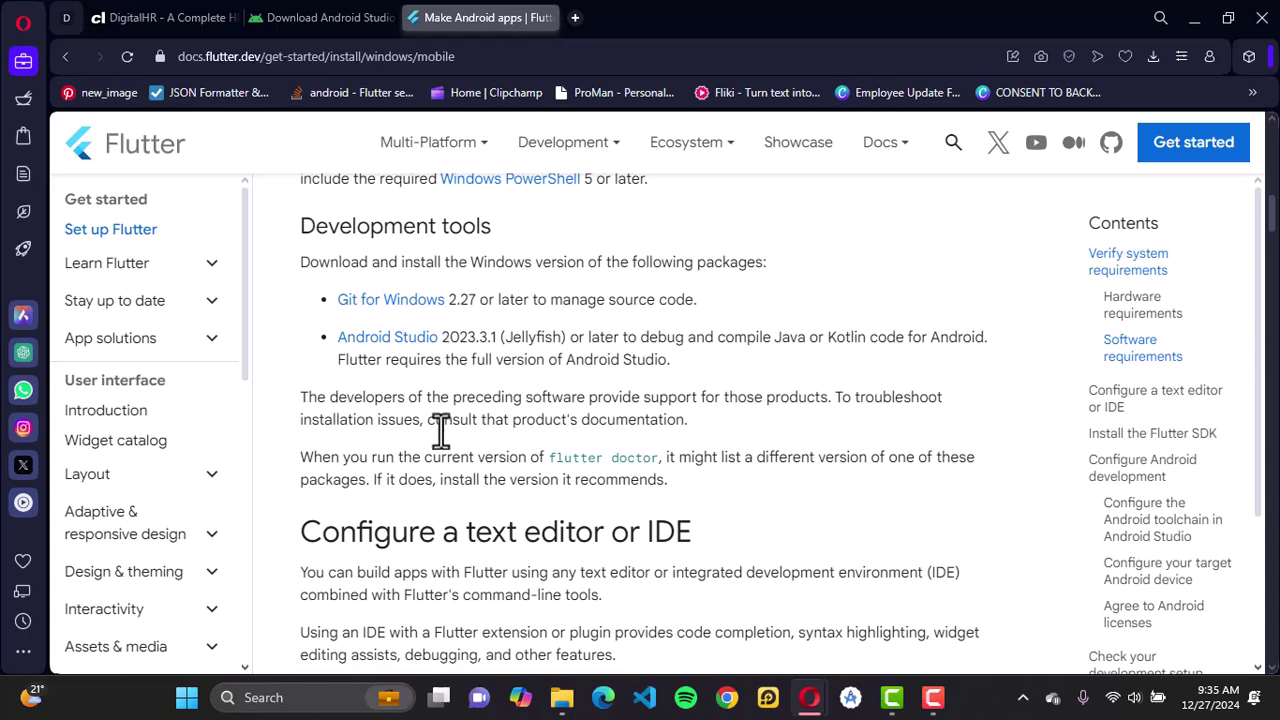
pyautogui.scroll(-2, 443, 430)
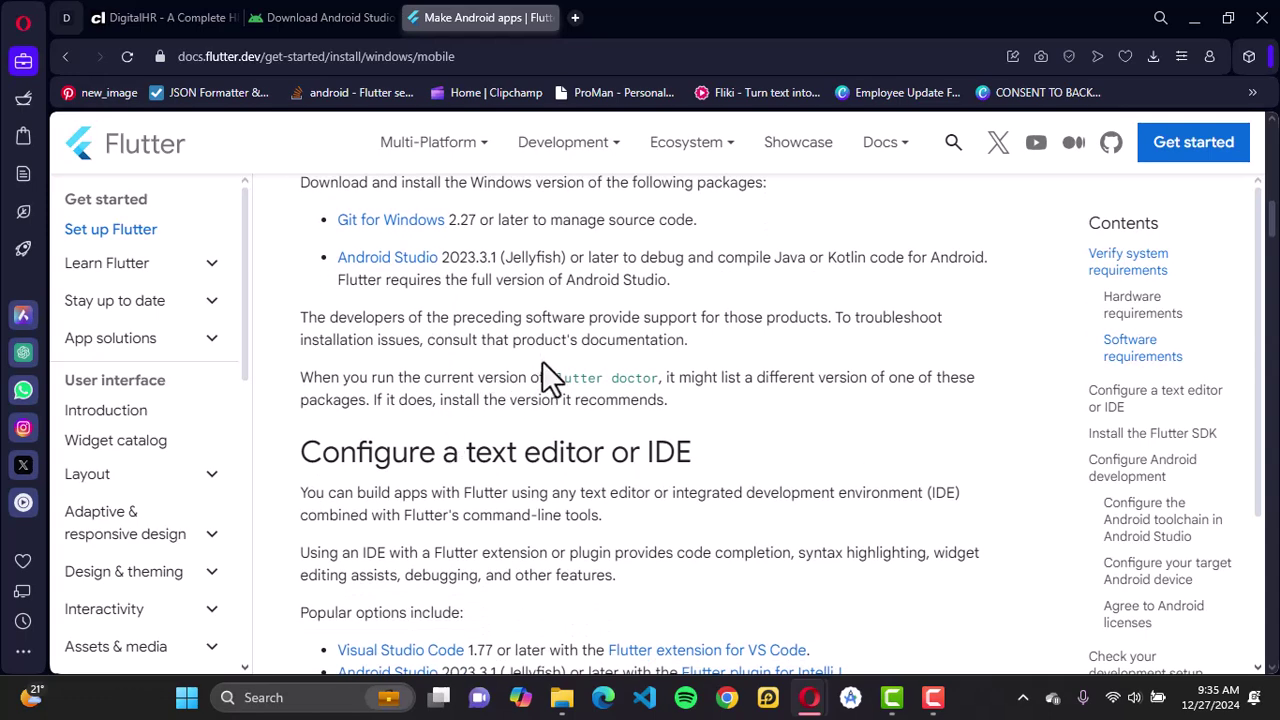
pyautogui.scroll(-3, 422, 500)
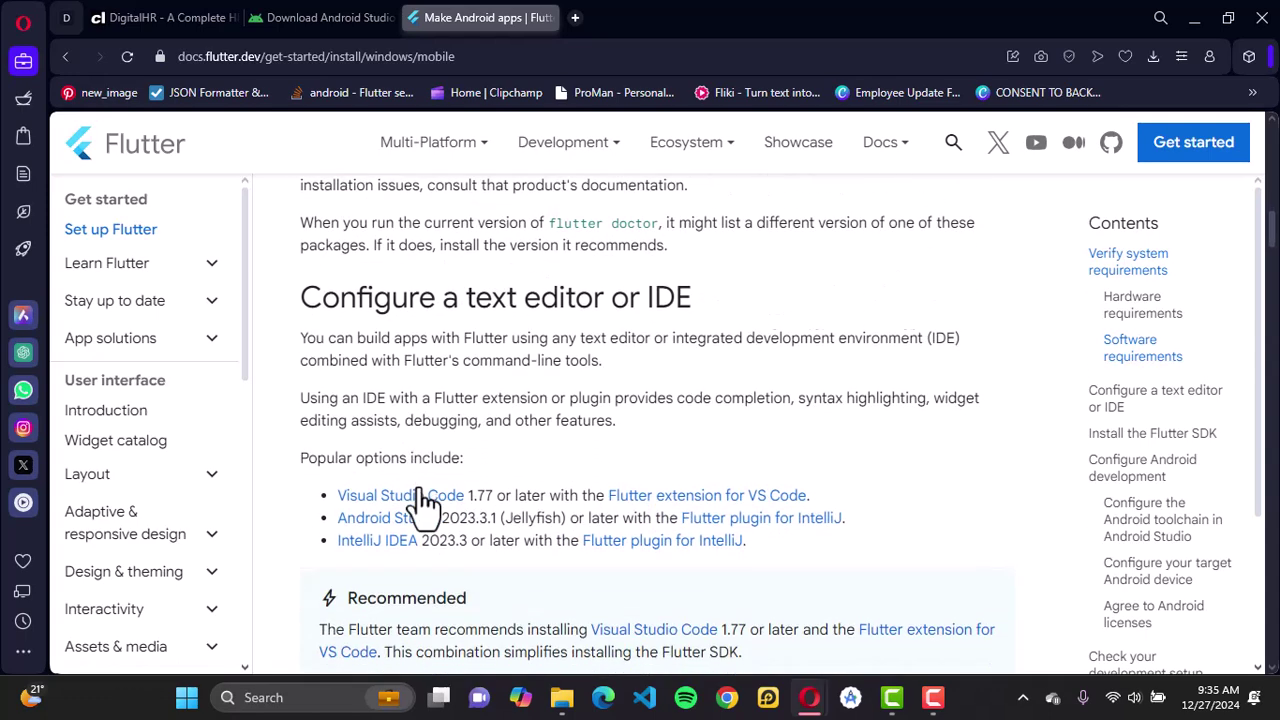
# - Show the "Use VS Code to install" instructions for the Flutter SDK and read through the steps for prompting VS Code
pyautogui.scroll(-3, 560, 460)
pyautogui.scroll(-1, 560, 465)
pyautogui.click(423, 425)
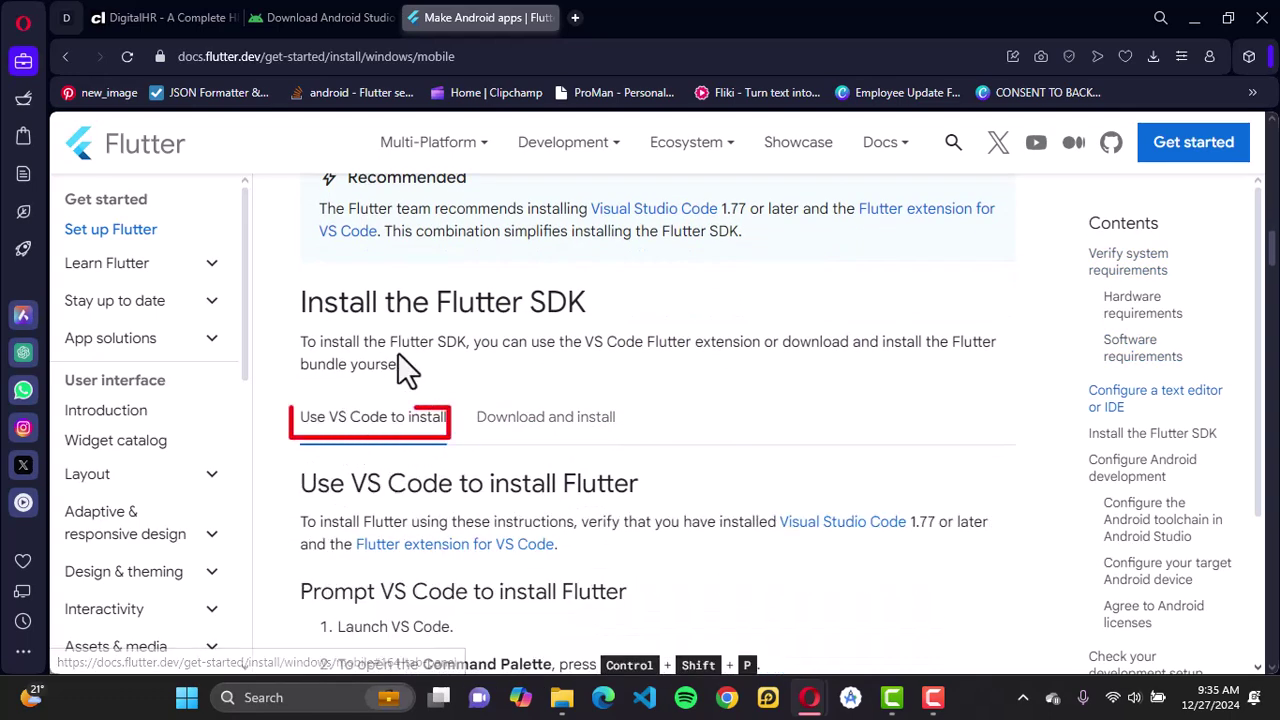
pyautogui.scroll(-1, 409, 357)
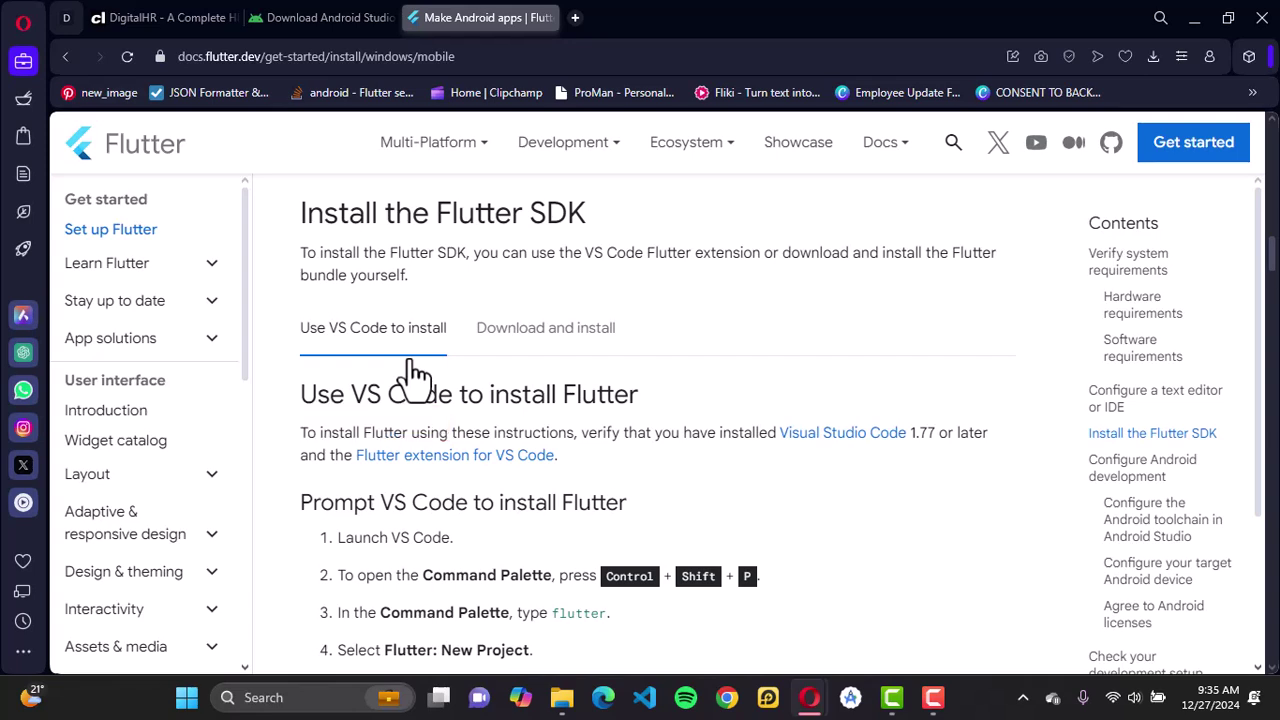
pyautogui.scroll(-1, 415, 375)
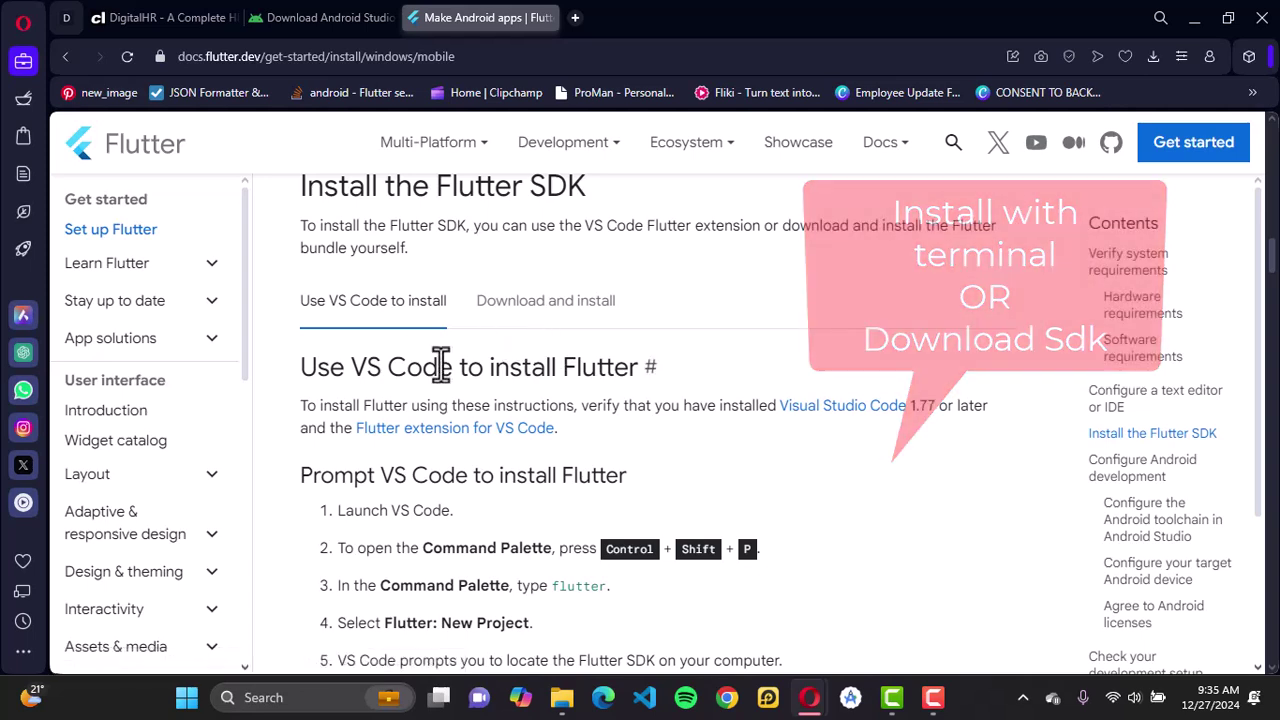
pyautogui.scroll(-1, 442, 365)
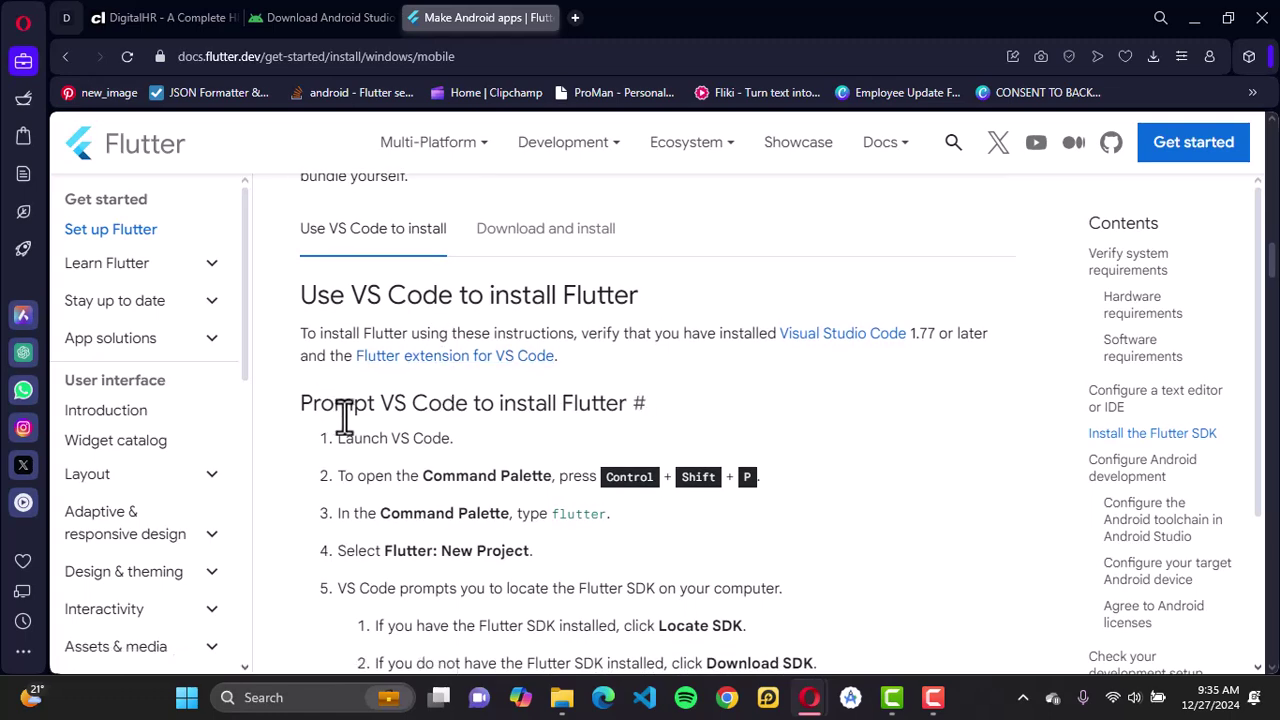
pyautogui.scroll(-1, 342, 416)
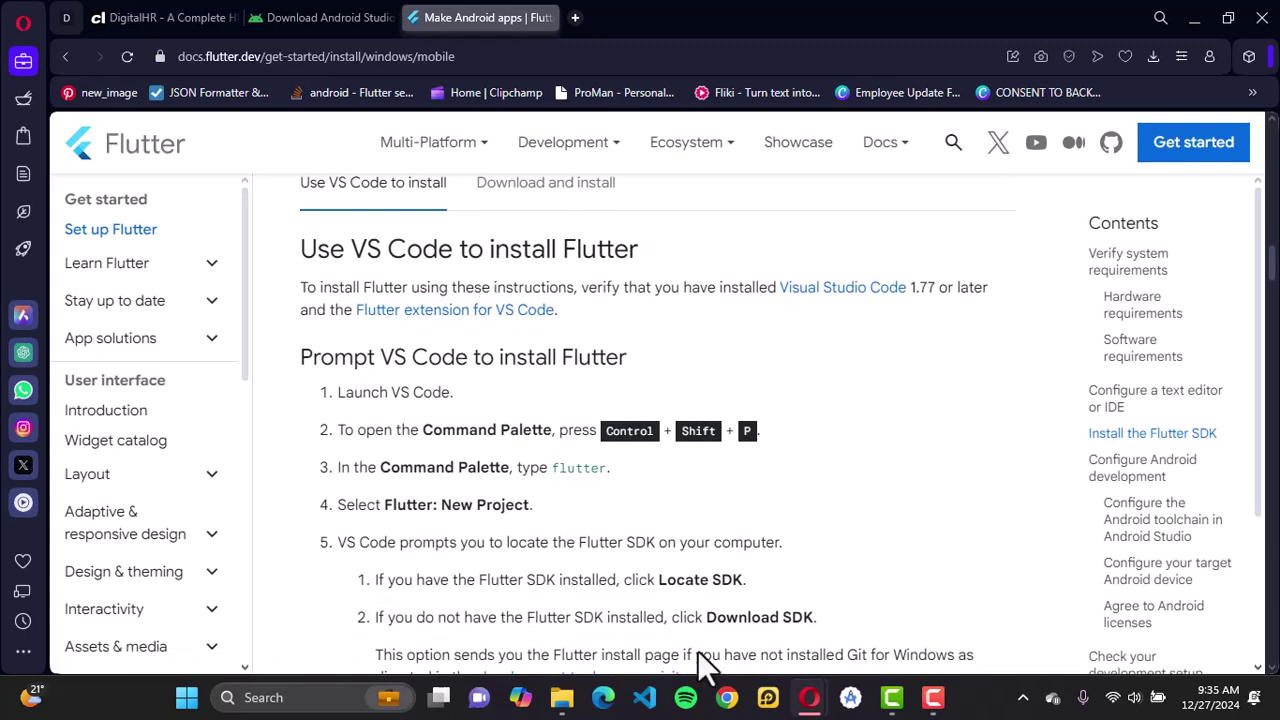
pyautogui.scroll(-1, 449, 385)
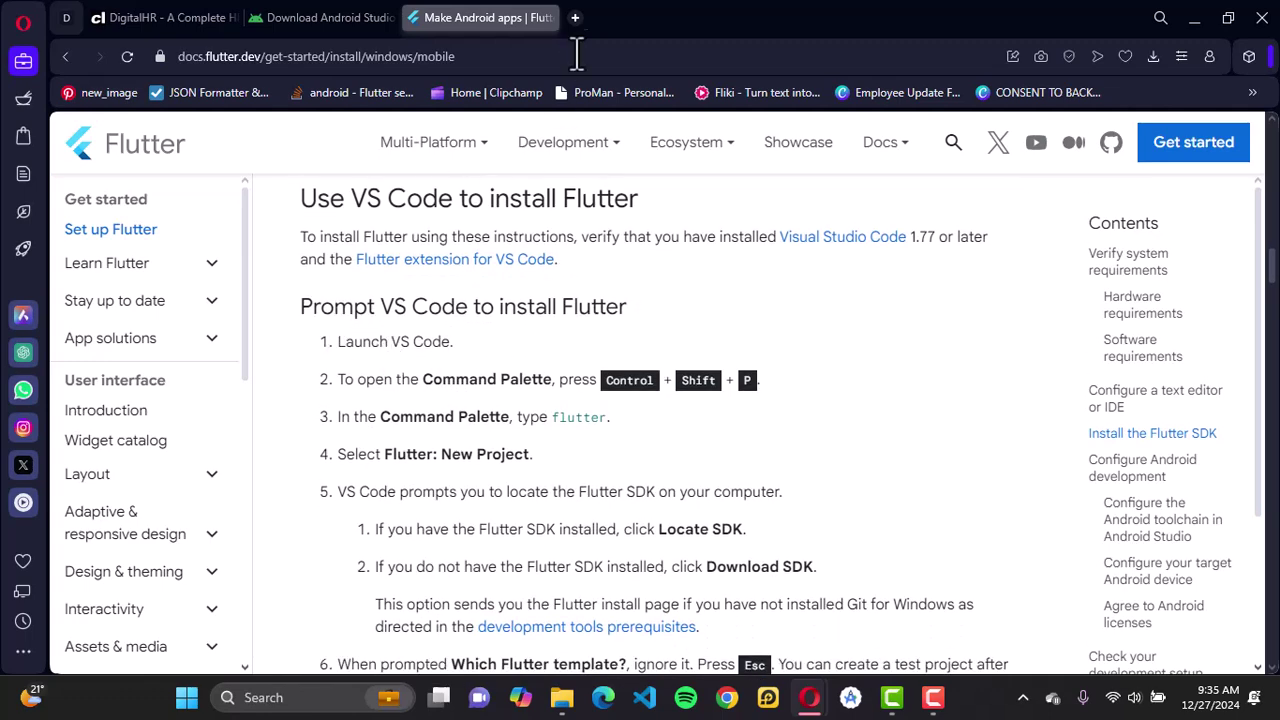
# - Read the remaining steps for prompting VS Code to install Flutter and the start of the Download the Flutter SDK section
pyautogui.scroll(-1, 418, 366)
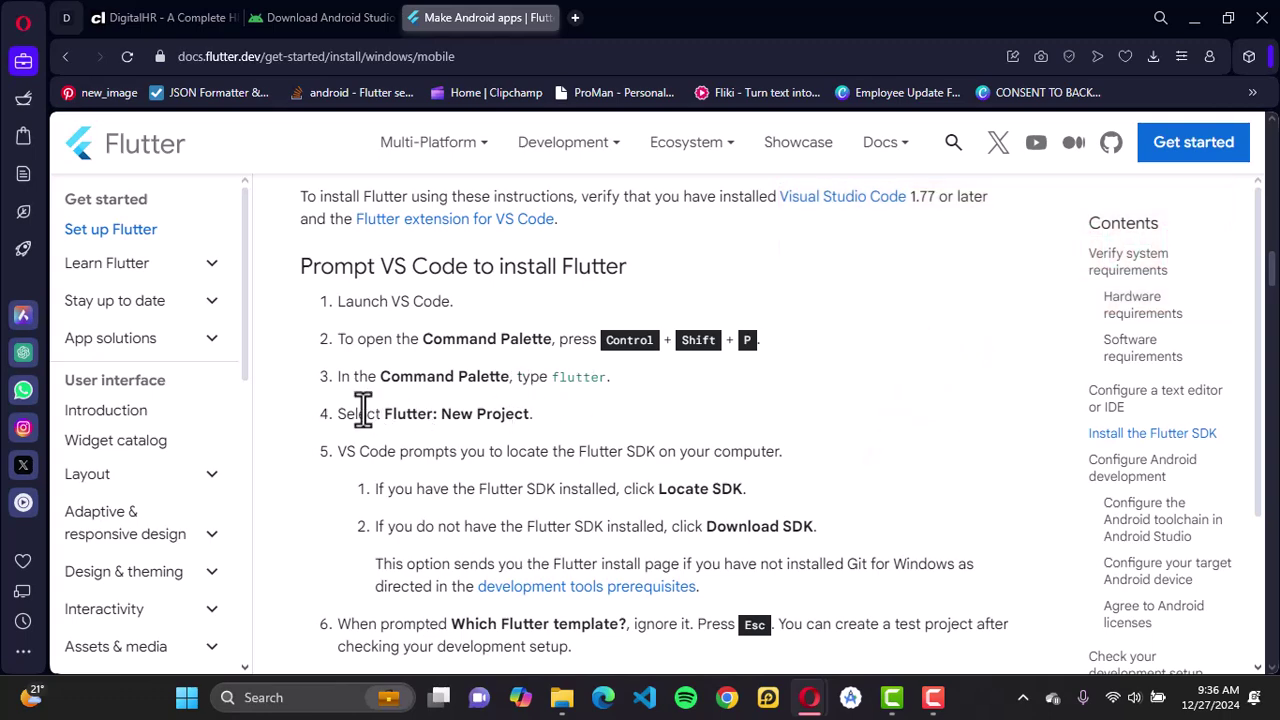
pyautogui.scroll(-2, 588, 430)
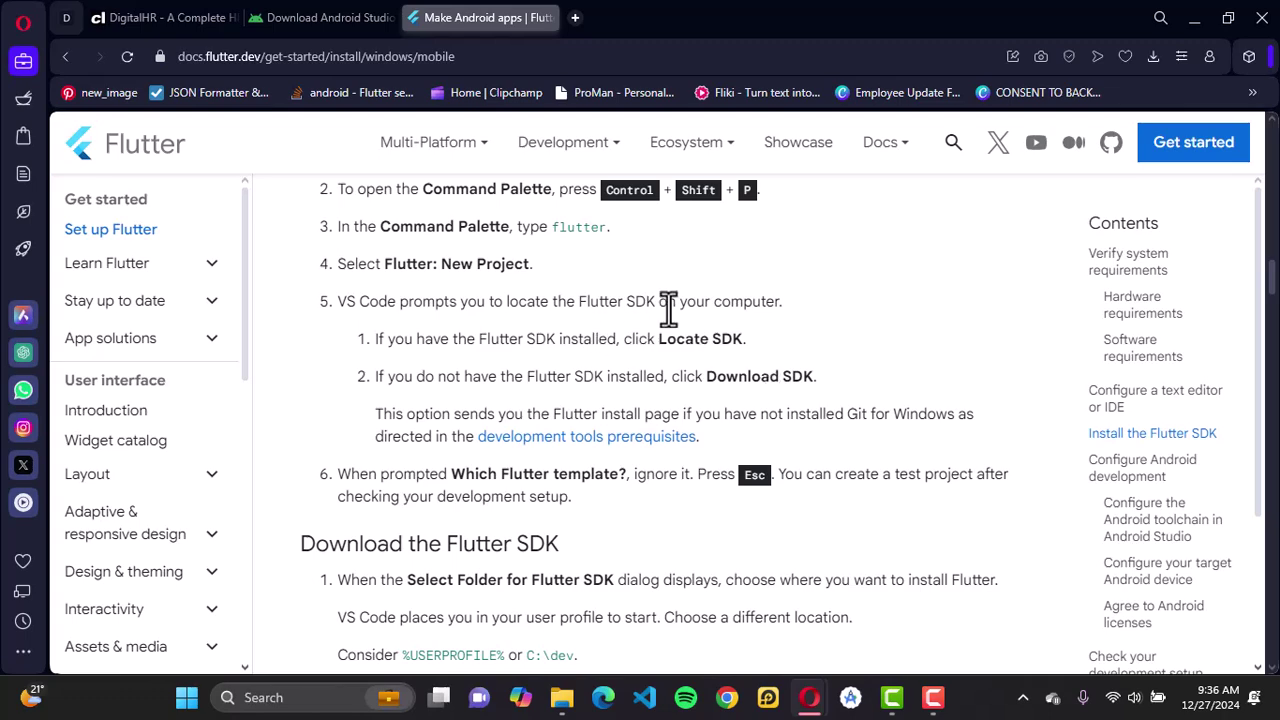
pyautogui.scroll(-3, 451, 496)
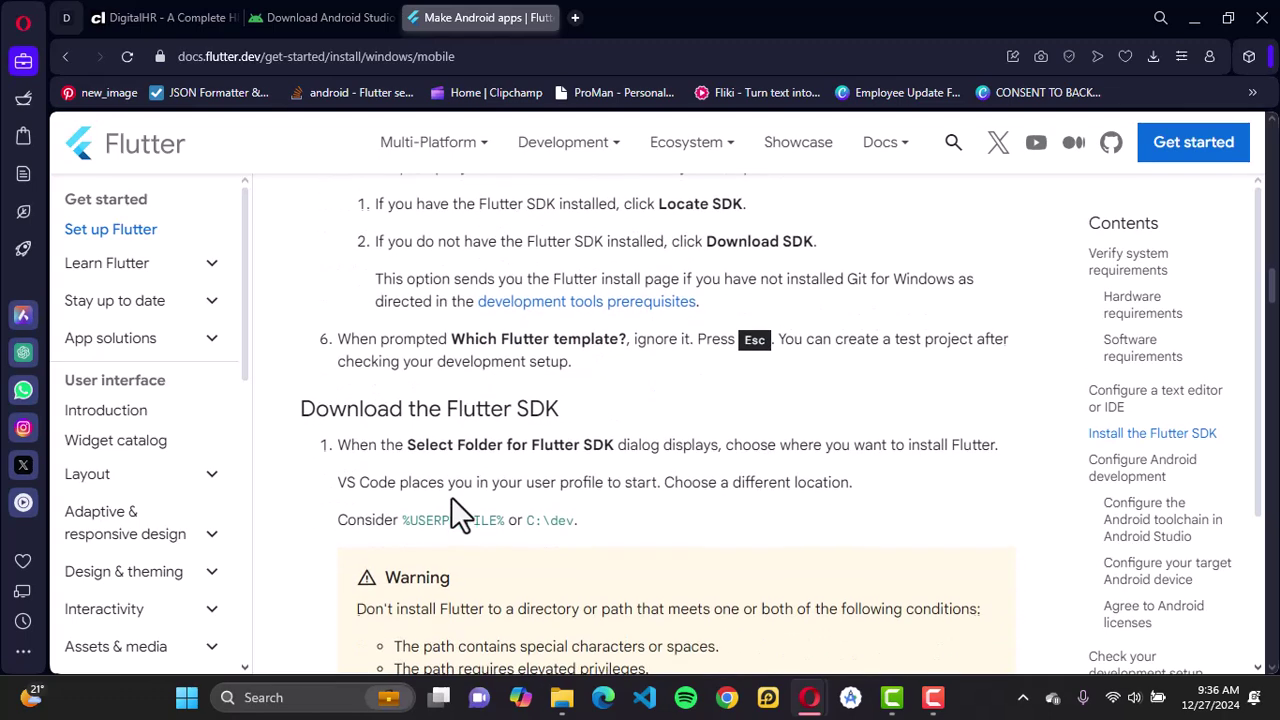
pyautogui.scroll(3, 451, 496)
pyautogui.scroll(3, 451, 496)
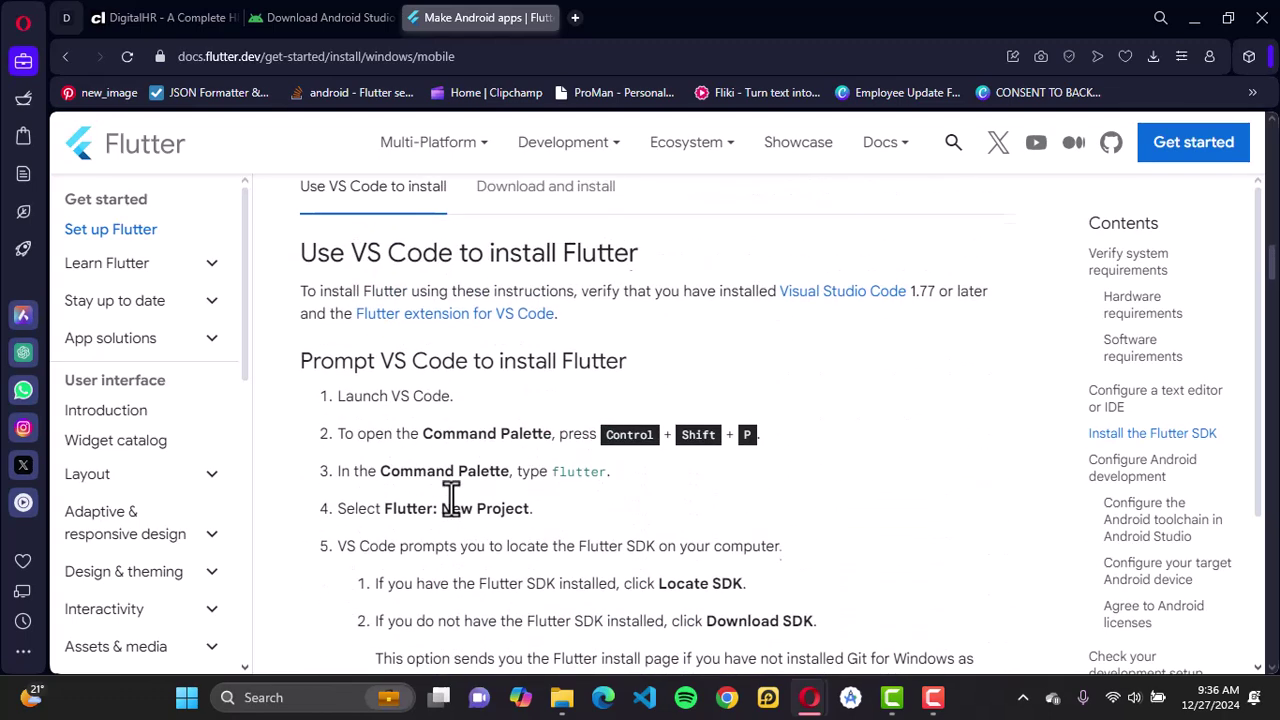
# - Show the "Download and install" instructions for the Flutter SDK and download the flutter_windows_3.27.1-stable.zip bundle
pyautogui.click(541, 292)
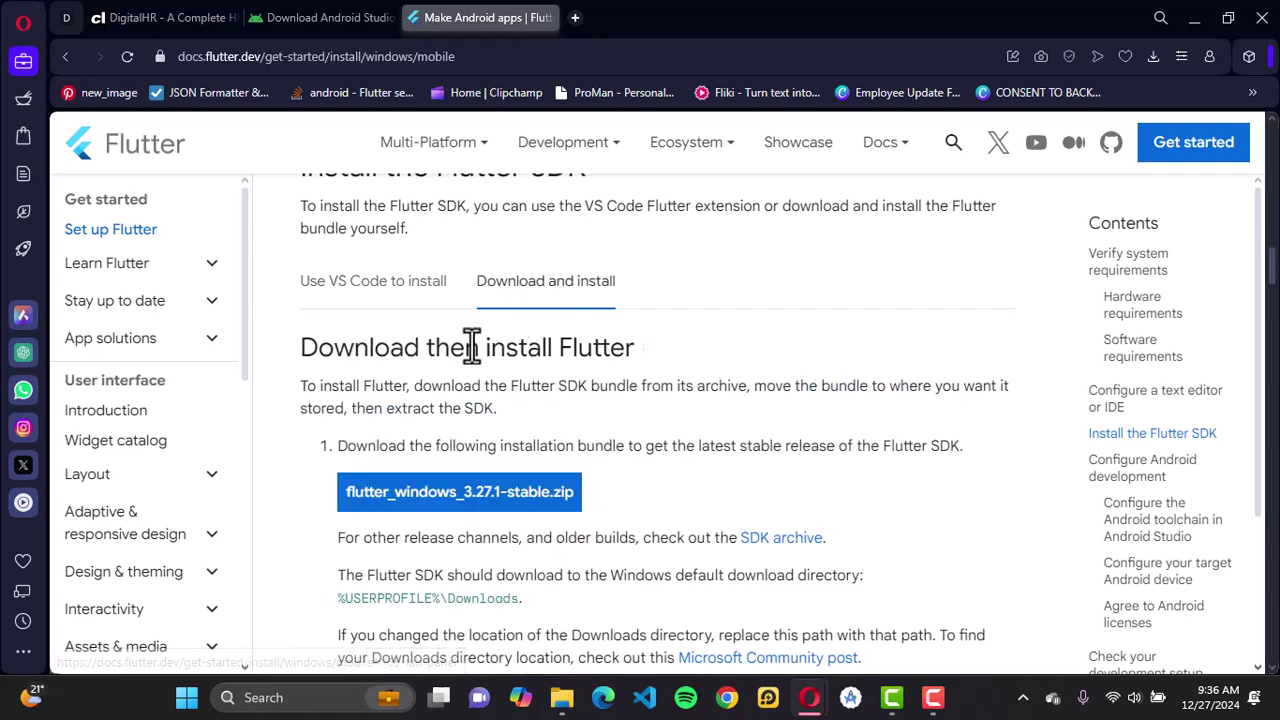
pyautogui.scroll(-1, 471, 350)
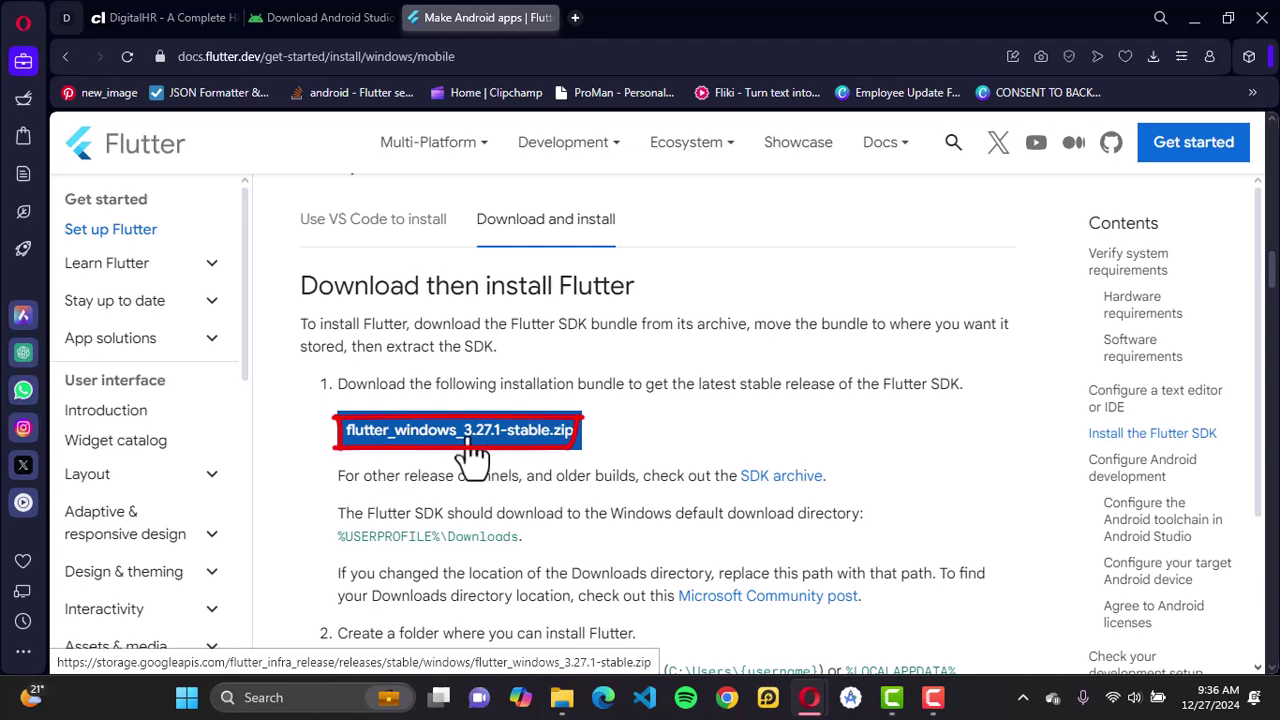
pyautogui.scroll(-1, 480, 457)
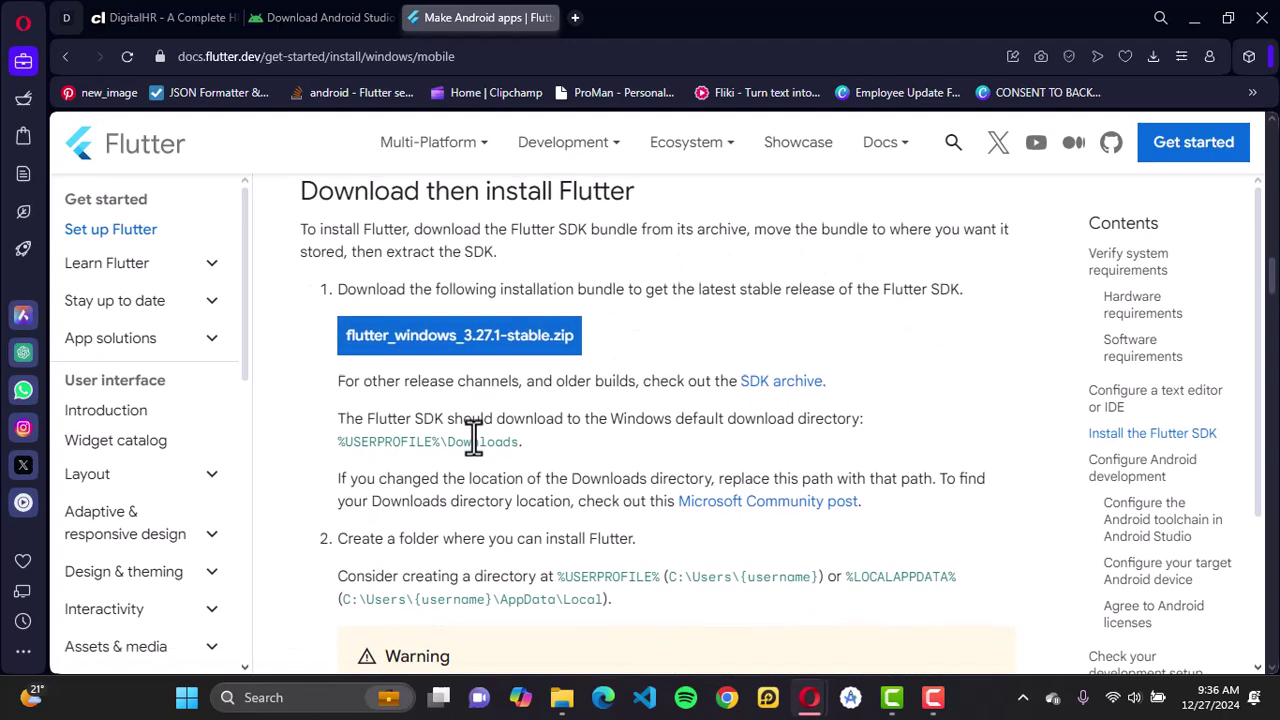
pyautogui.scroll(-3, 476, 437)
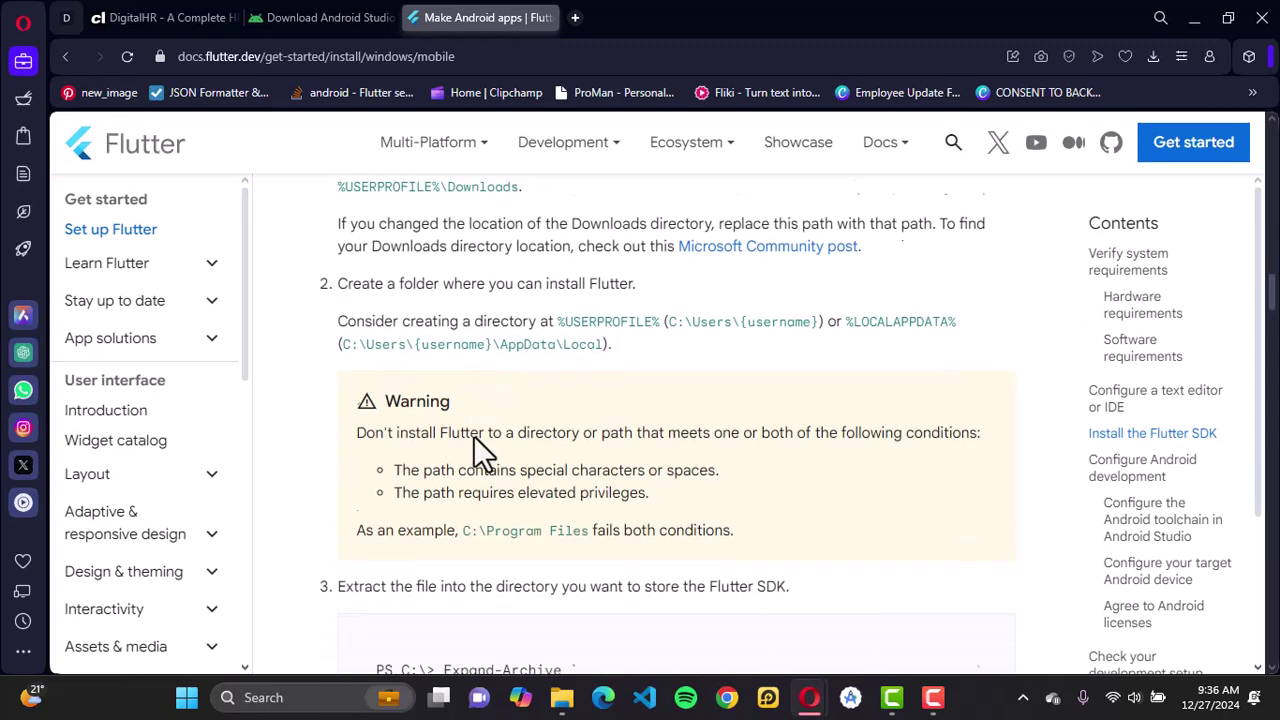
pyautogui.scroll(4, 474, 434)
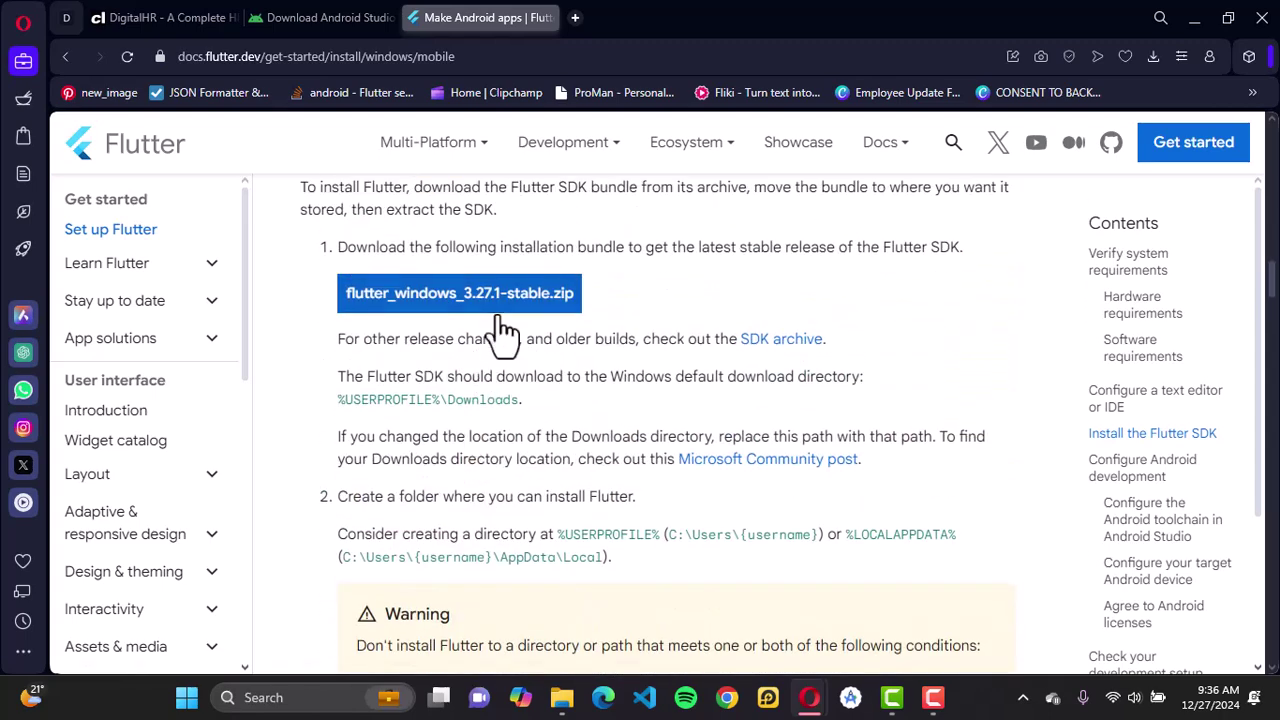
pyautogui.click(515, 318)
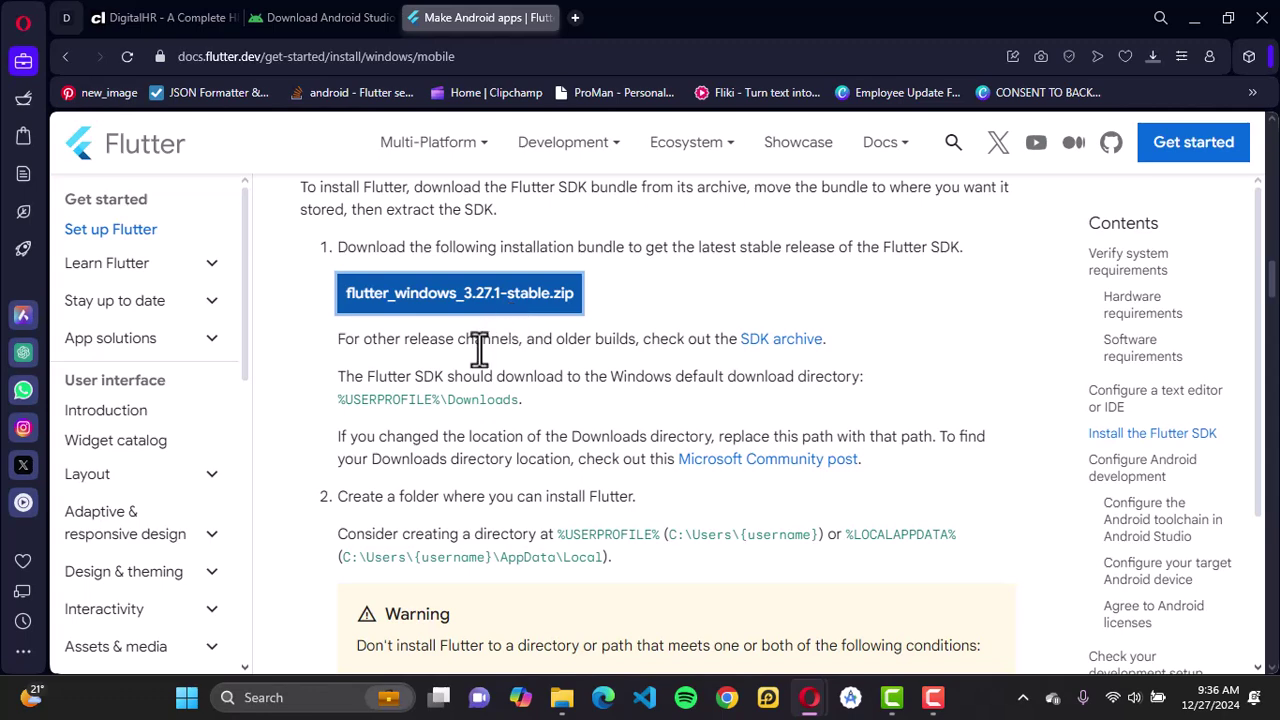
# - Read the instructions for creating the Flutter install folder, the path warning and the step for extracting the SDK
pyautogui.scroll(-3, 470, 125)
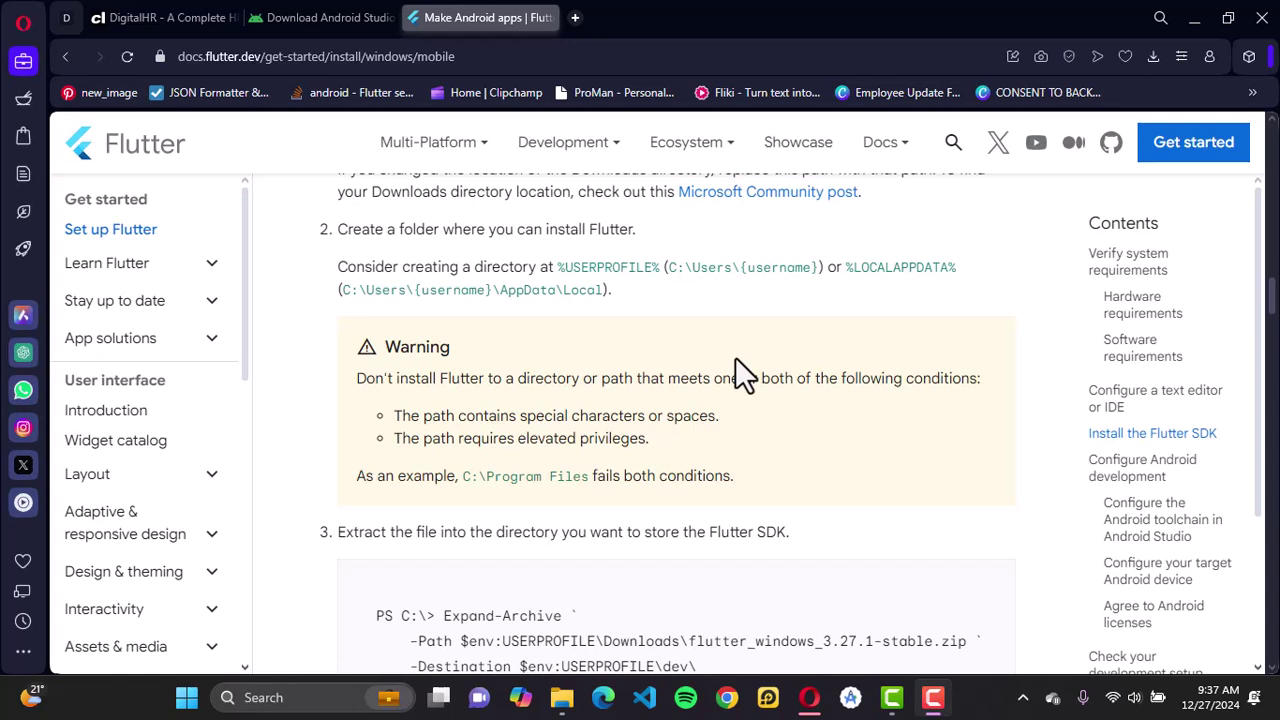
pyautogui.scroll(1, 735, 357)
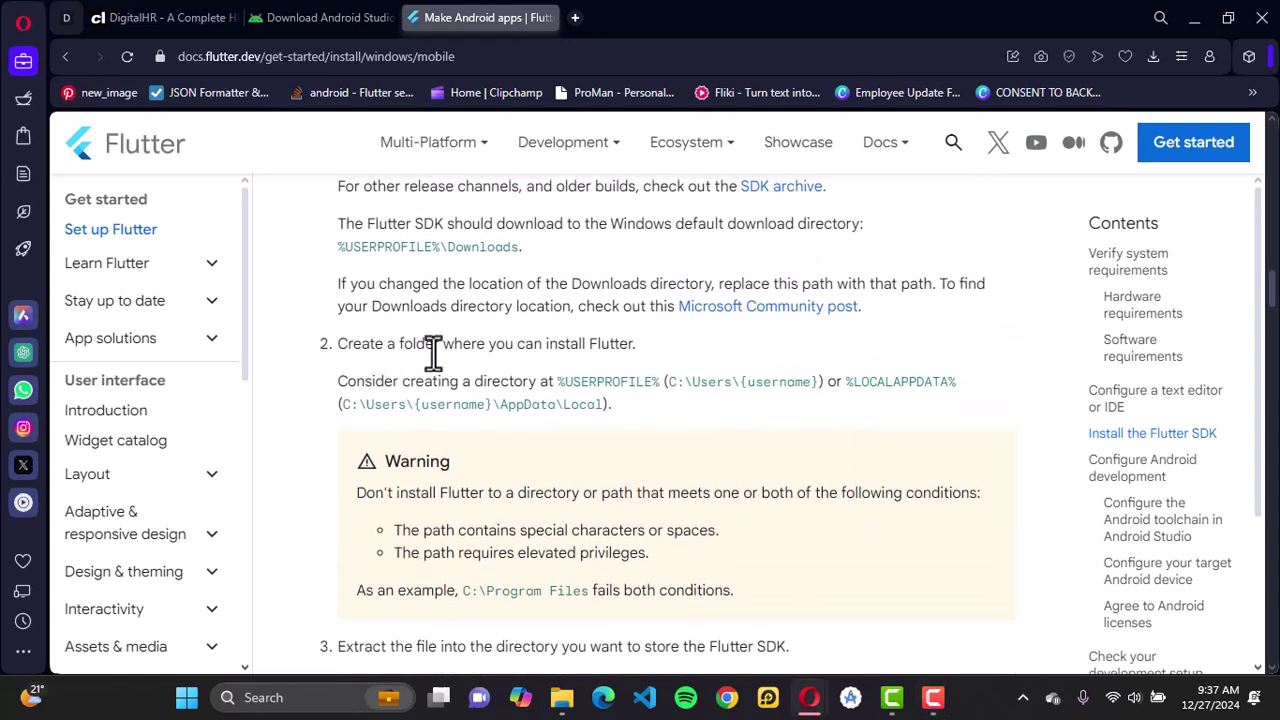
pyautogui.scroll(-1, 472, 352)
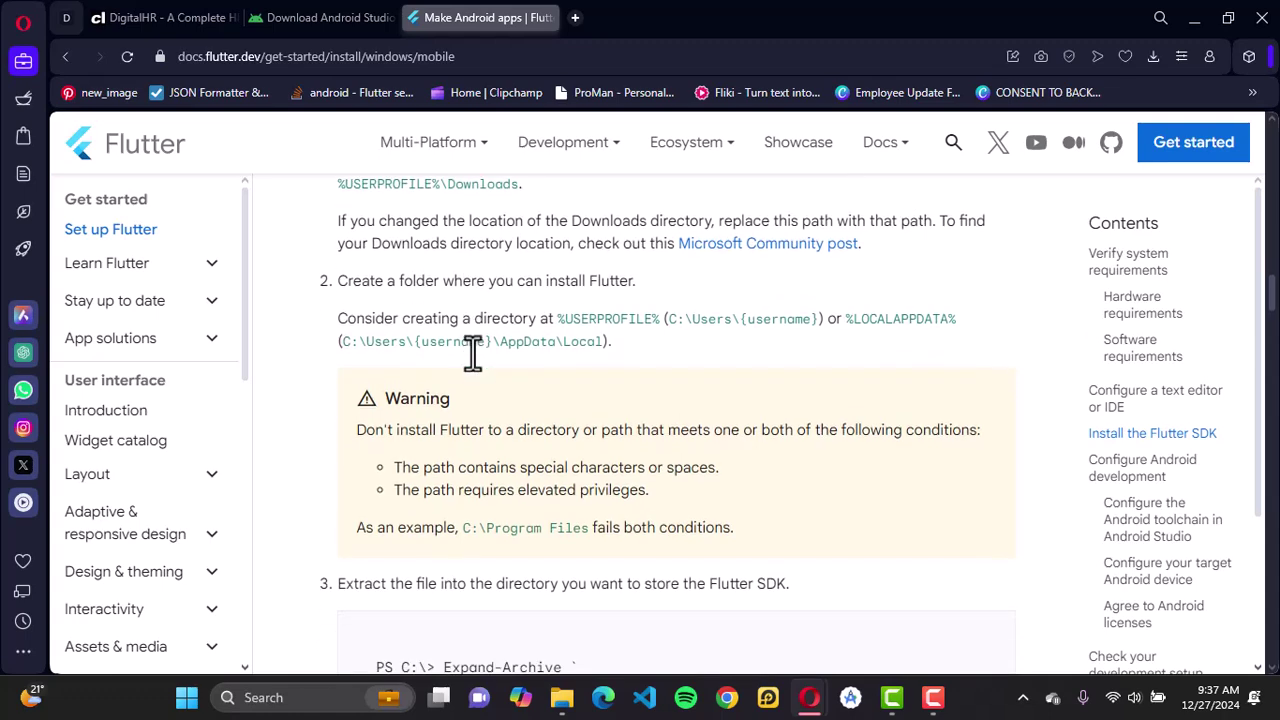
pyautogui.scroll(-3, 472, 352)
pyautogui.scroll(2, 472, 352)
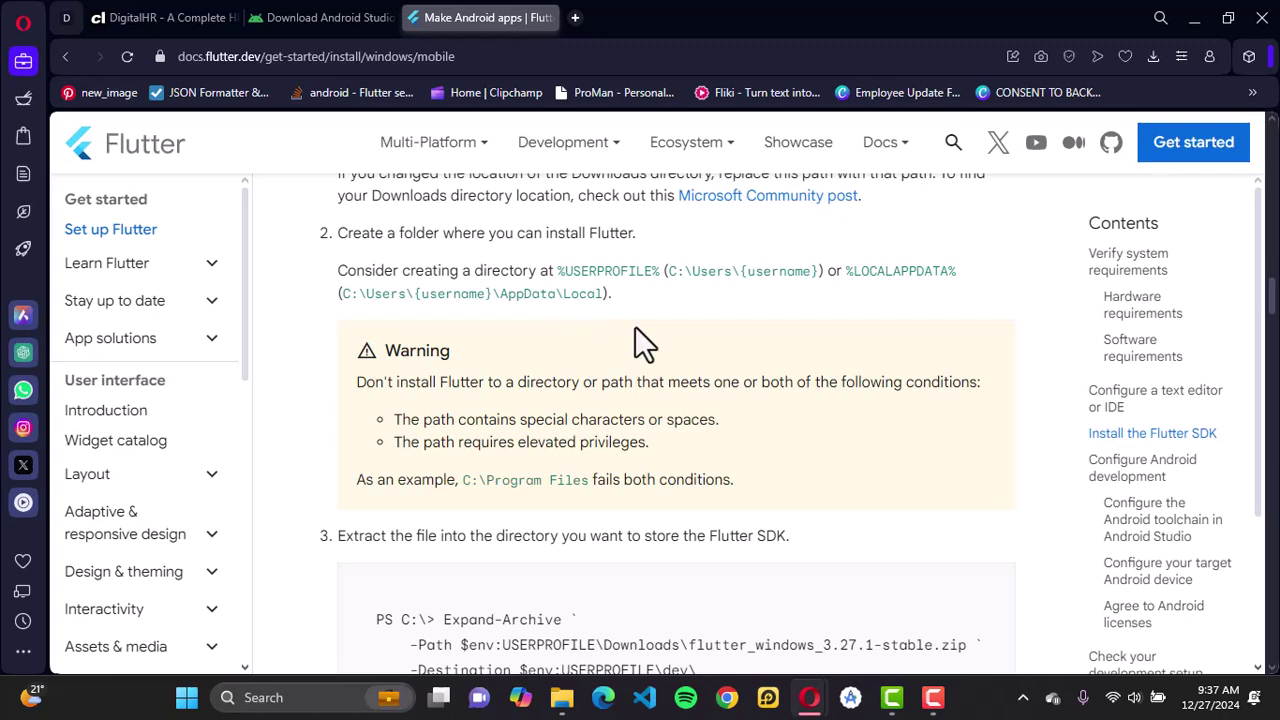
pyautogui.scroll(-1, 635, 326)
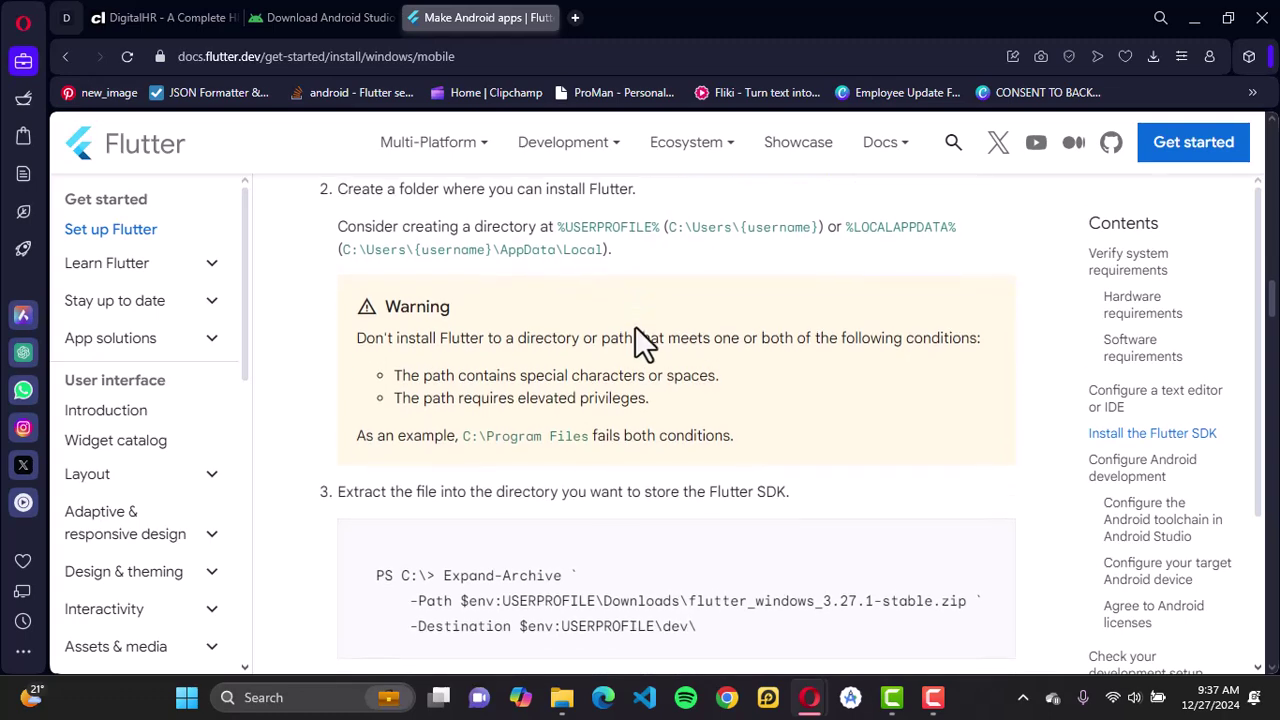
pyautogui.scroll(-1, 645, 340)
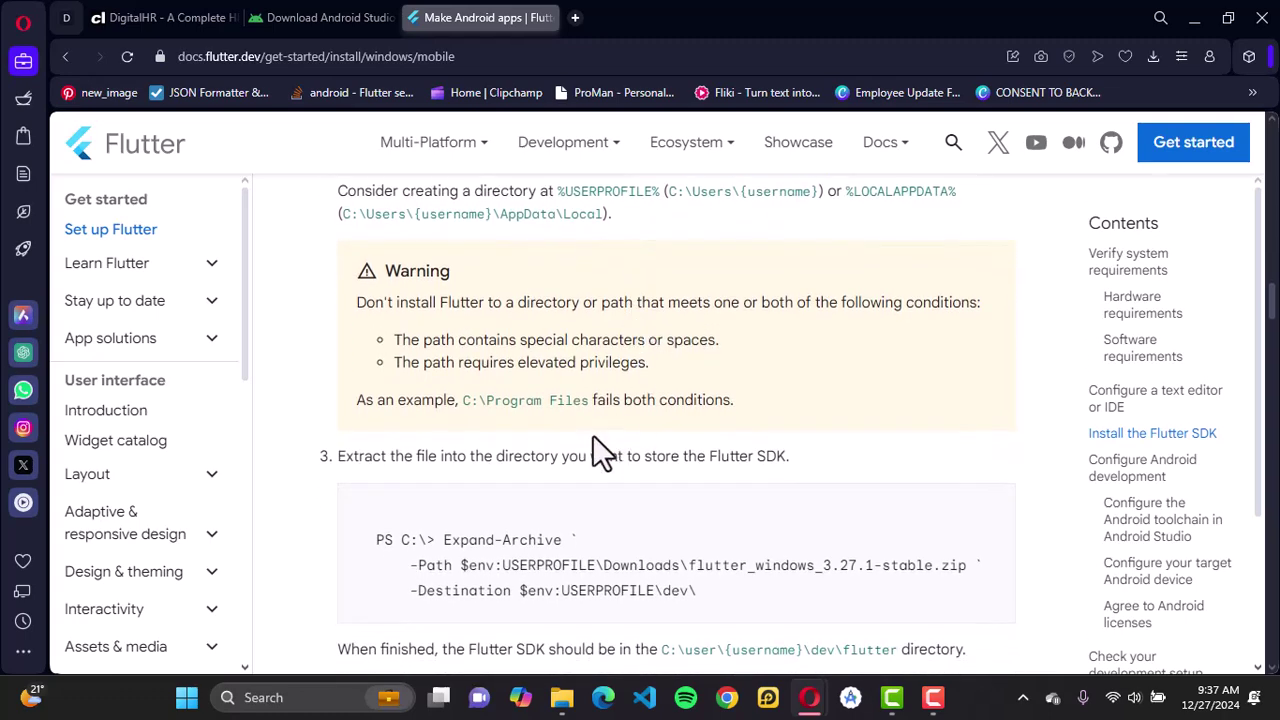
pyautogui.scroll(-1, 597, 450)
pyautogui.scroll(-2, 592, 438)
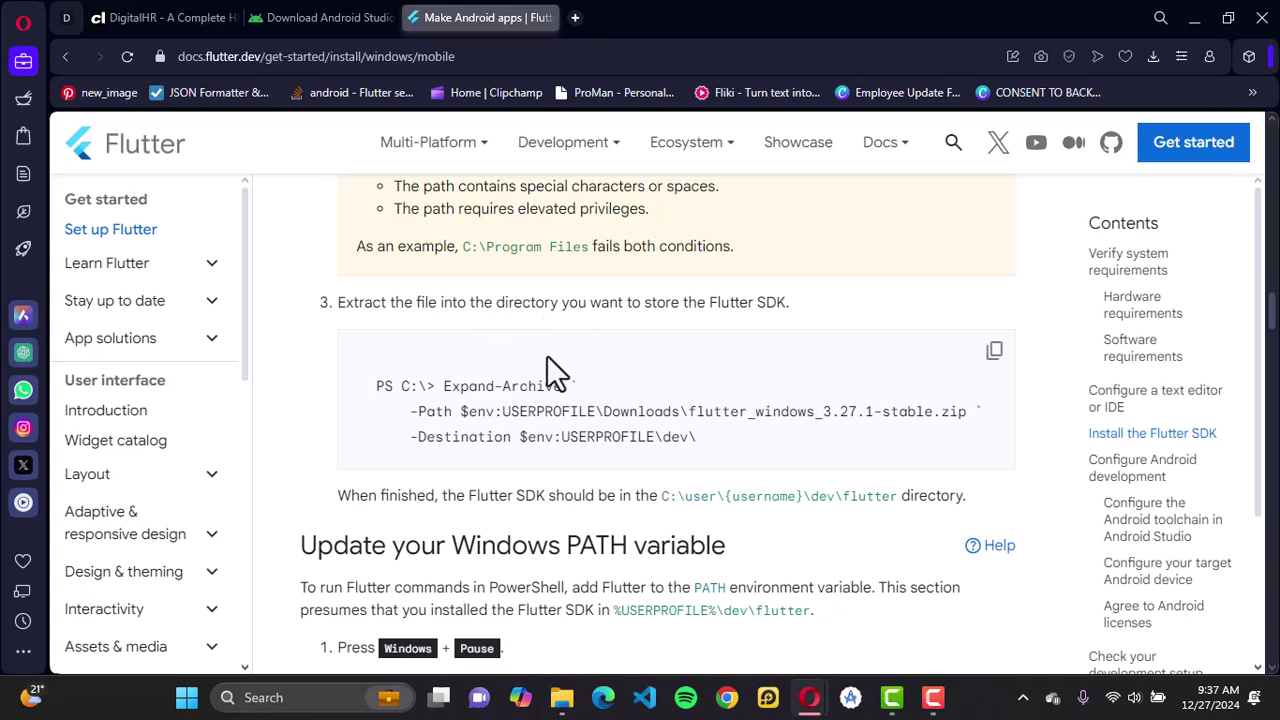
# - Read the instructions for updating the Windows PATH variable and glance at the Android toolchain configuration section
pyautogui.scroll(-2, 556, 357)
pyautogui.scroll(-1, 556, 357)
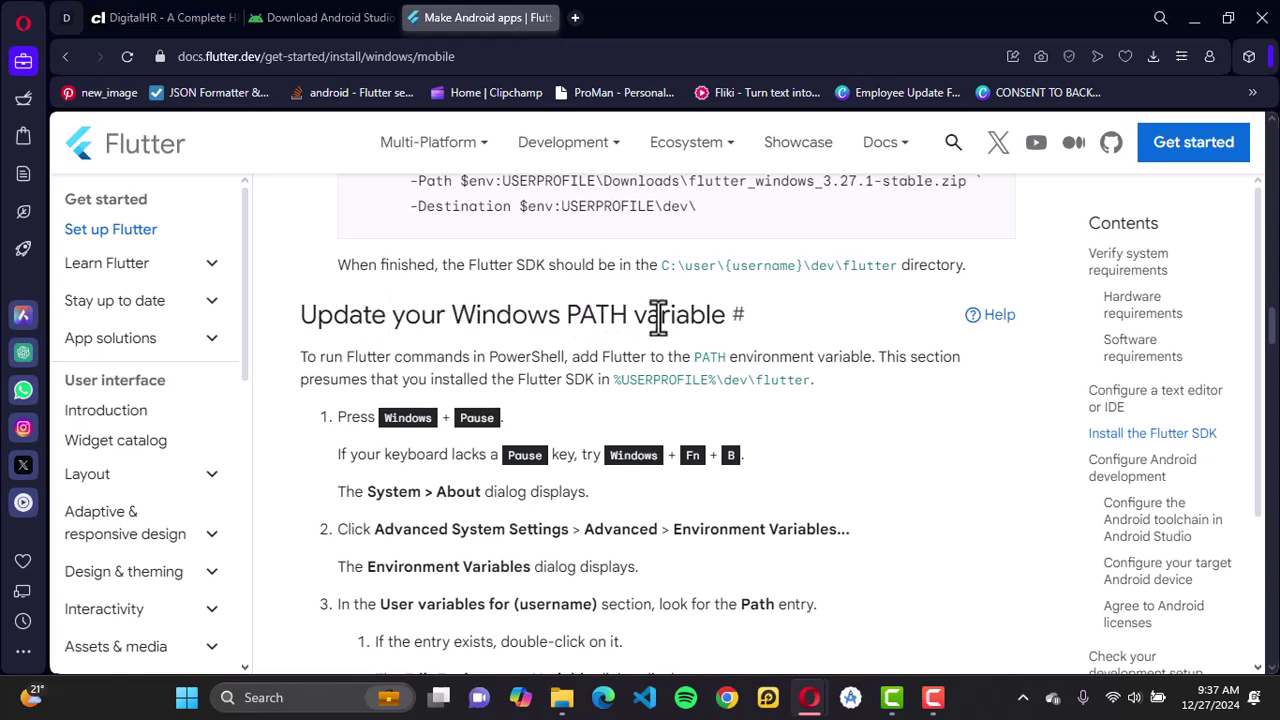
pyautogui.scroll(-1, 429, 366)
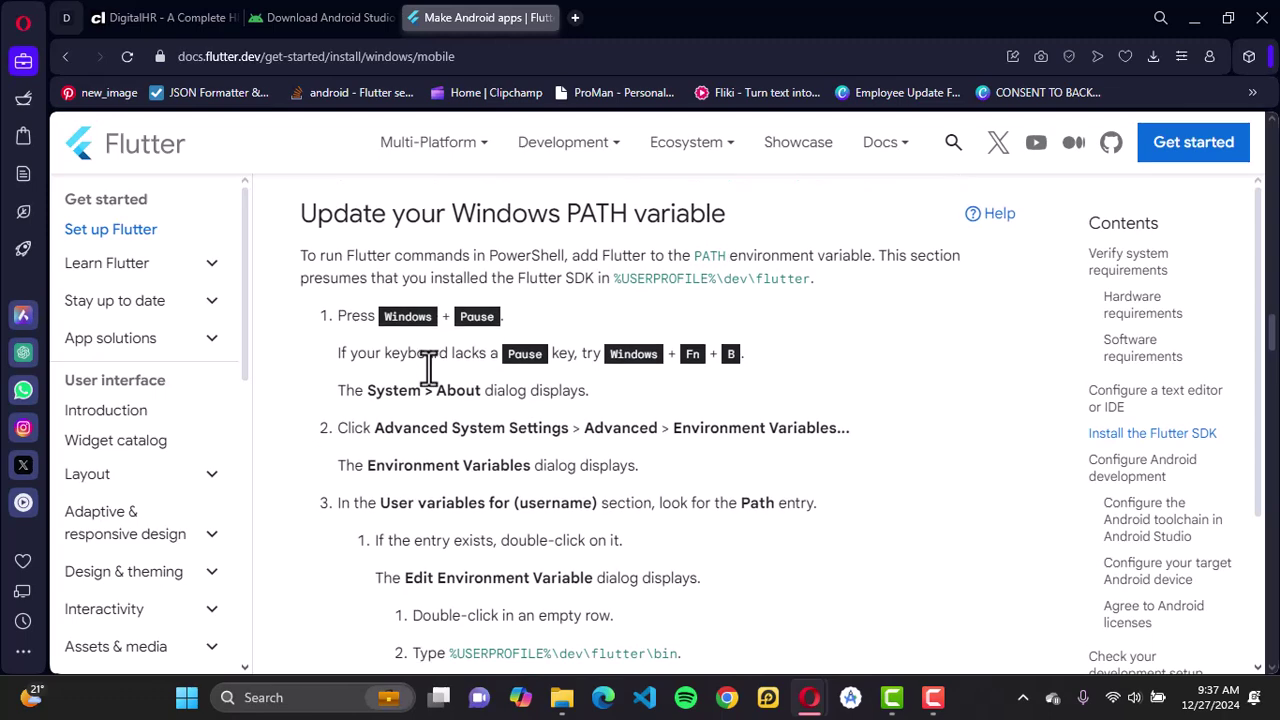
pyautogui.scroll(-3, 482, 397)
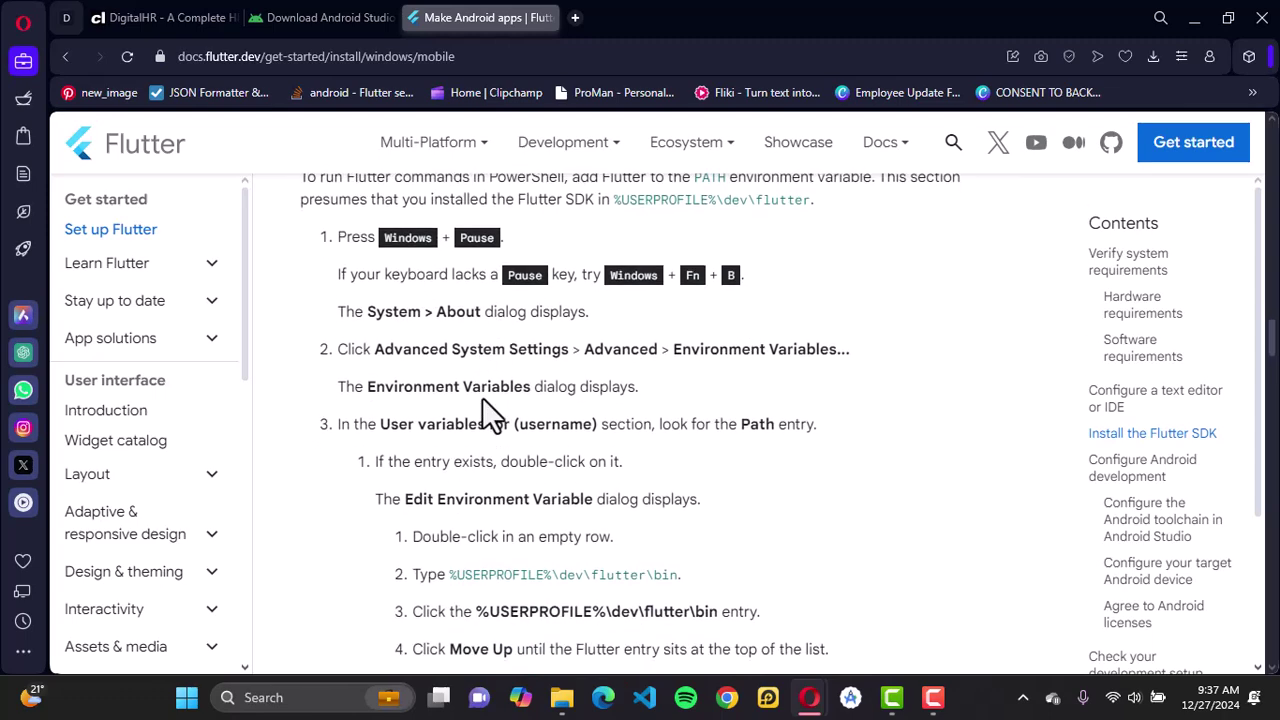
pyautogui.scroll(-5, 482, 397)
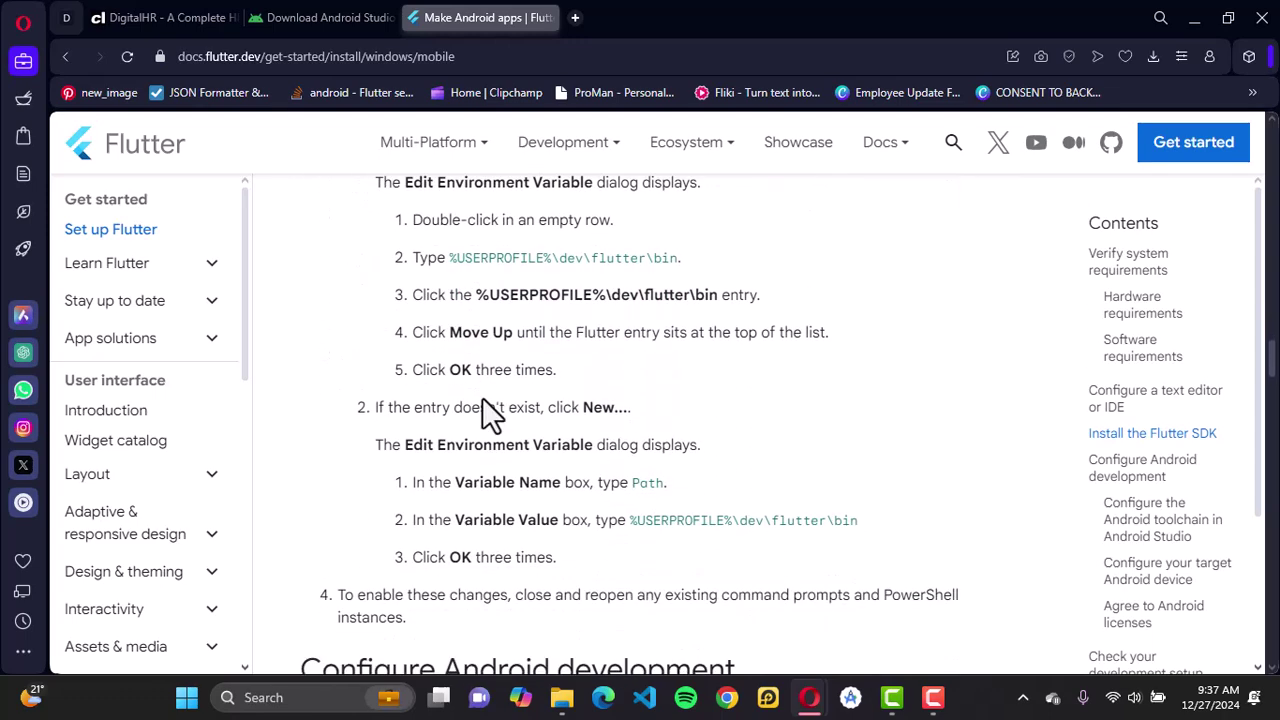
pyautogui.scroll(-1, 482, 397)
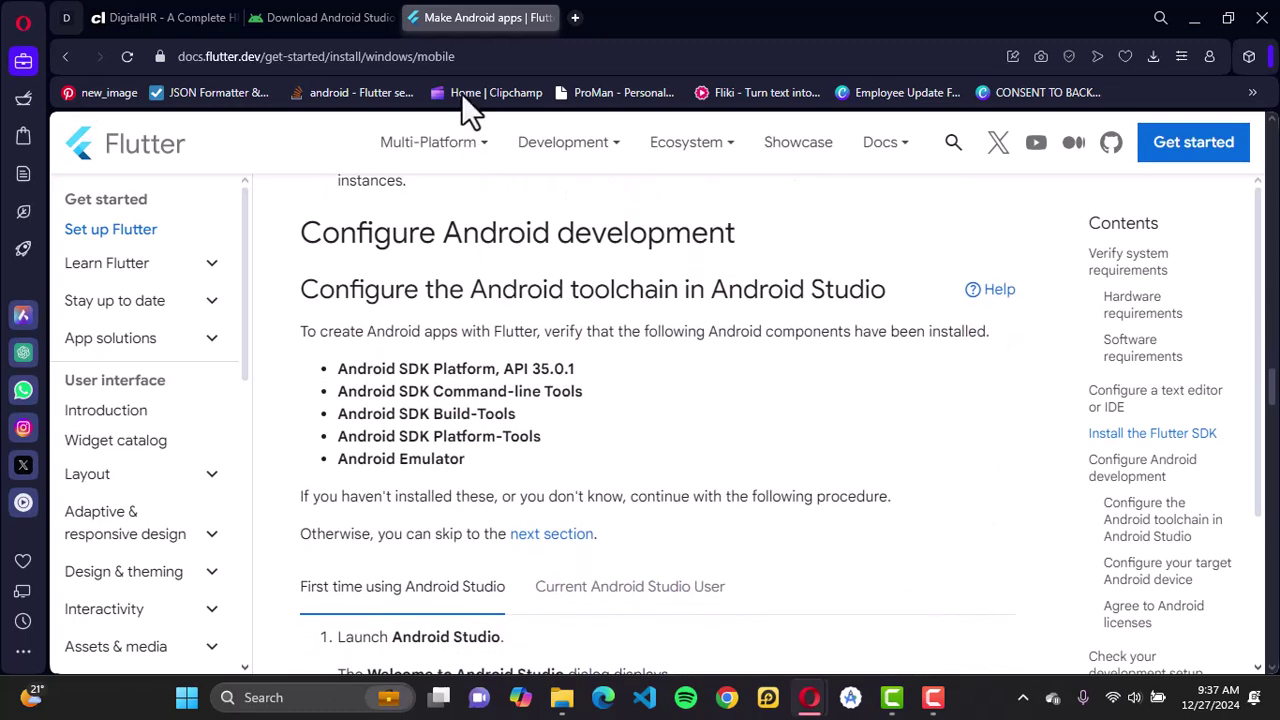
pyautogui.scroll(5, 482, 397)
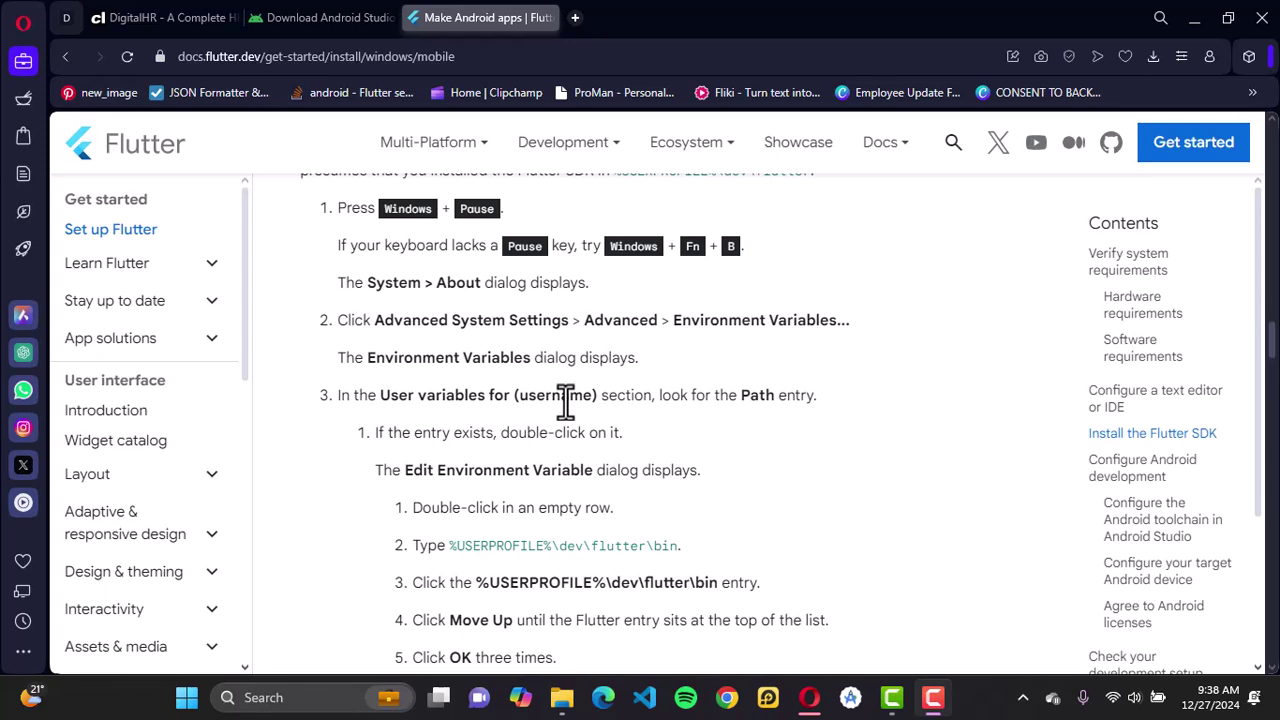
pyautogui.scroll(-1, 799, 408)
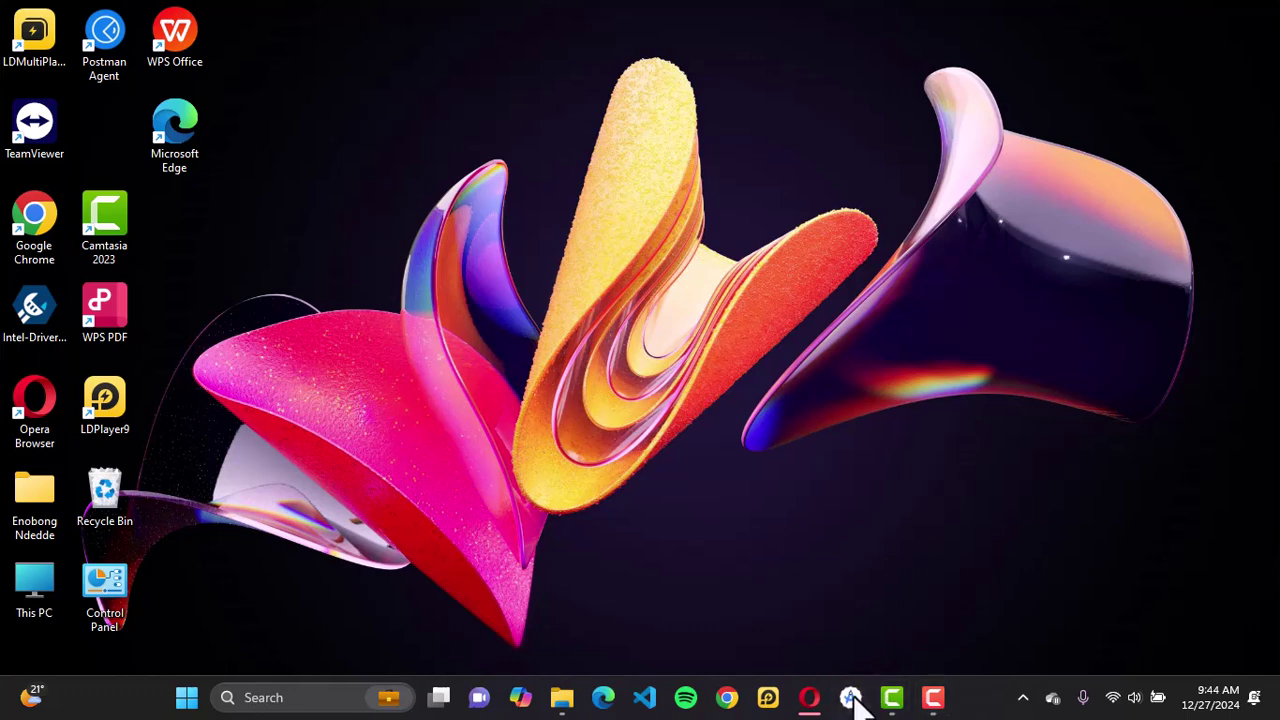
# - Launch Android Studio, start opening an existing project and collapse the Documents folder tree in the file chooser
pyautogui.click(851, 698)
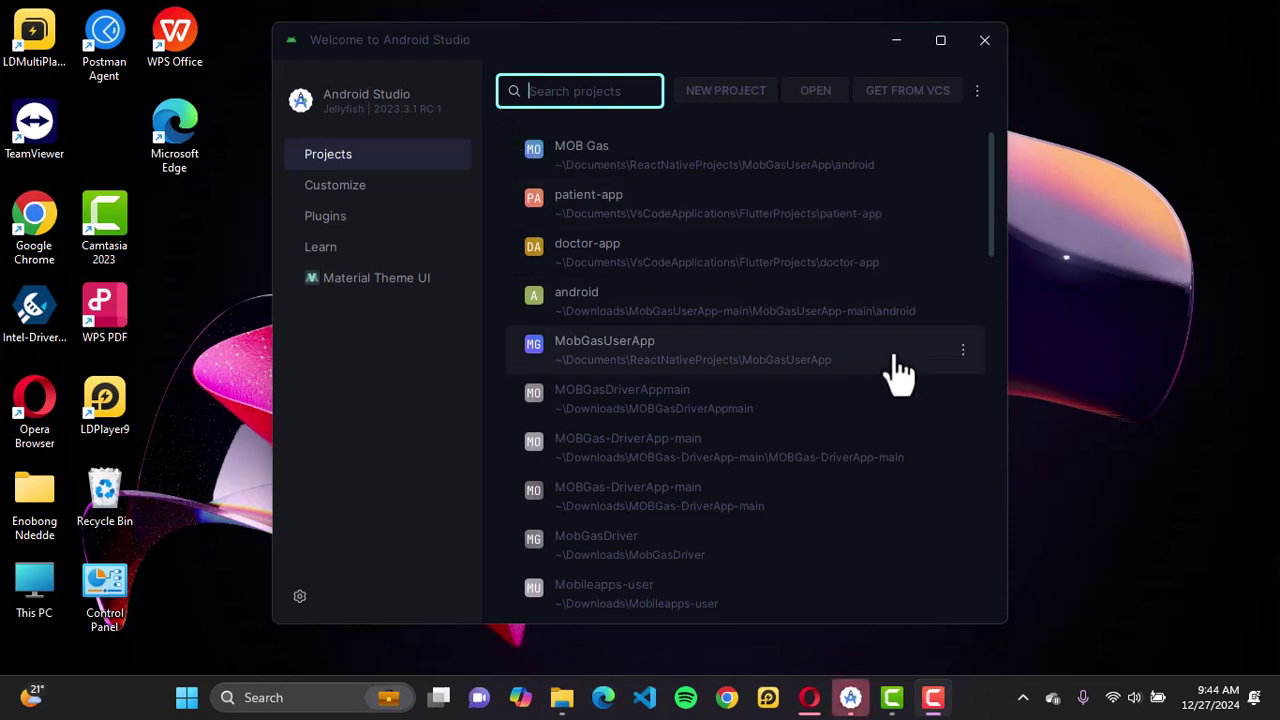
pyautogui.click(815, 91)
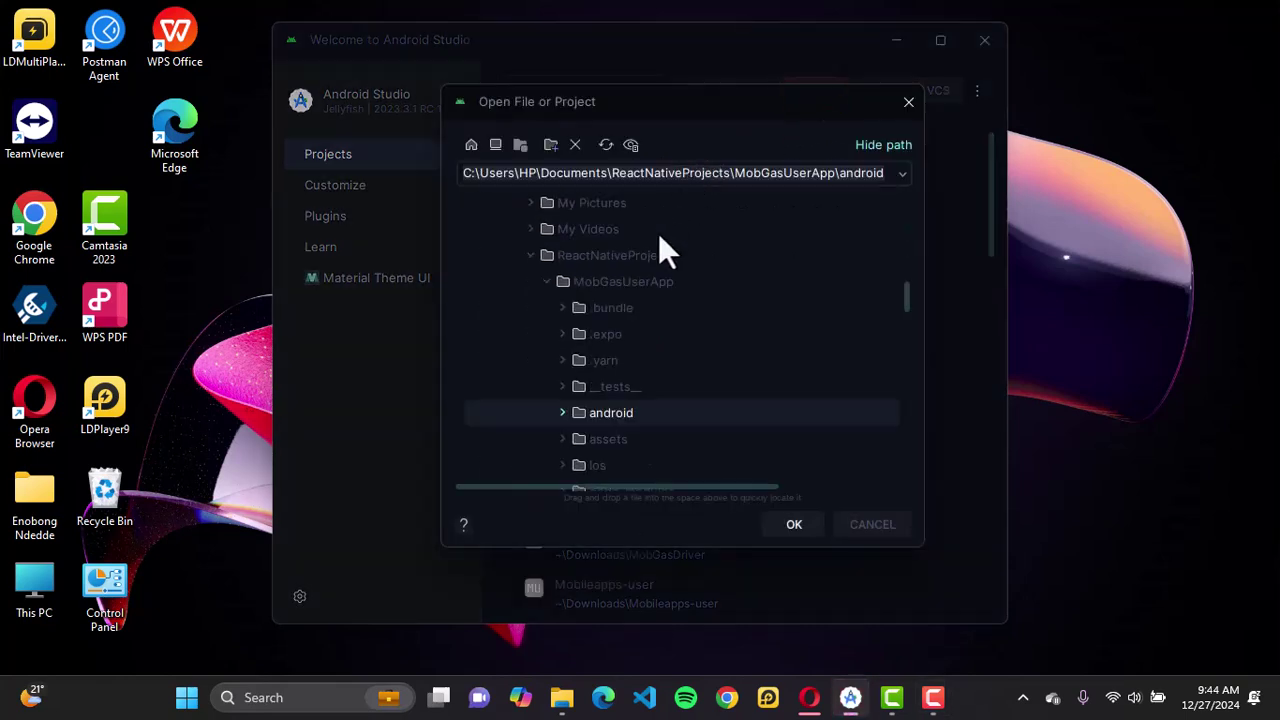
pyautogui.click(546, 281)
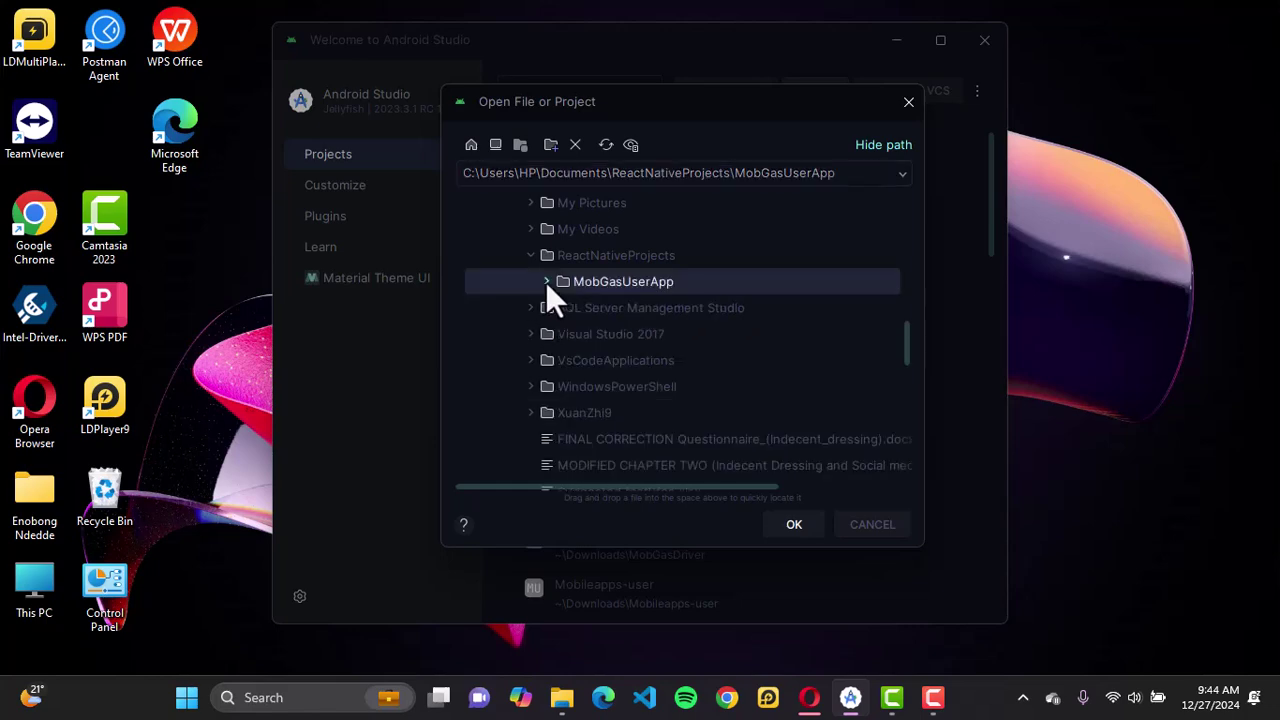
pyautogui.click(531, 256)
pyautogui.scroll(5, 540, 260)
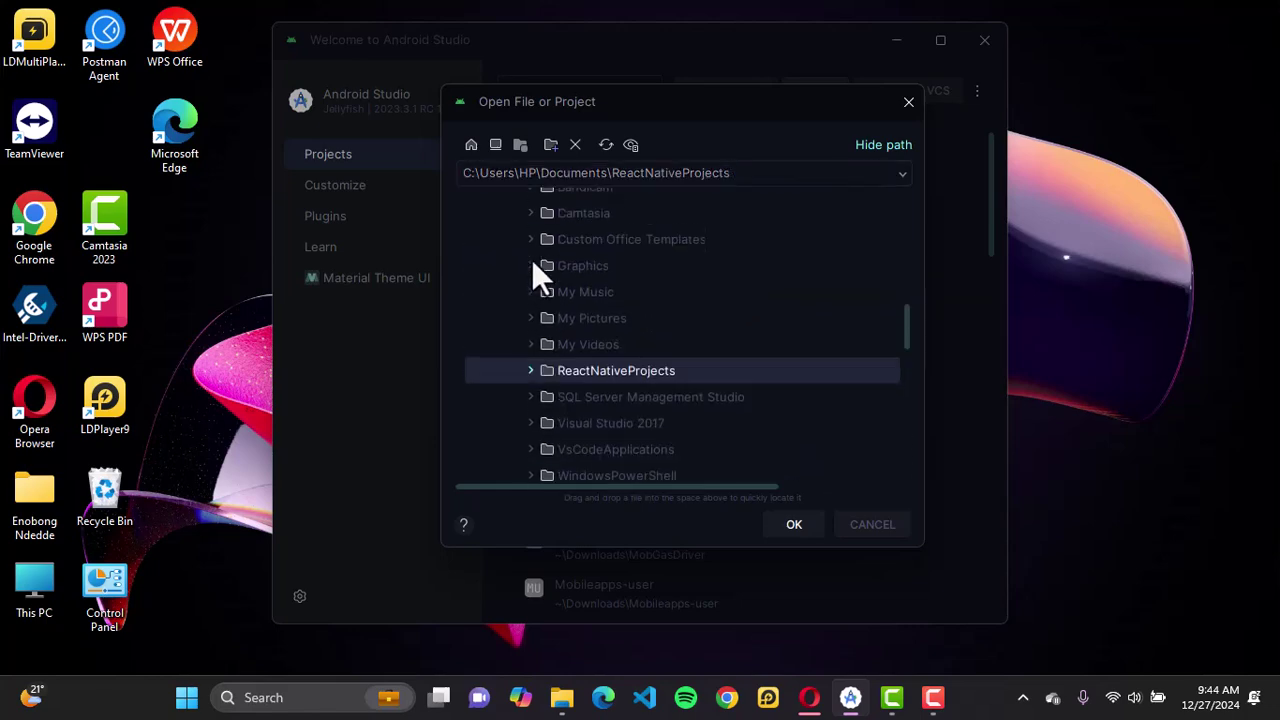
pyautogui.scroll(-1, 519, 360)
pyautogui.click(515, 305)
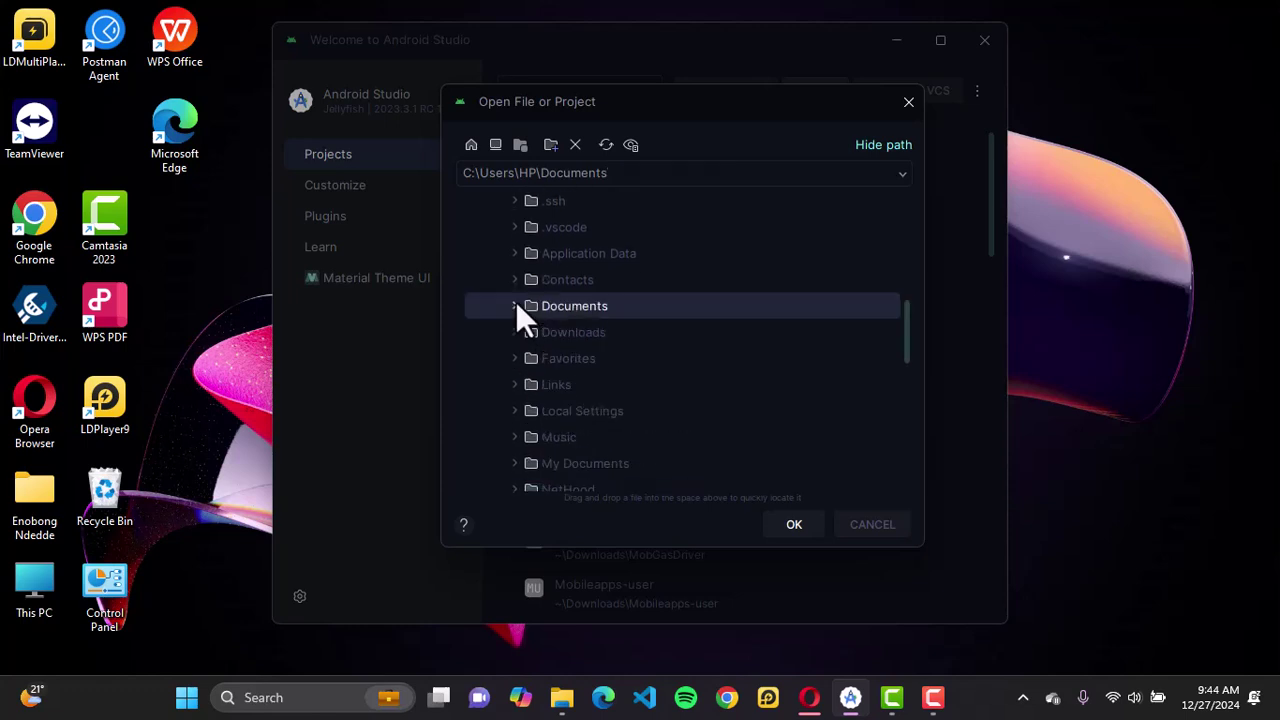
# - Expand Downloads, digitalhr-29oct2024, the codecanyon folder and Digital HR Flutter in the file chooser to check the contents of digital-hr-flutter
pyautogui.scroll(-1, 530, 203)
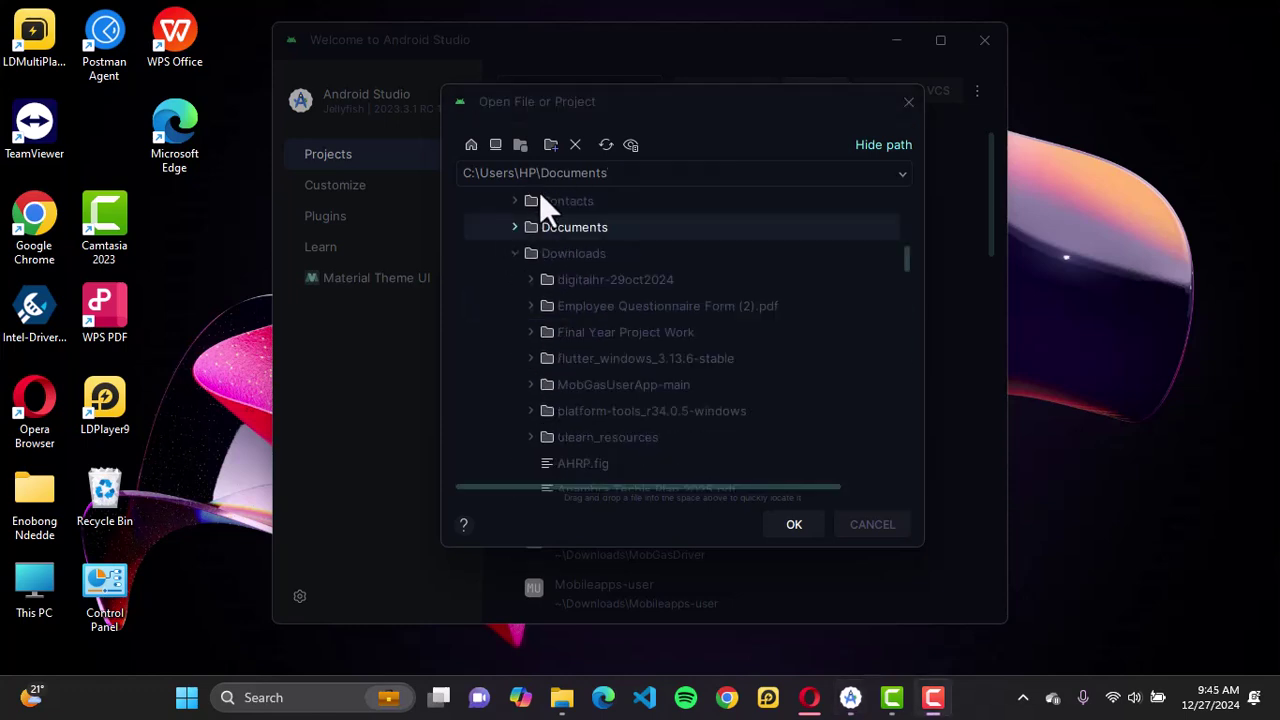
pyautogui.click(530, 281)
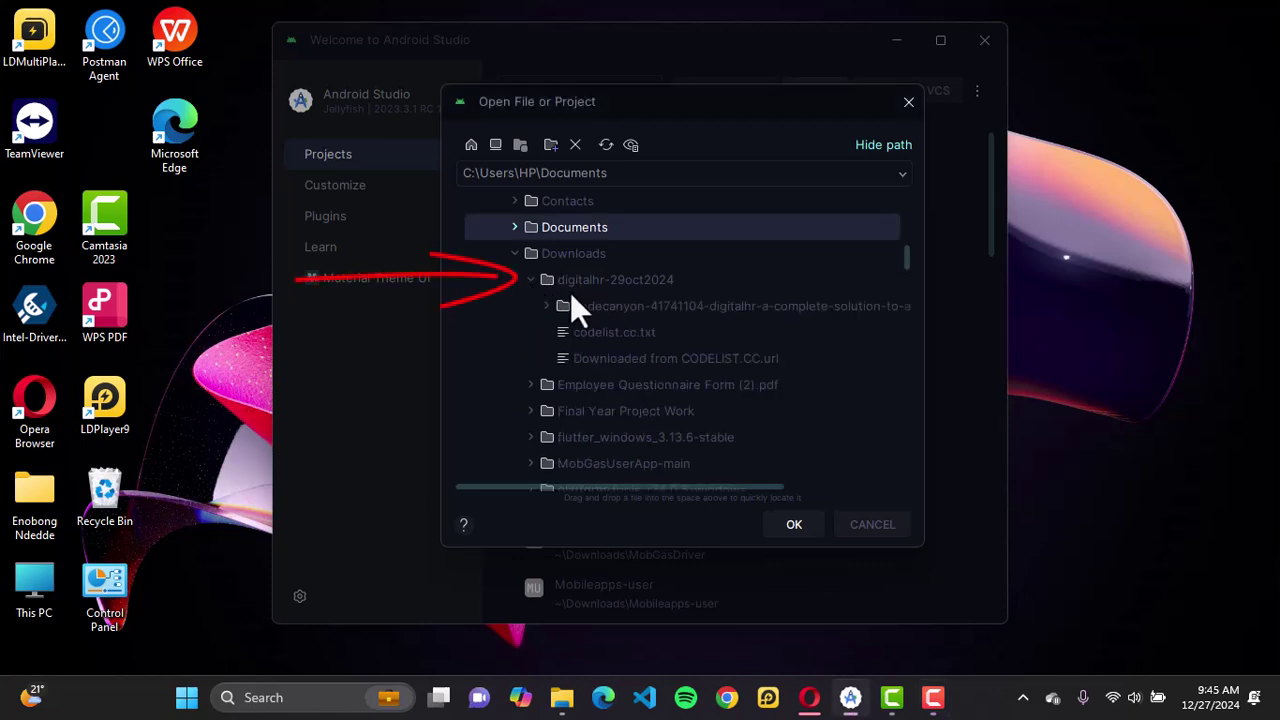
pyautogui.click(548, 305)
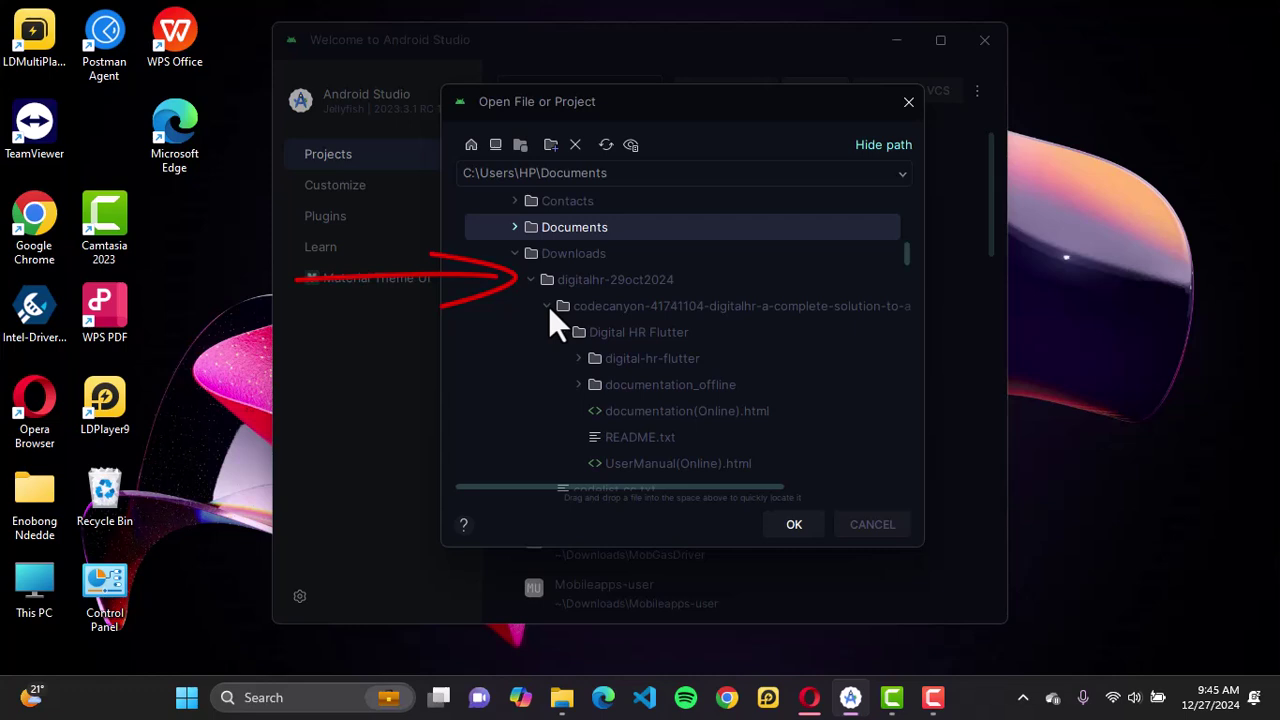
pyautogui.scroll(-1, 619, 343)
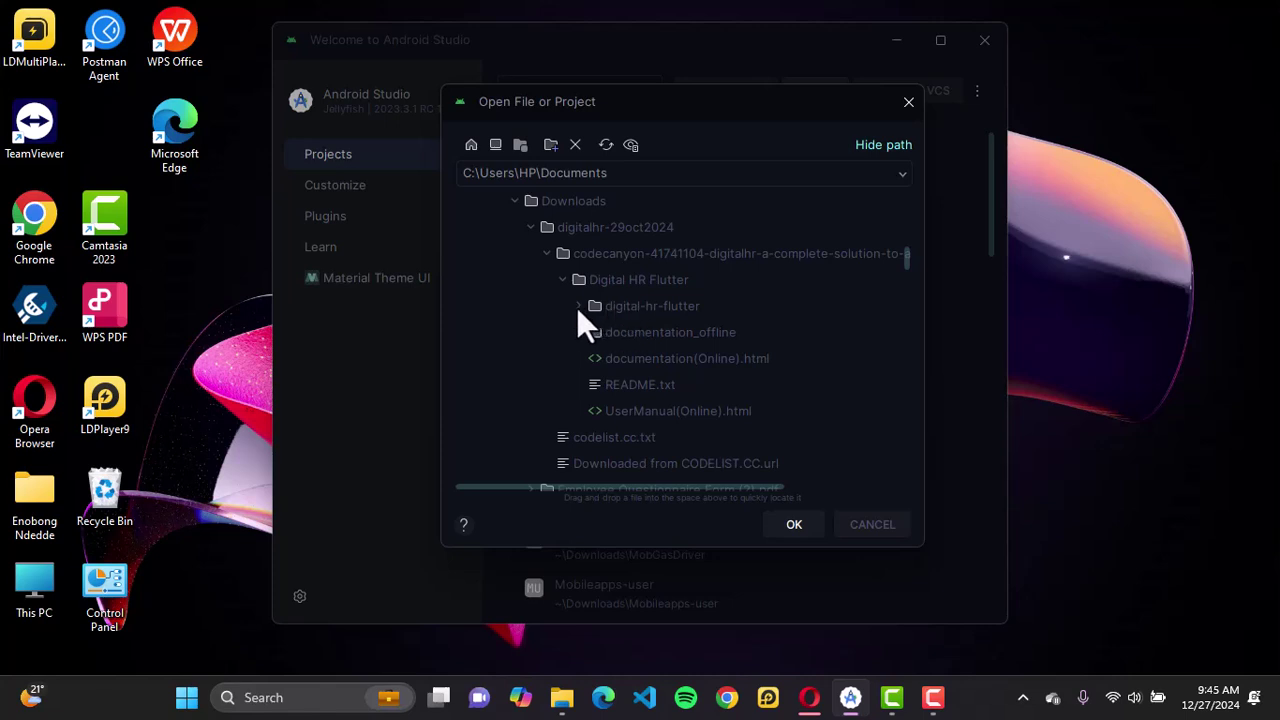
pyautogui.click(578, 306)
pyautogui.scroll(-1, 628, 330)
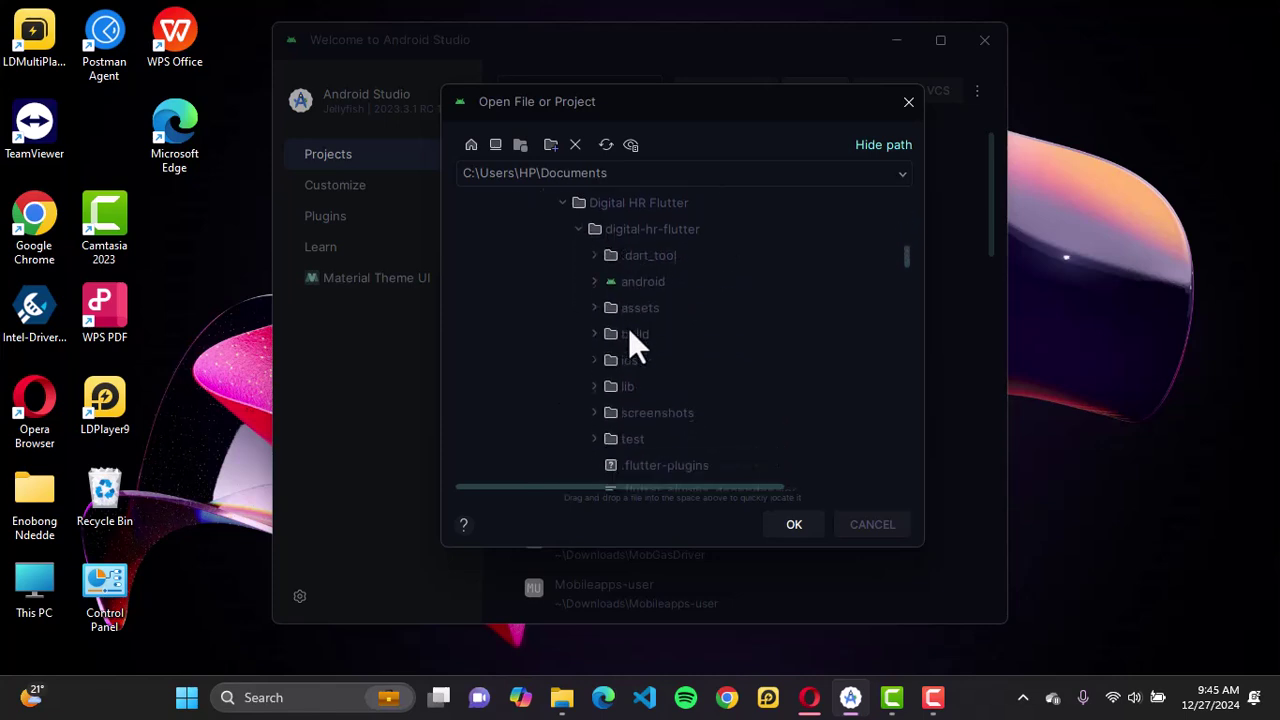
pyautogui.scroll(-1, 630, 335)
pyautogui.scroll(3, 630, 329)
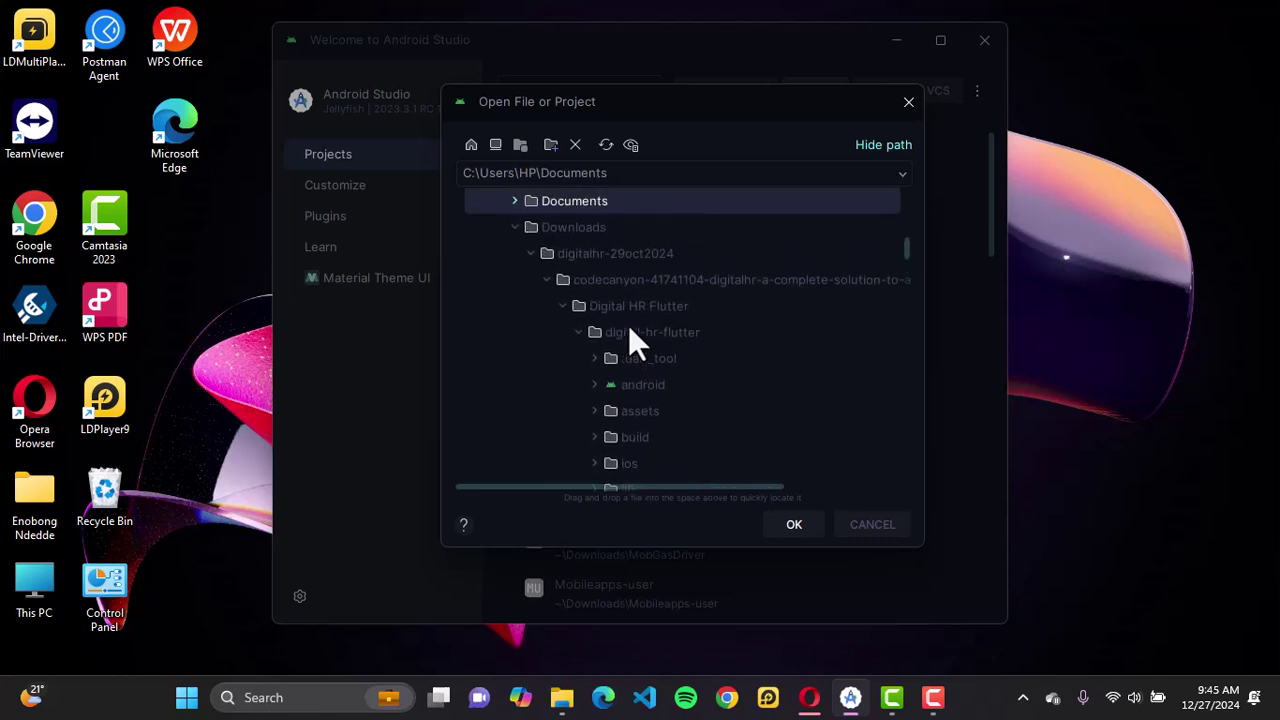
# - Open the digital-hr-flutter folder as a project and maximize the project window
pyautogui.click(657, 336)
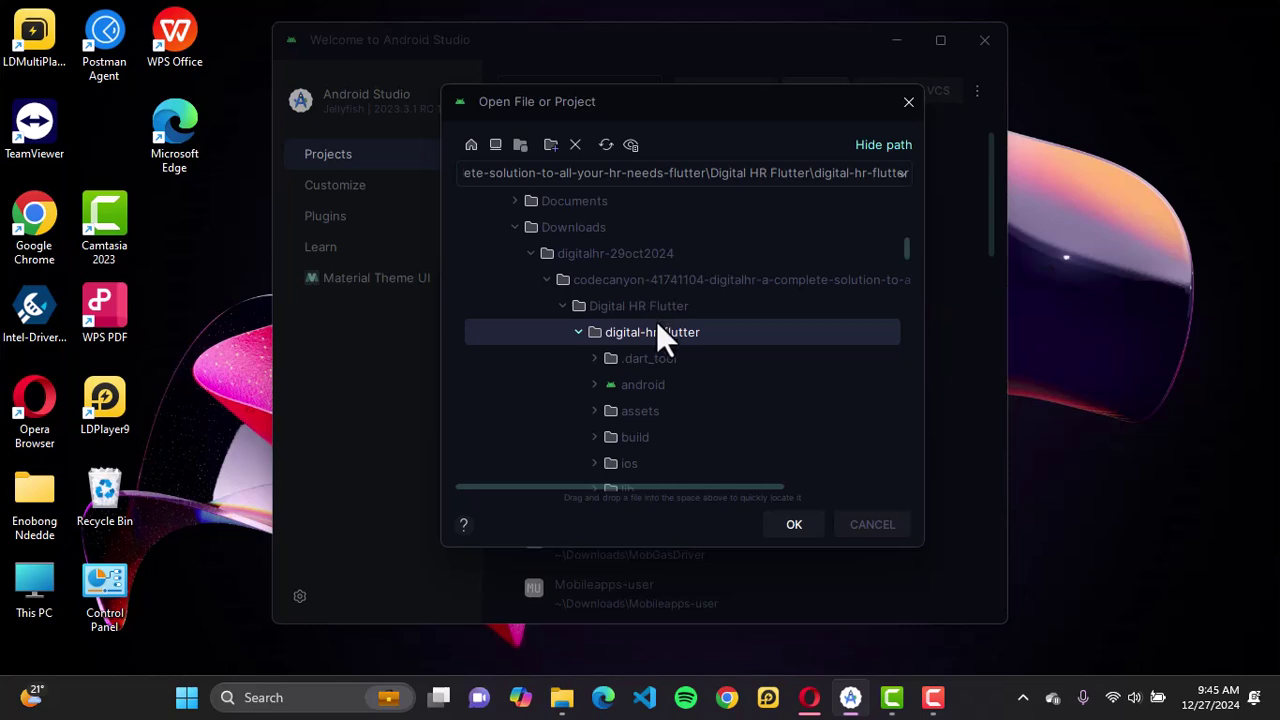
pyautogui.click(795, 521)
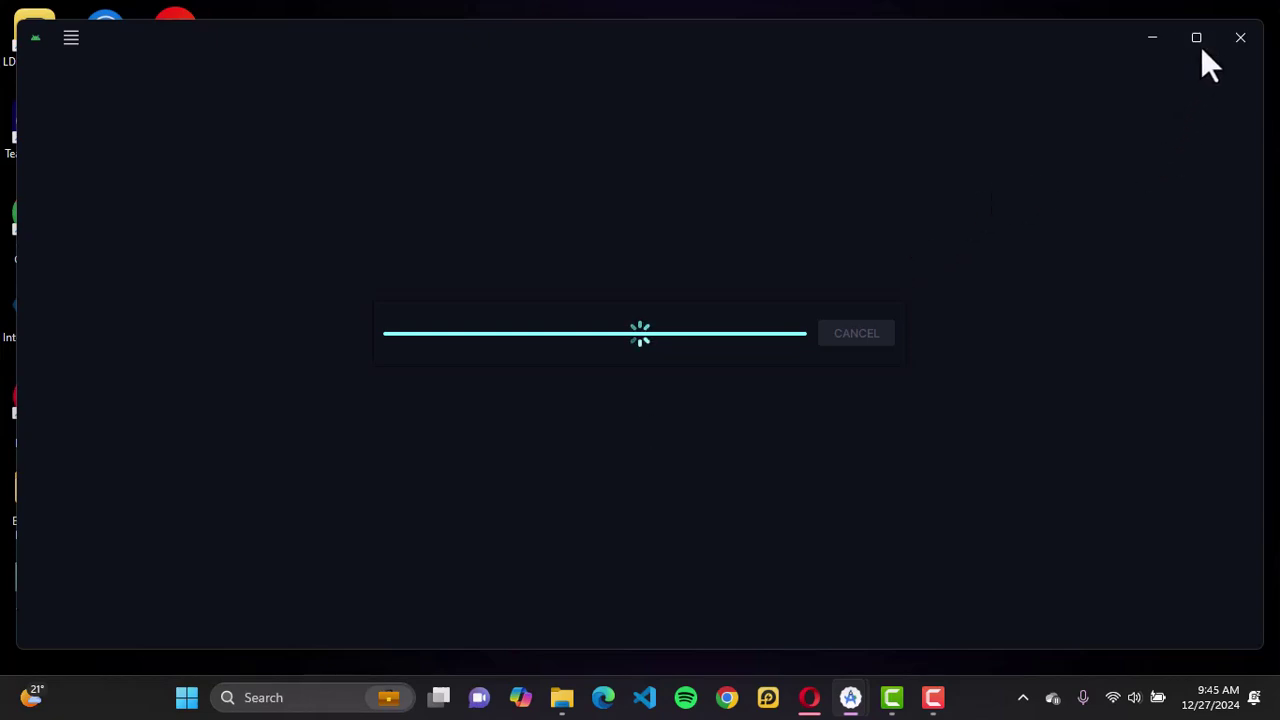
pyautogui.moveTo(1200, 45)
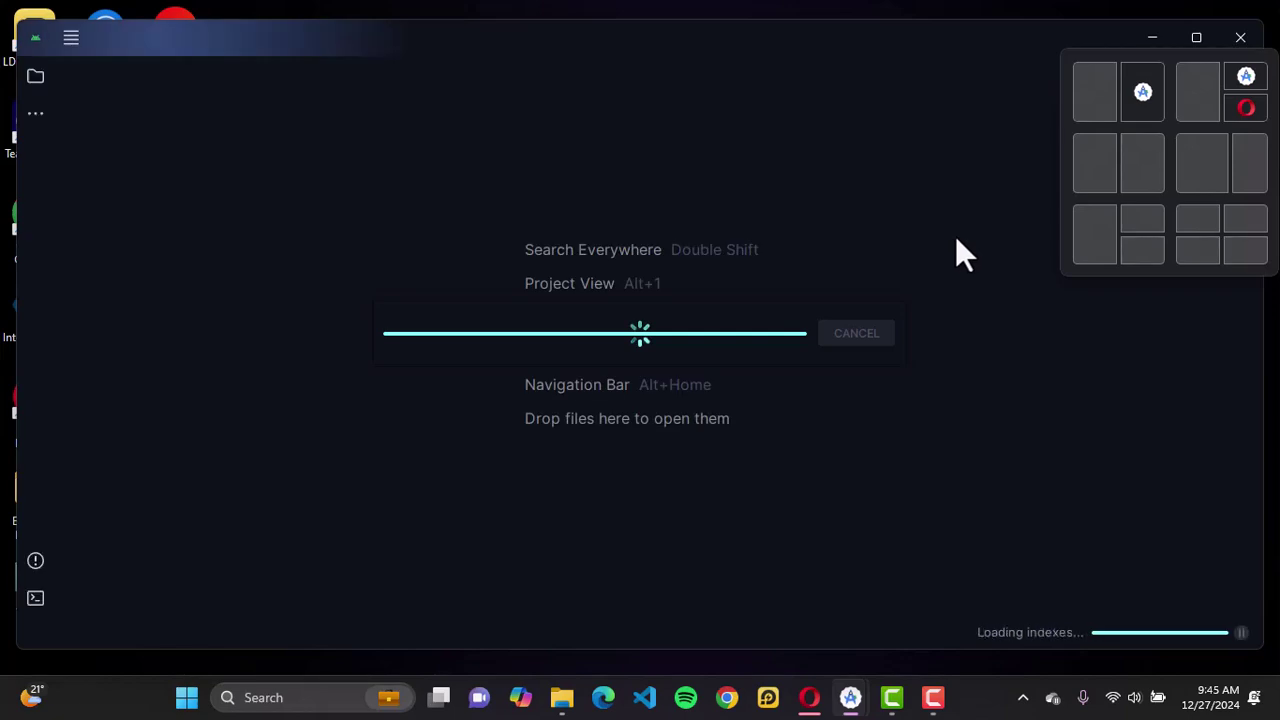
pyautogui.click(1196, 41)
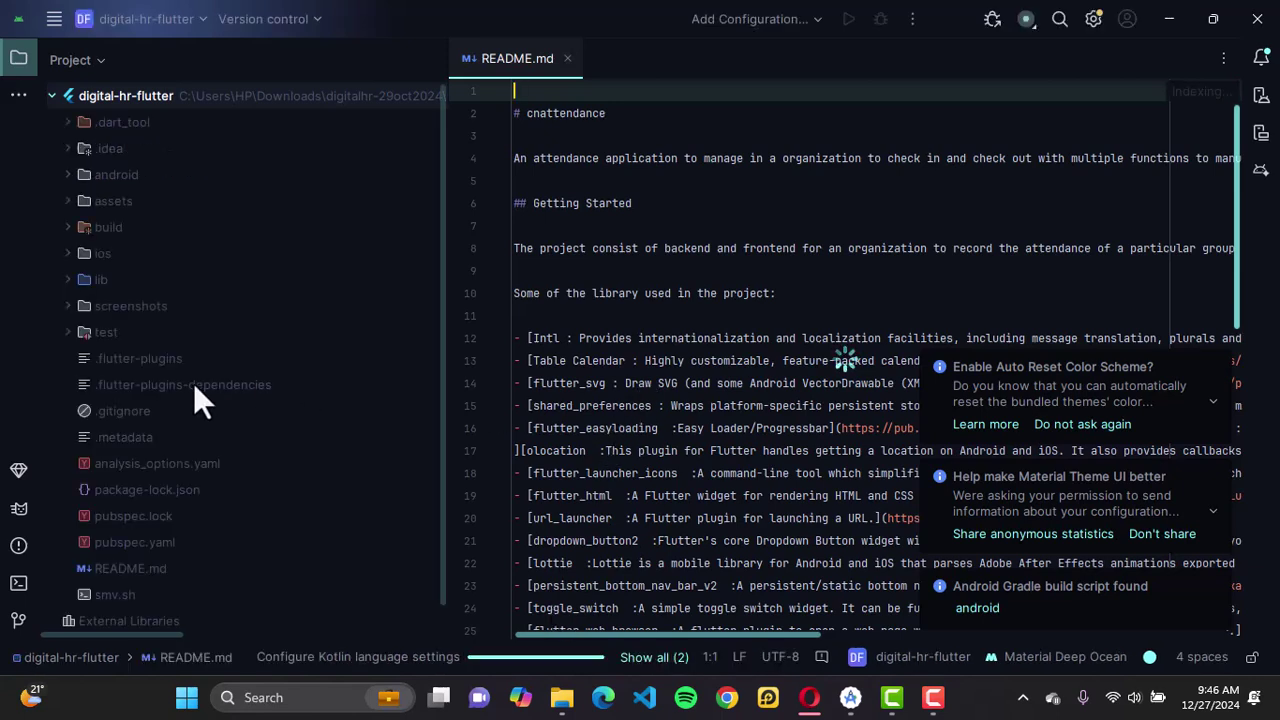
# - Look through the digital-hr-flutter project tree and the README.md library and screenshot lists while the project loads
pyautogui.scroll(-1, 195, 385)
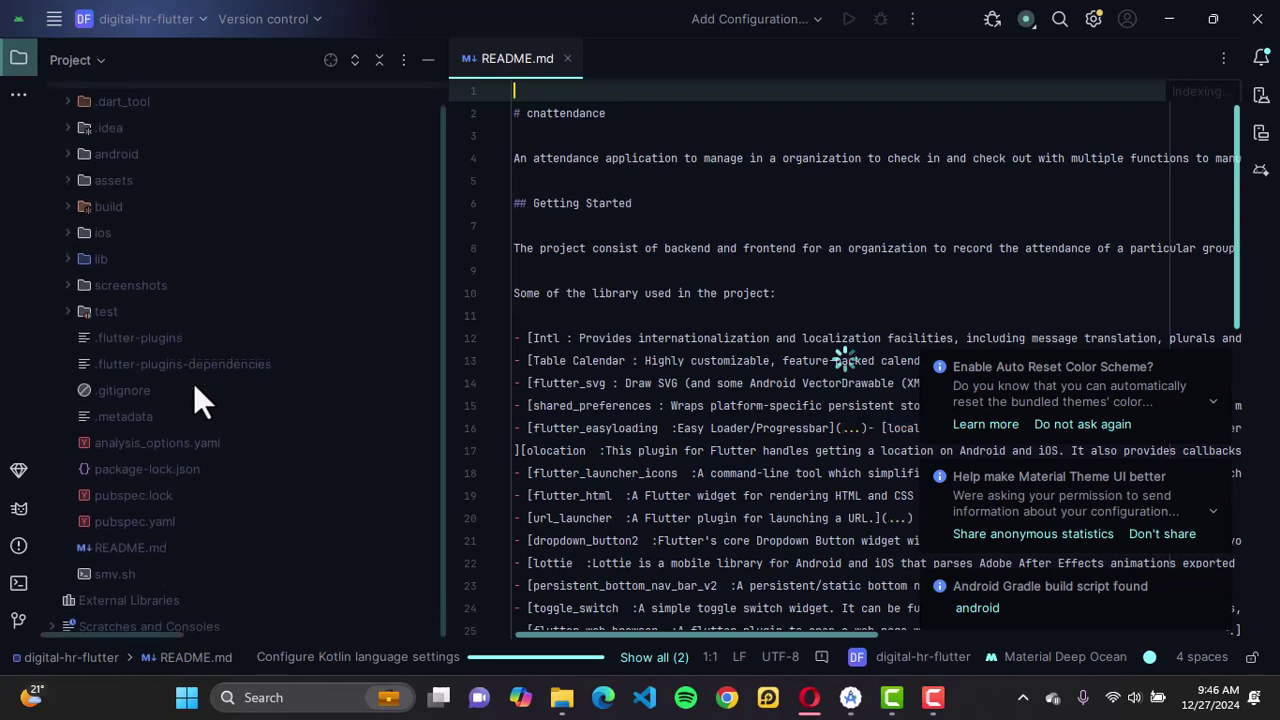
pyautogui.scroll(1, 195, 385)
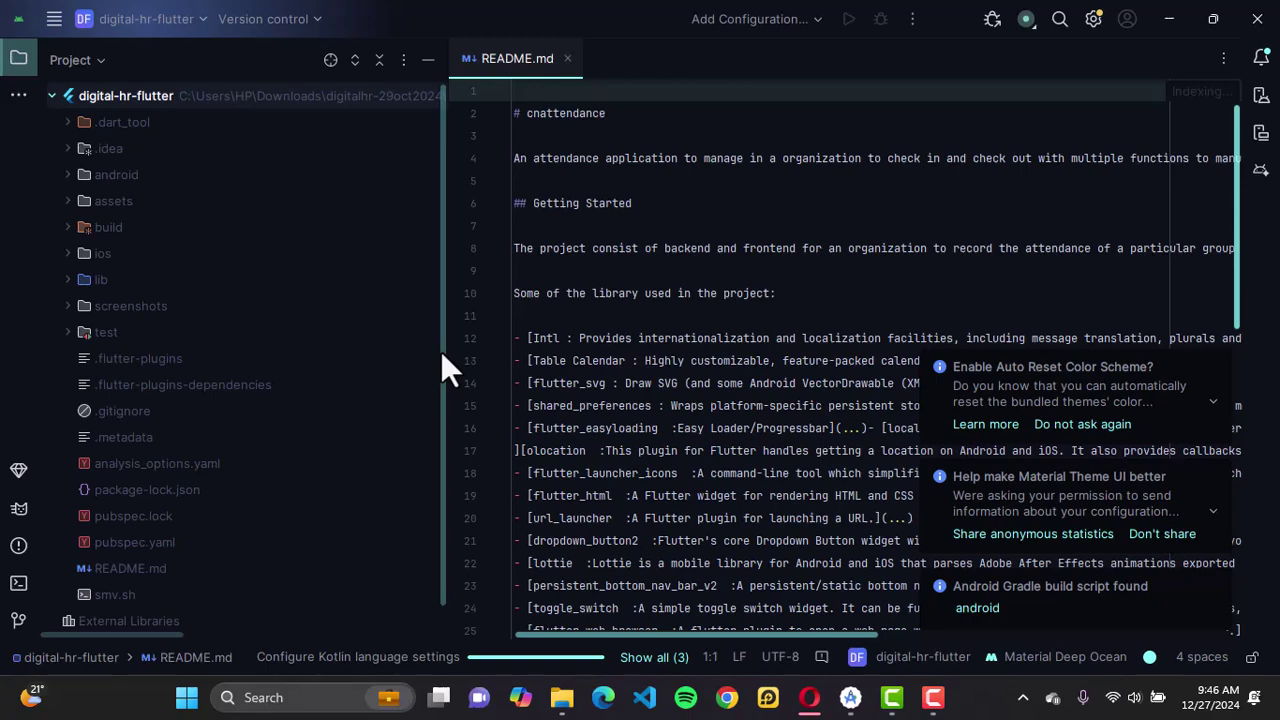
pyautogui.click(731, 360)
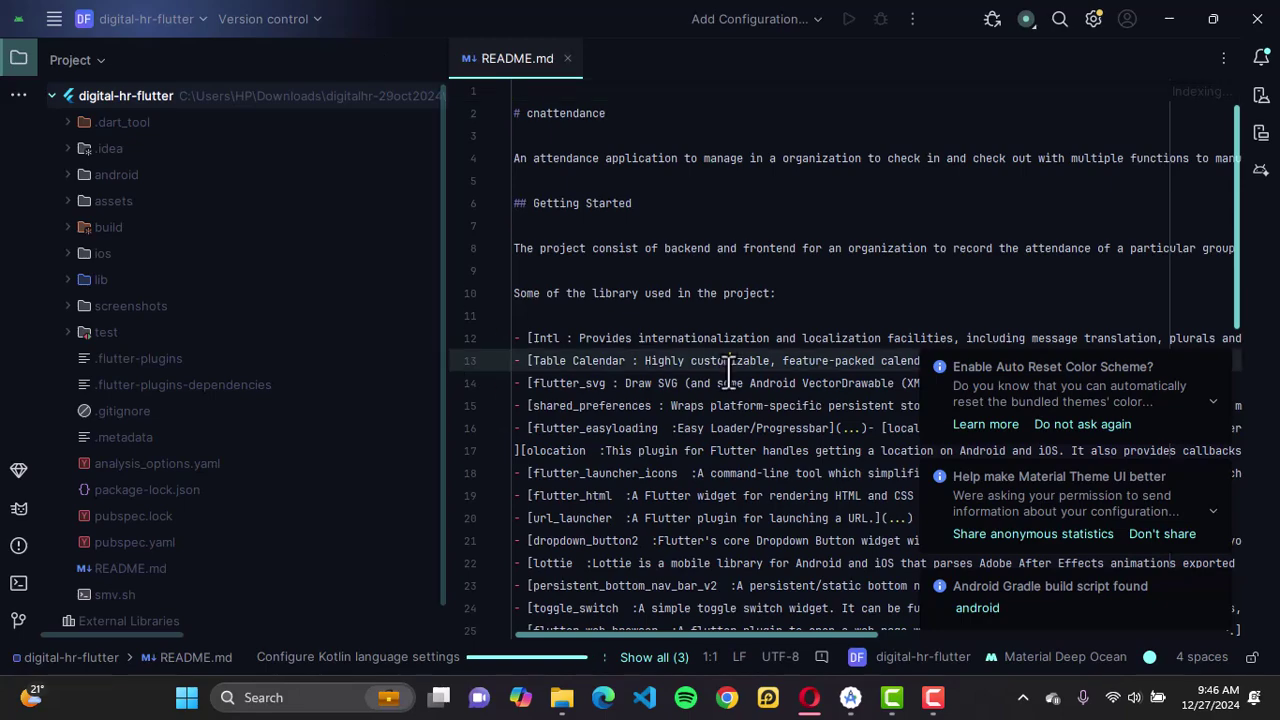
pyautogui.scroll(-3, 728, 370)
pyautogui.scroll(-5, 731, 370)
pyautogui.scroll(7, 730, 370)
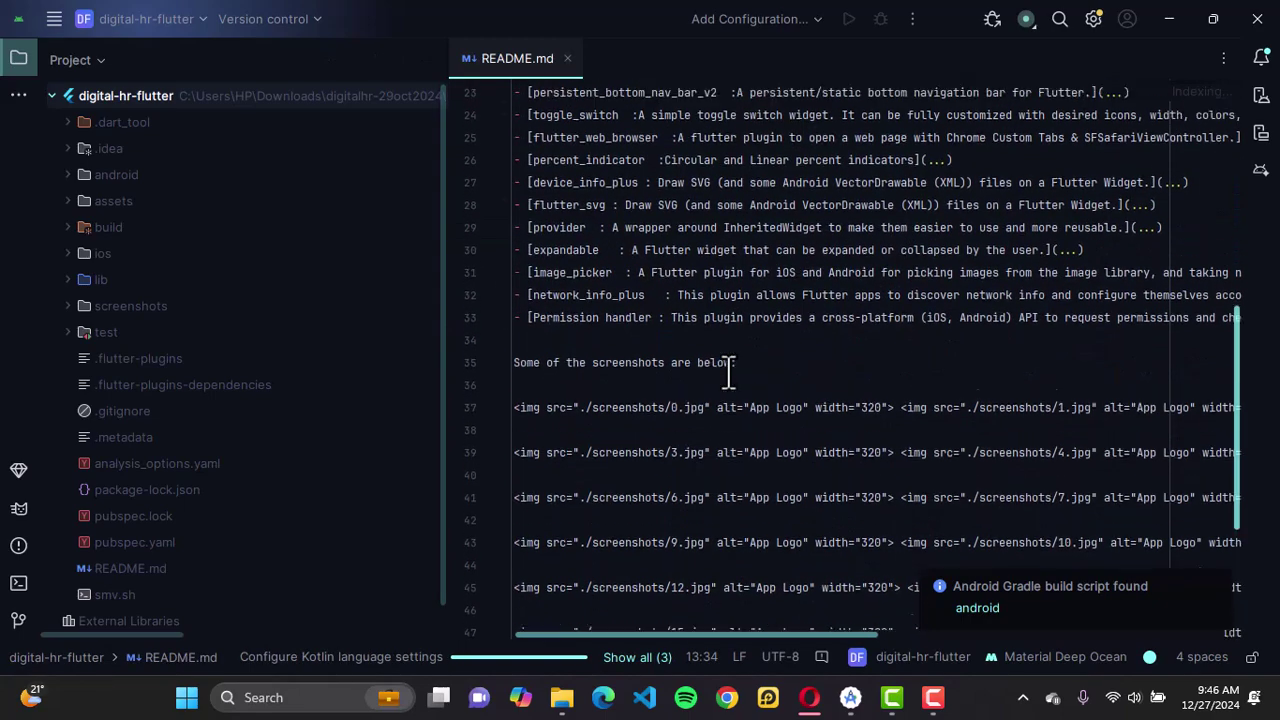
pyautogui.scroll(1, 731, 370)
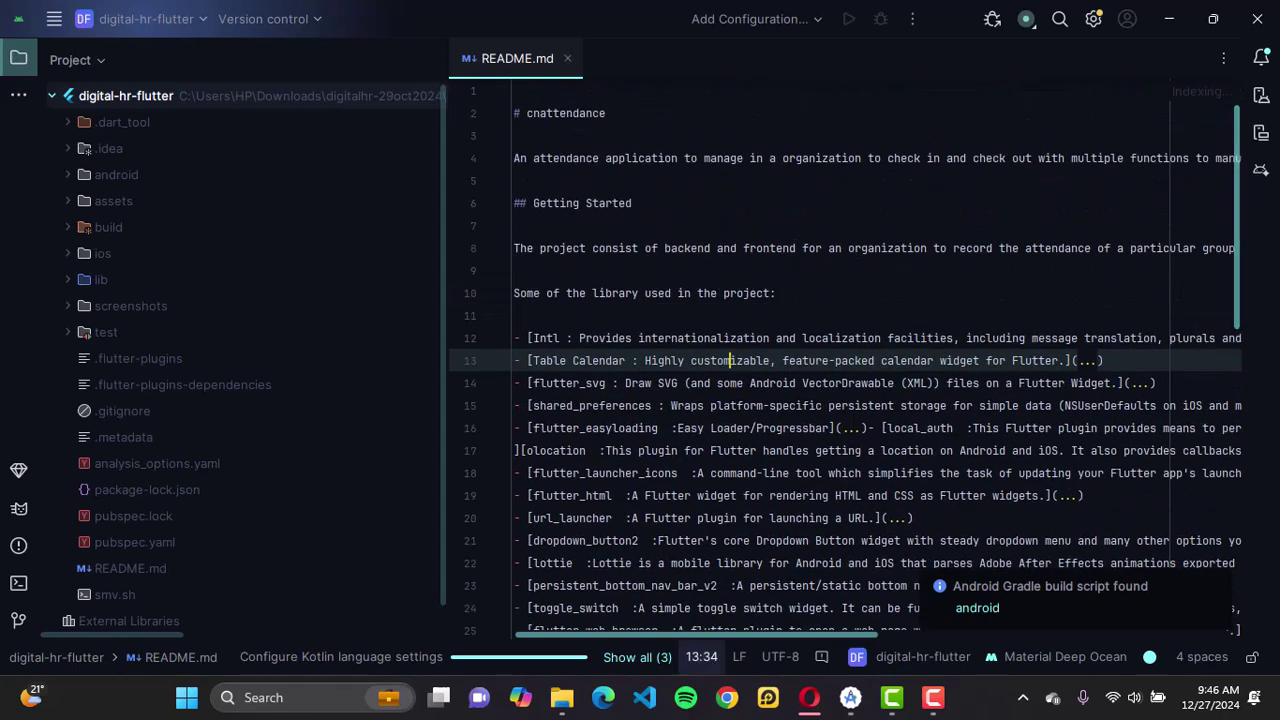
pyautogui.click(866, 473)
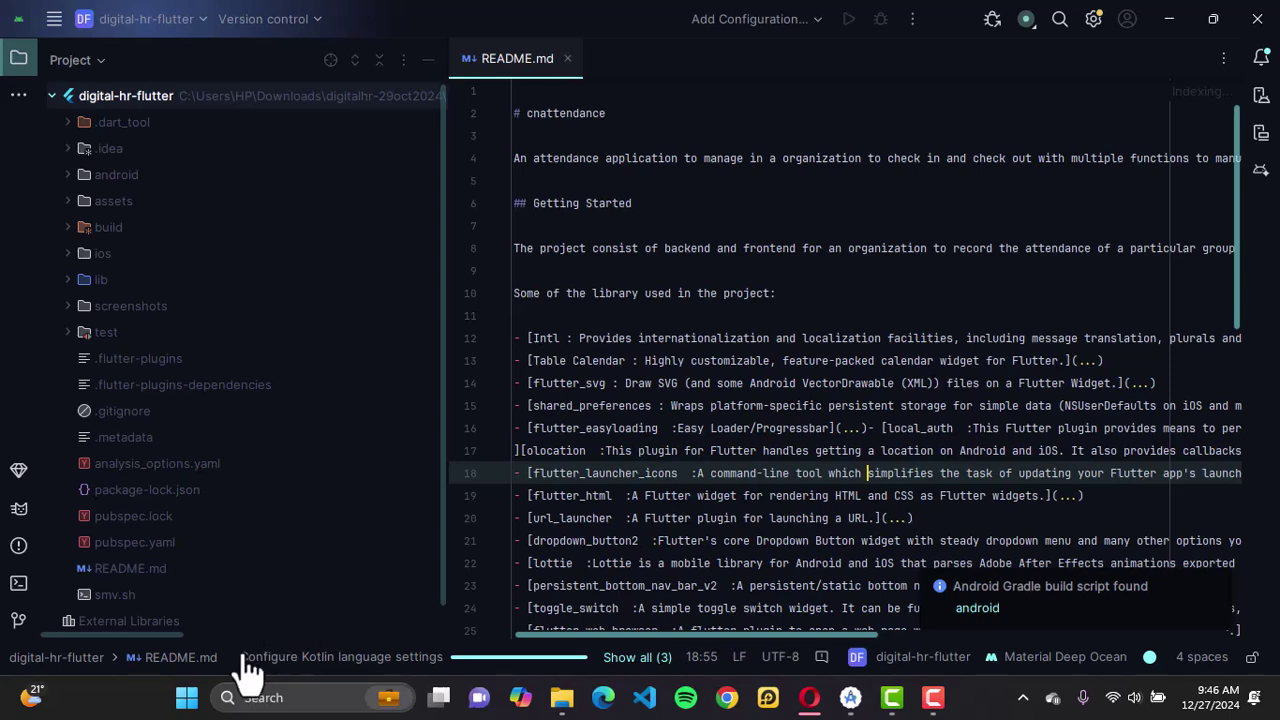
pyautogui.click(598, 268)
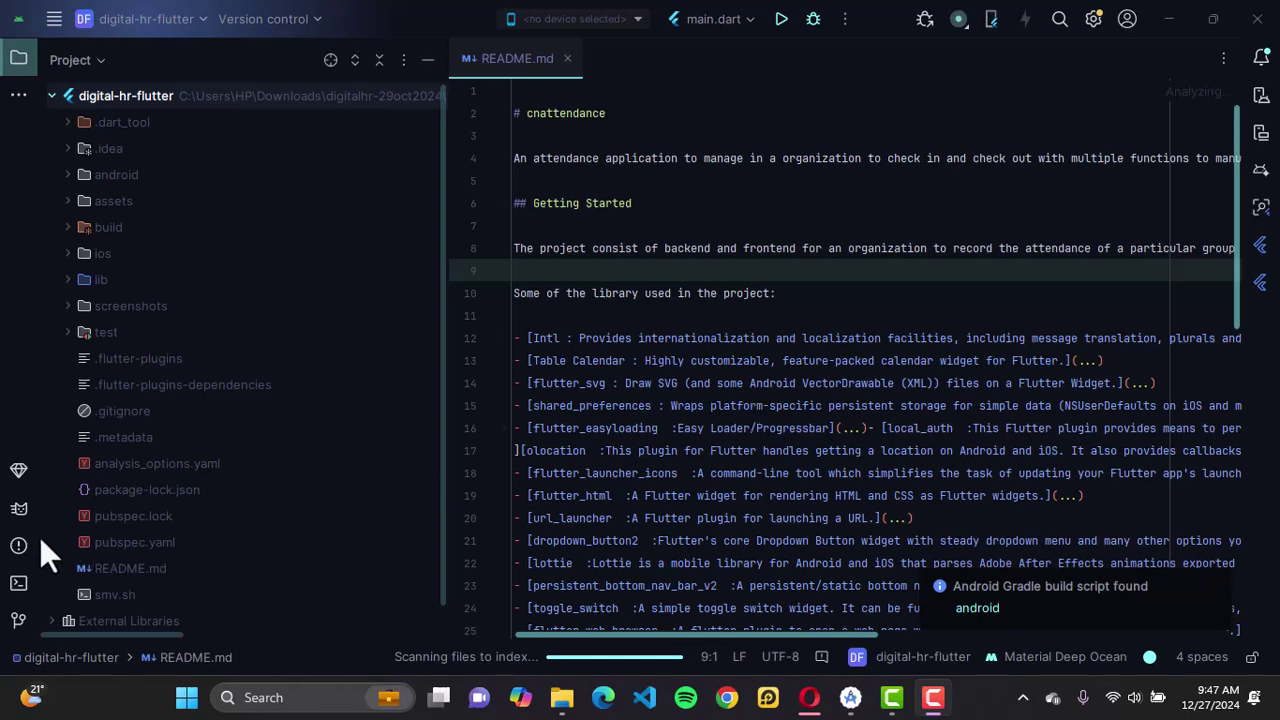
# - Open the project's terminal and run flutter clean, checking the project files while it works
pyautogui.click(18, 510)
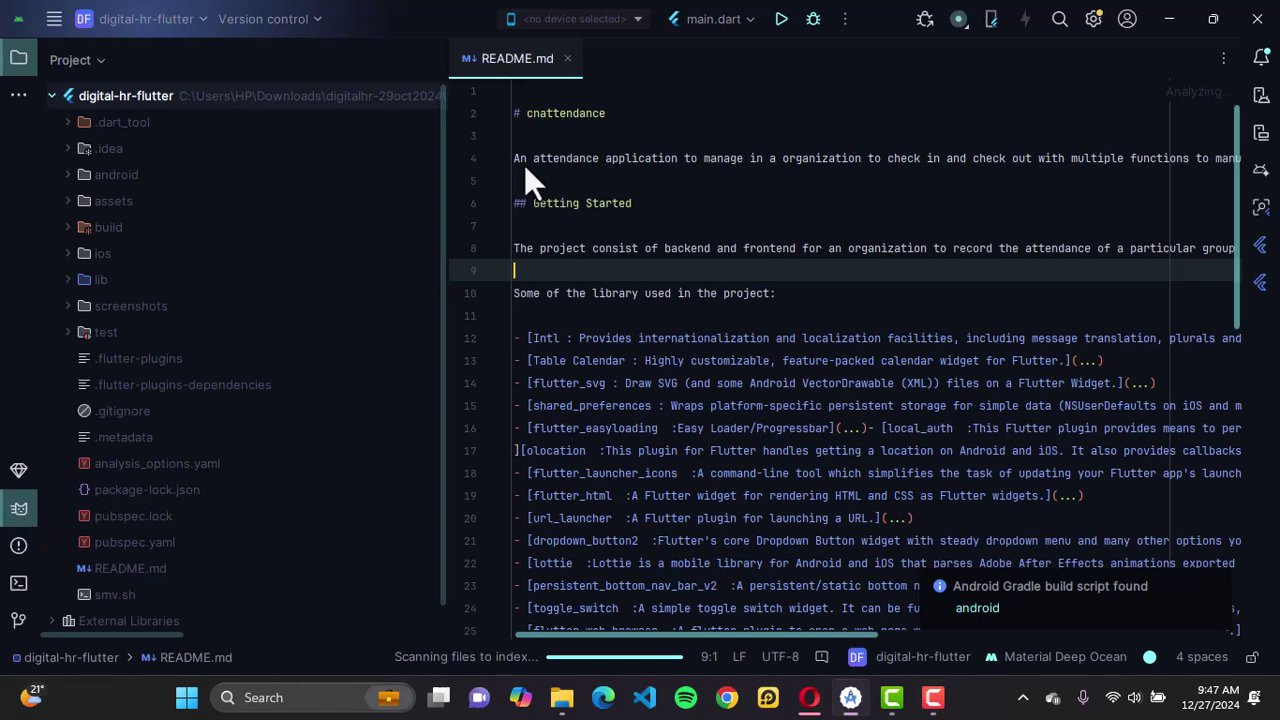
pyautogui.click(18, 583)
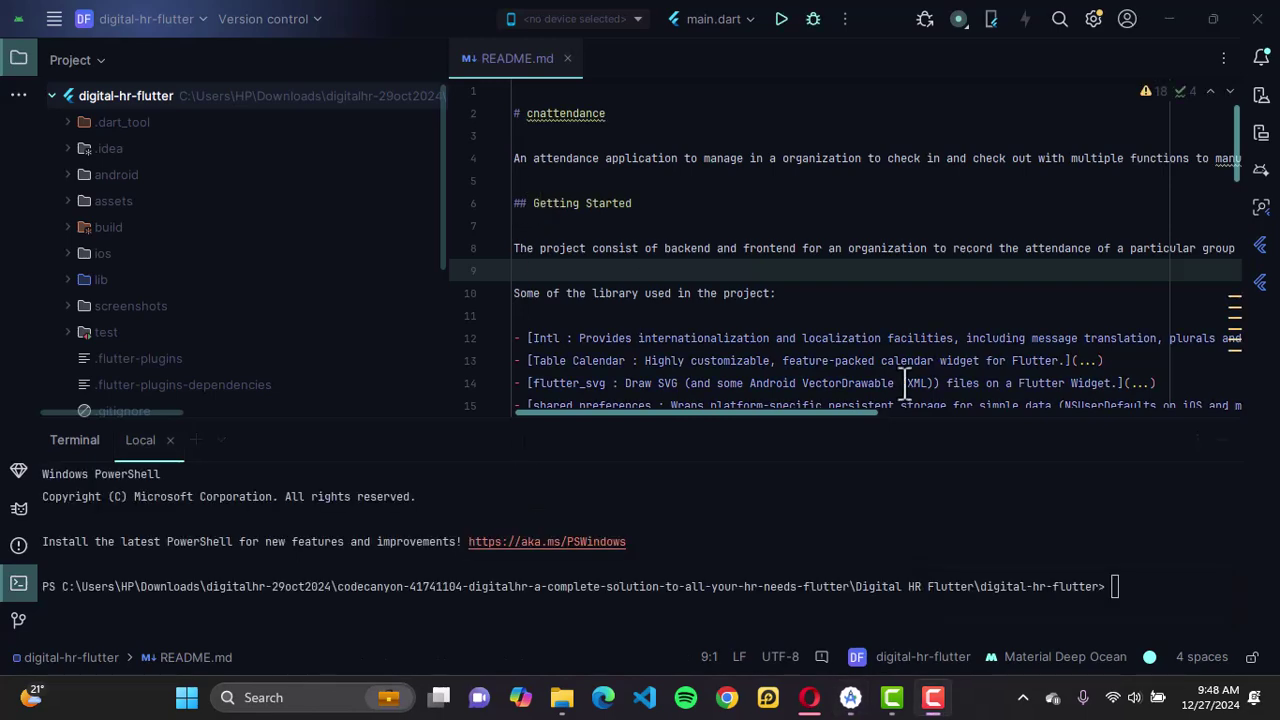
pyautogui.click(1128, 585)
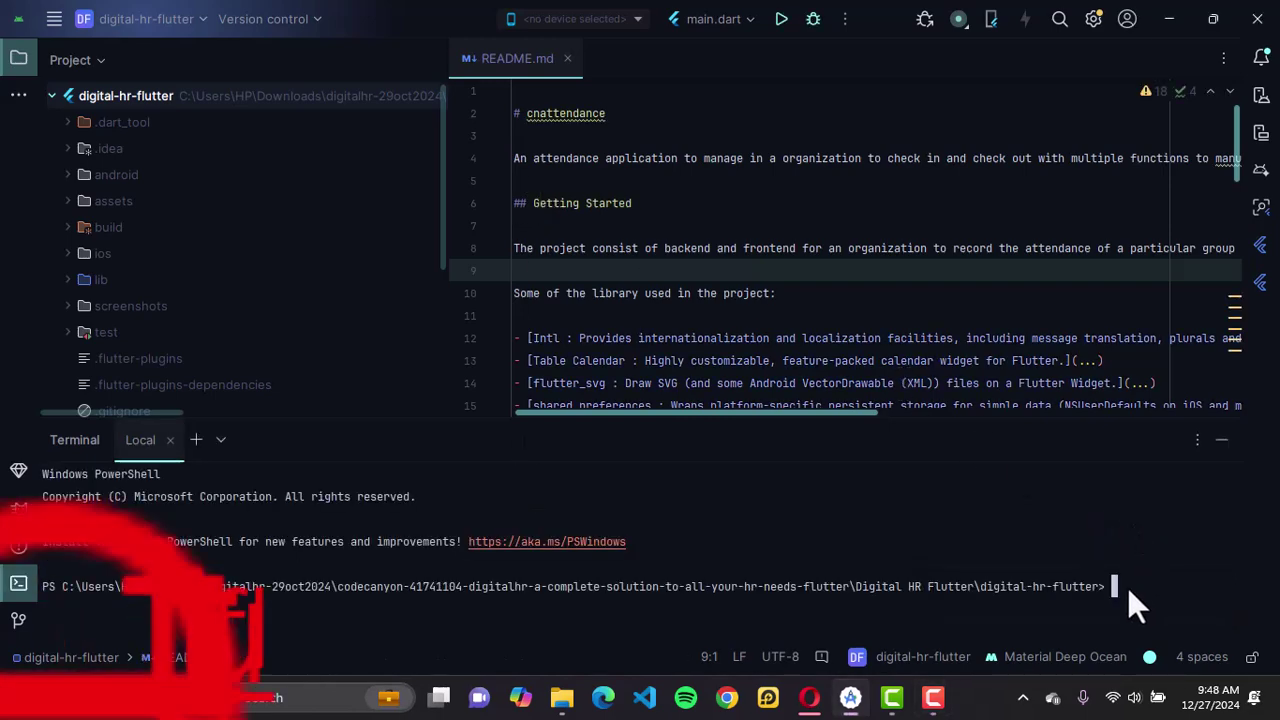
pyautogui.write('flutter ')
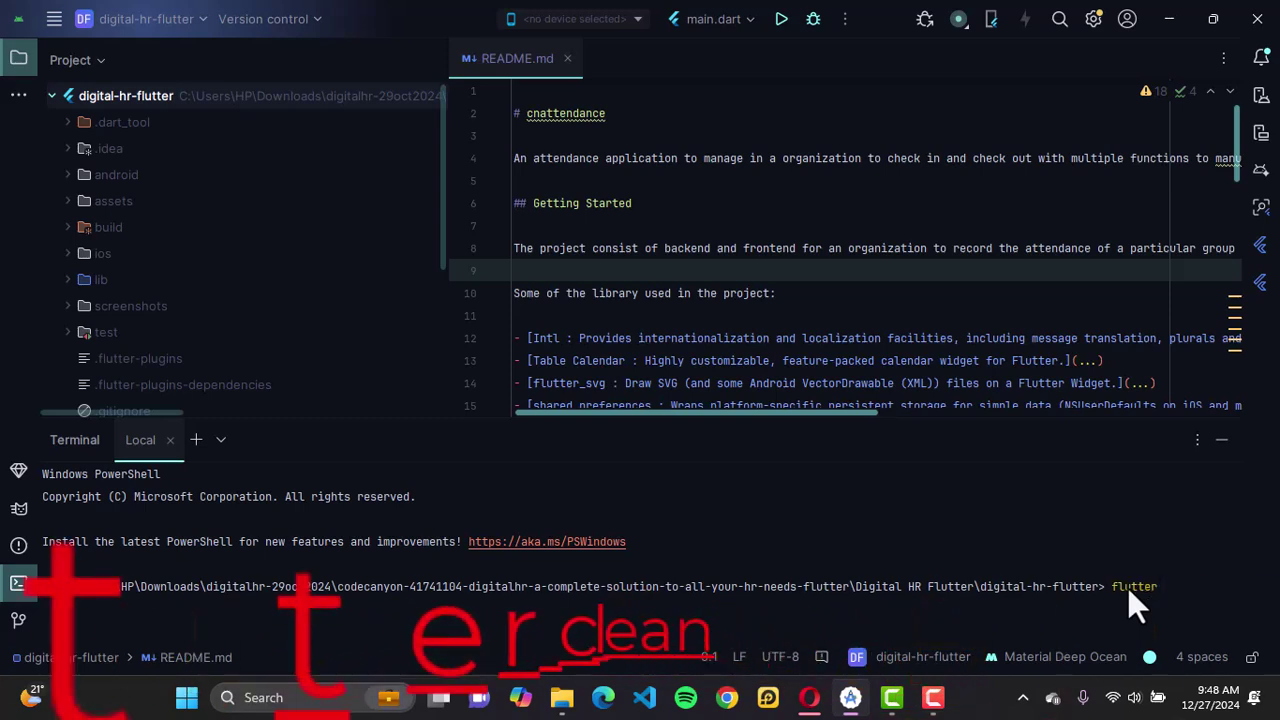
pyautogui.write('clean')
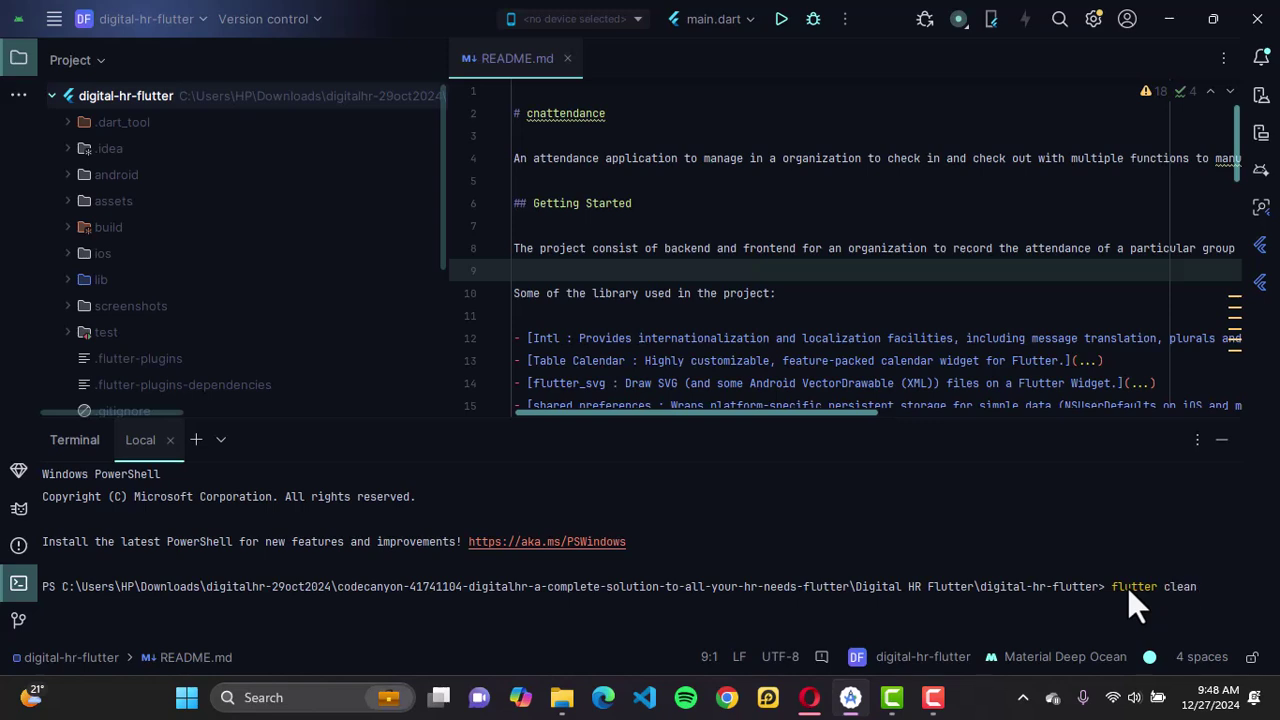
pyautogui.press('Return')
pyautogui.scroll(-3, 396, 287)
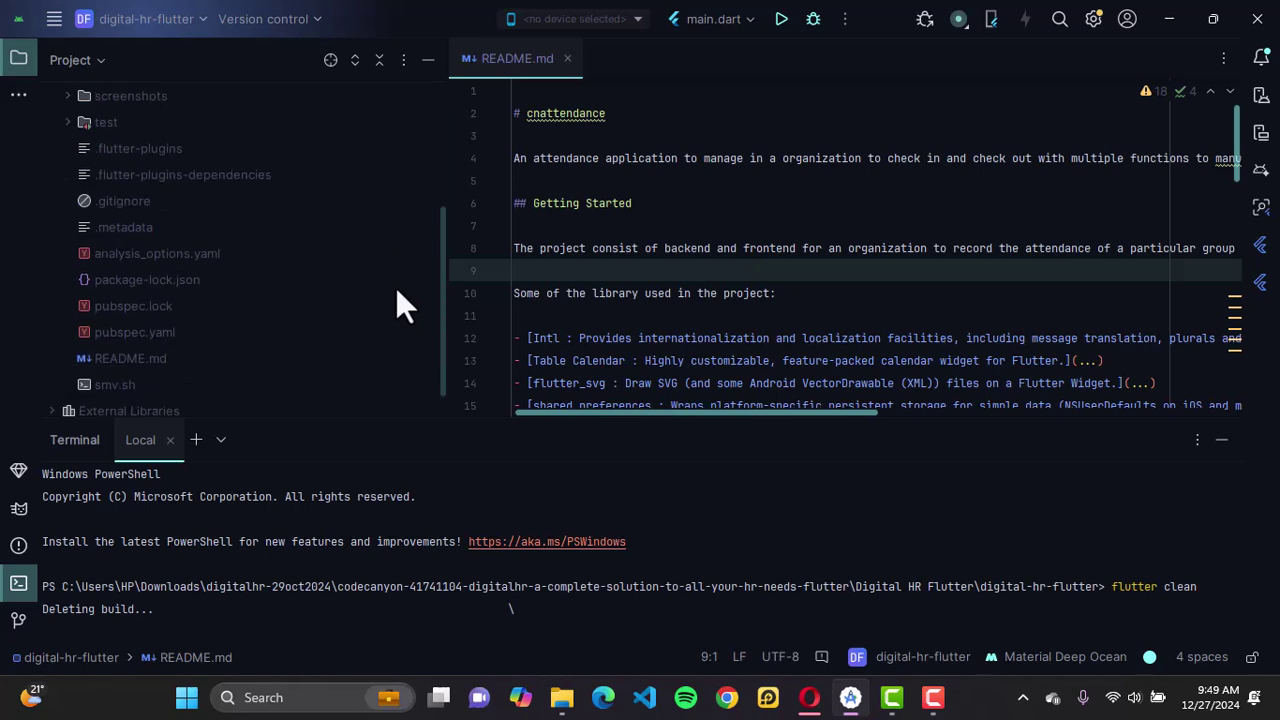
pyautogui.scroll(3, 396, 287)
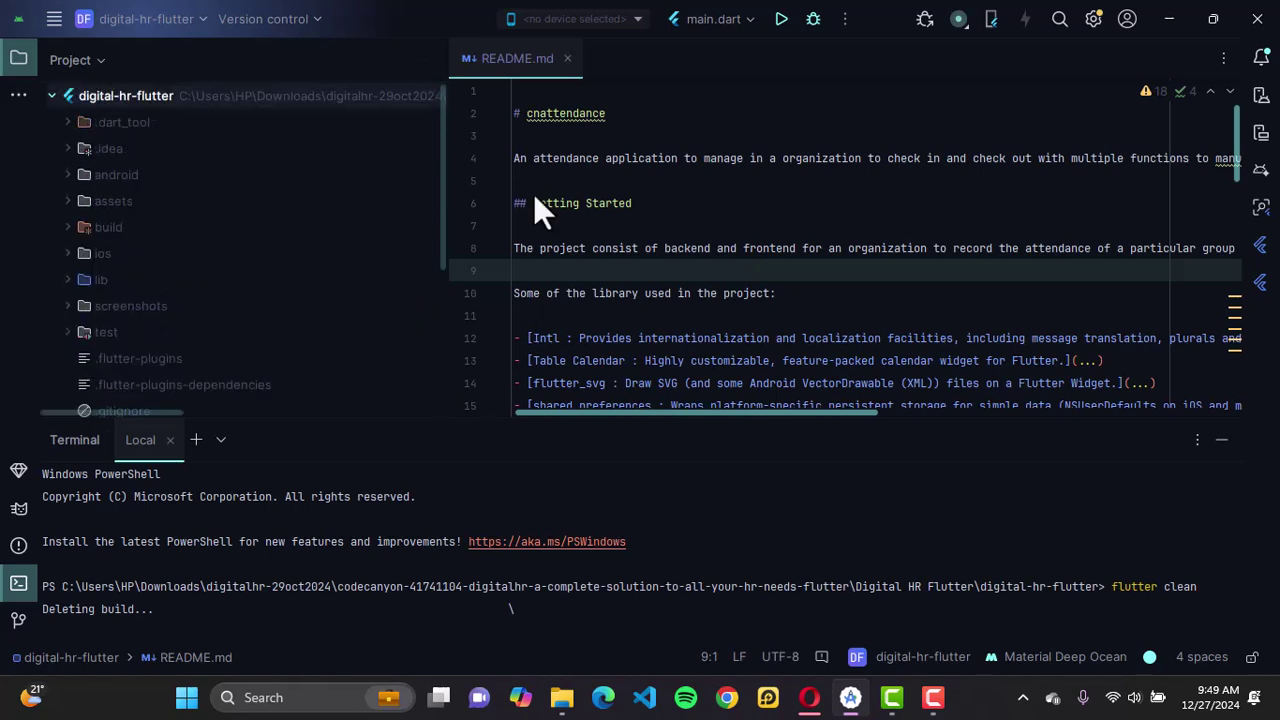
# - Run flutter pub get in the terminal to fetch the project's dependencies
pyautogui.click(1134, 606)
pyautogui.scroll(1, 537, 584)
pyautogui.scroll(-1, 537, 584)
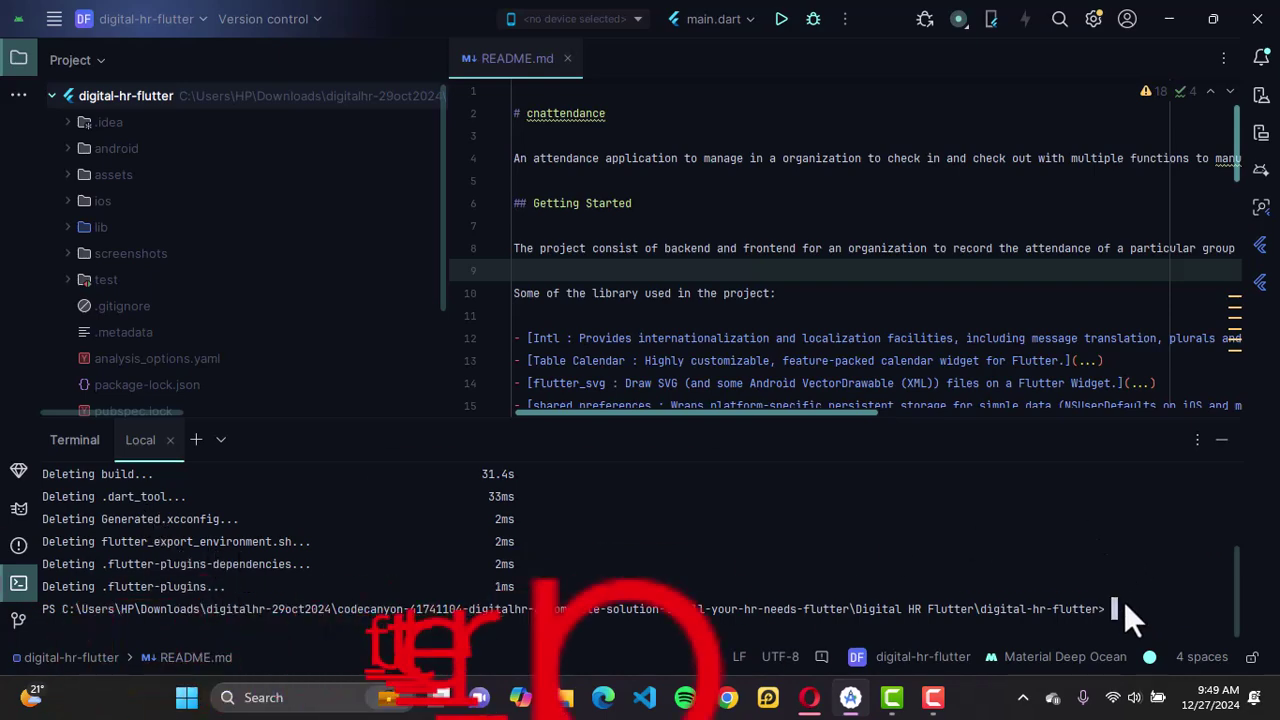
pyautogui.write('tter pub get')
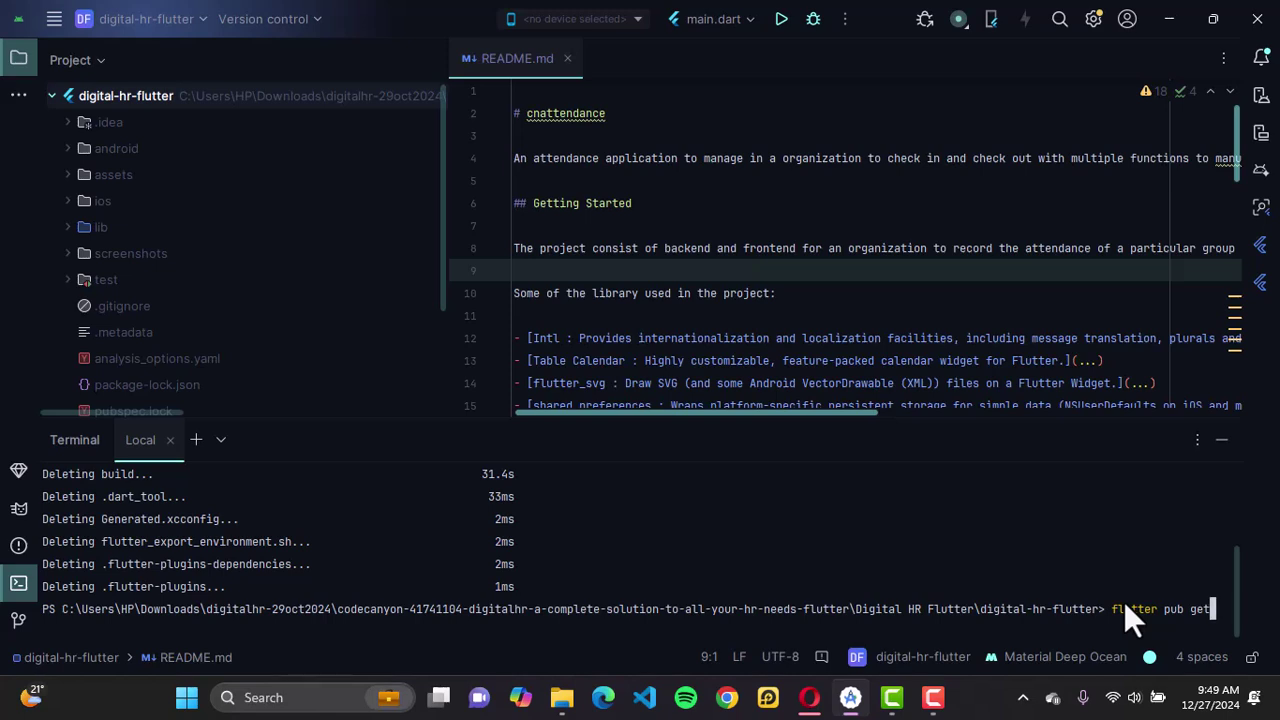
pyautogui.press('Return')
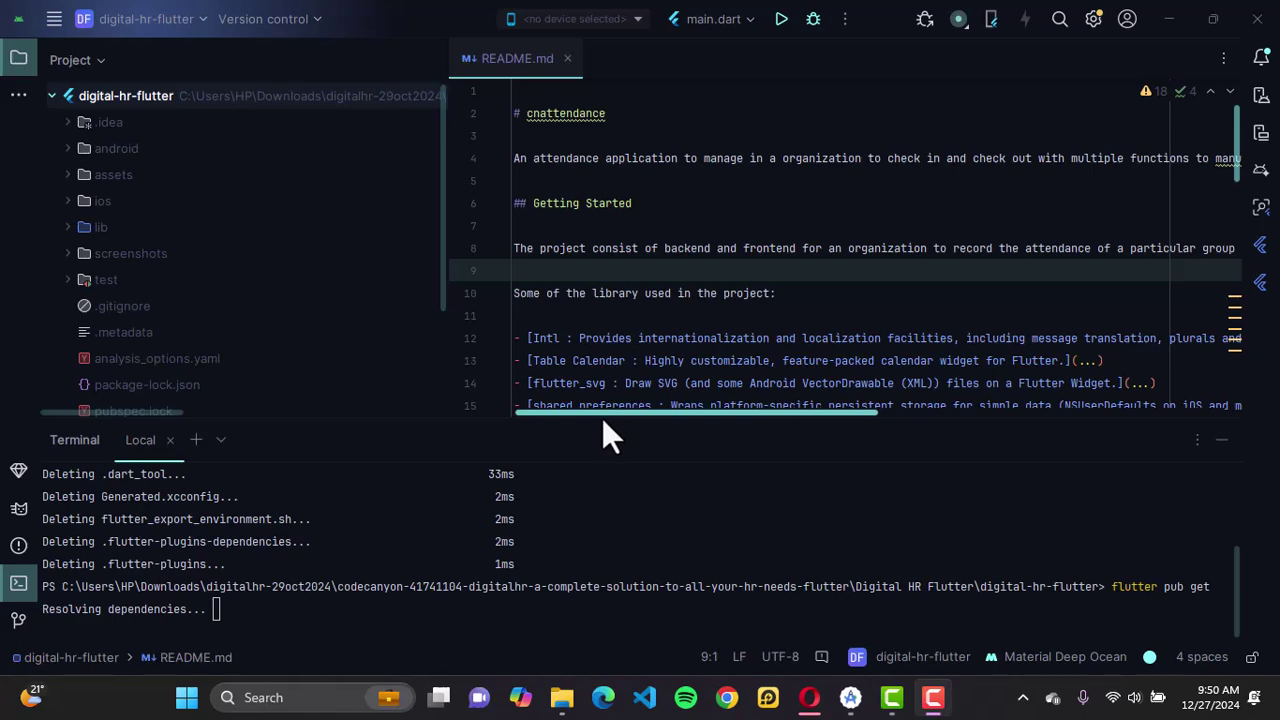
# - Enlarge the terminal area and review the package list printed by flutter pub get
pyautogui.moveTo(602, 420); pyautogui.dragTo(602, 340)
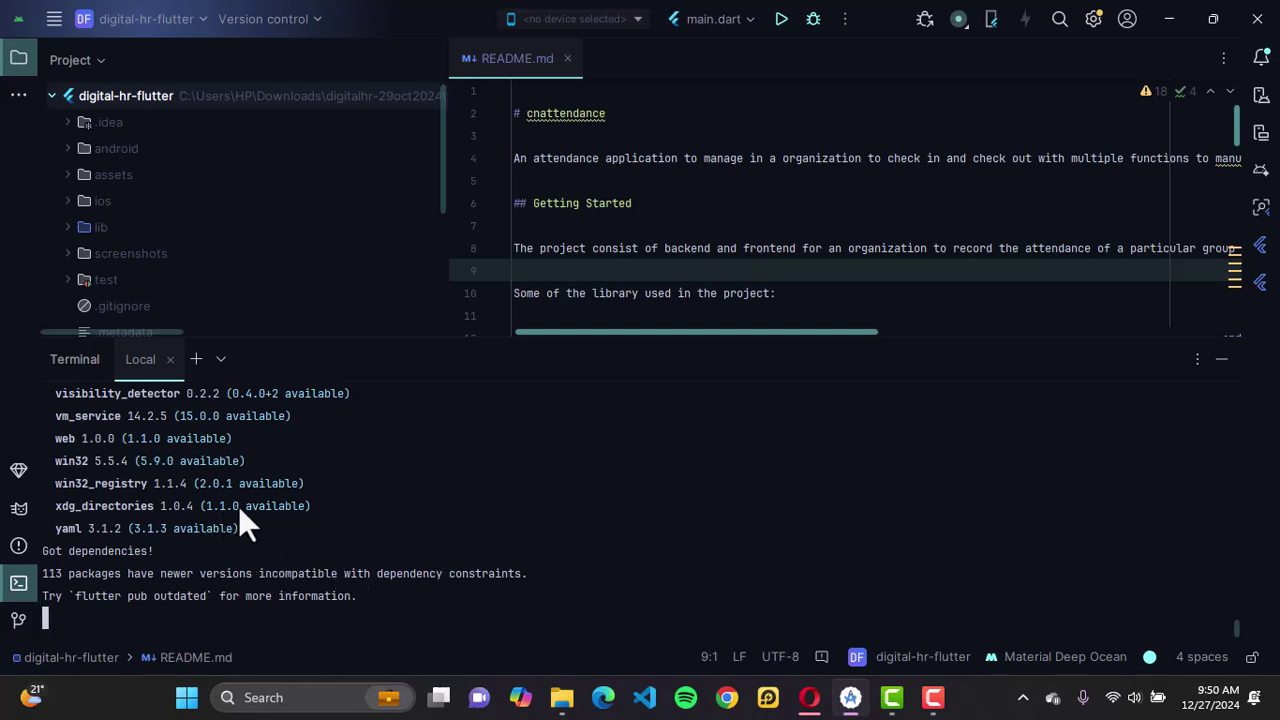
pyautogui.scroll(5, 238, 505)
pyautogui.scroll(12, 238, 505)
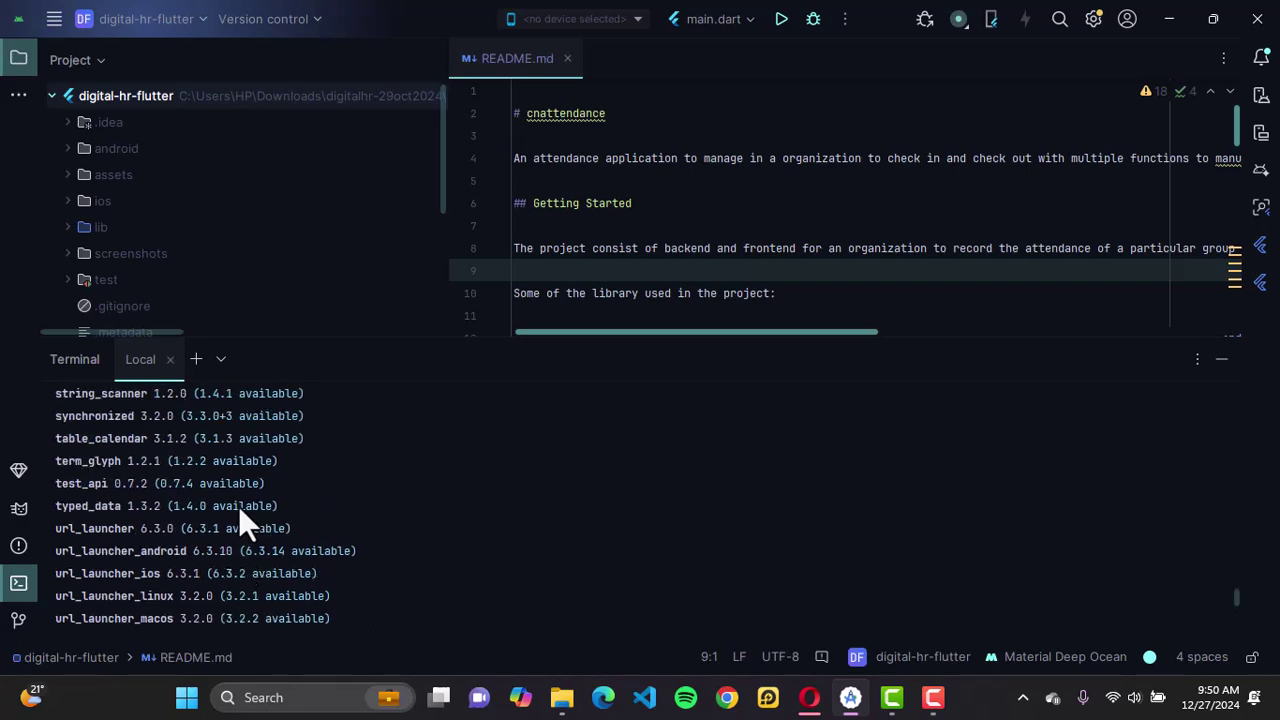
pyautogui.scroll(-15, 238, 505)
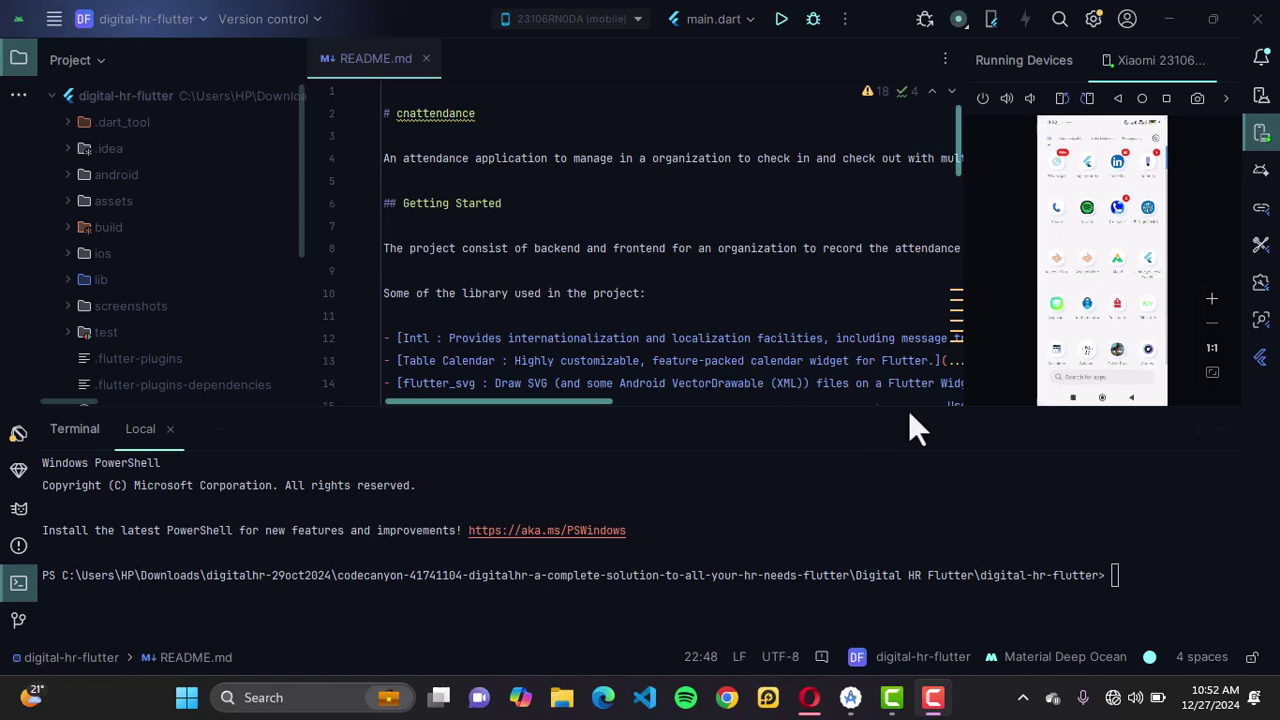
# - Run flutter run in the terminal to build and launch the app on the connected Xiaomi phone
pyautogui.click(1137, 573)
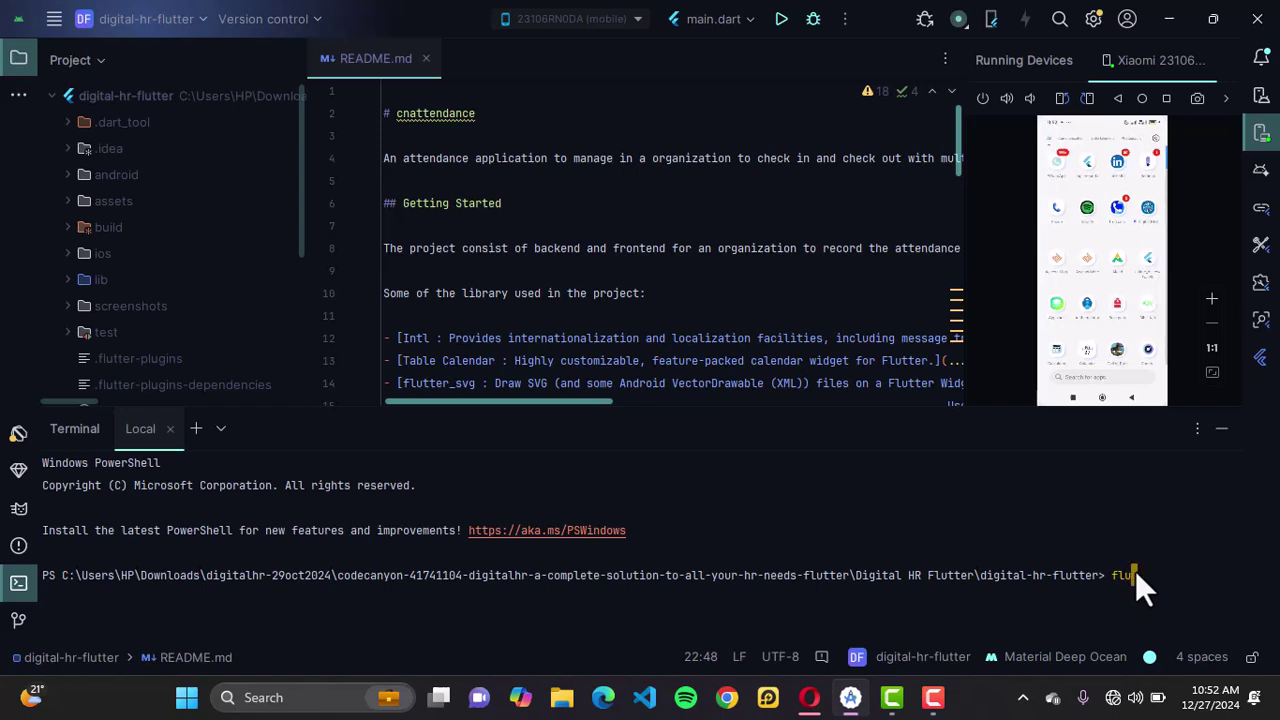
pyautogui.press('BackSpace')
pyautogui.press('BackSpace')
pyautogui.press('BackSpace')
pyautogui.press('BackSpace')
pyautogui.write('tter run')
pyautogui.press('Return')
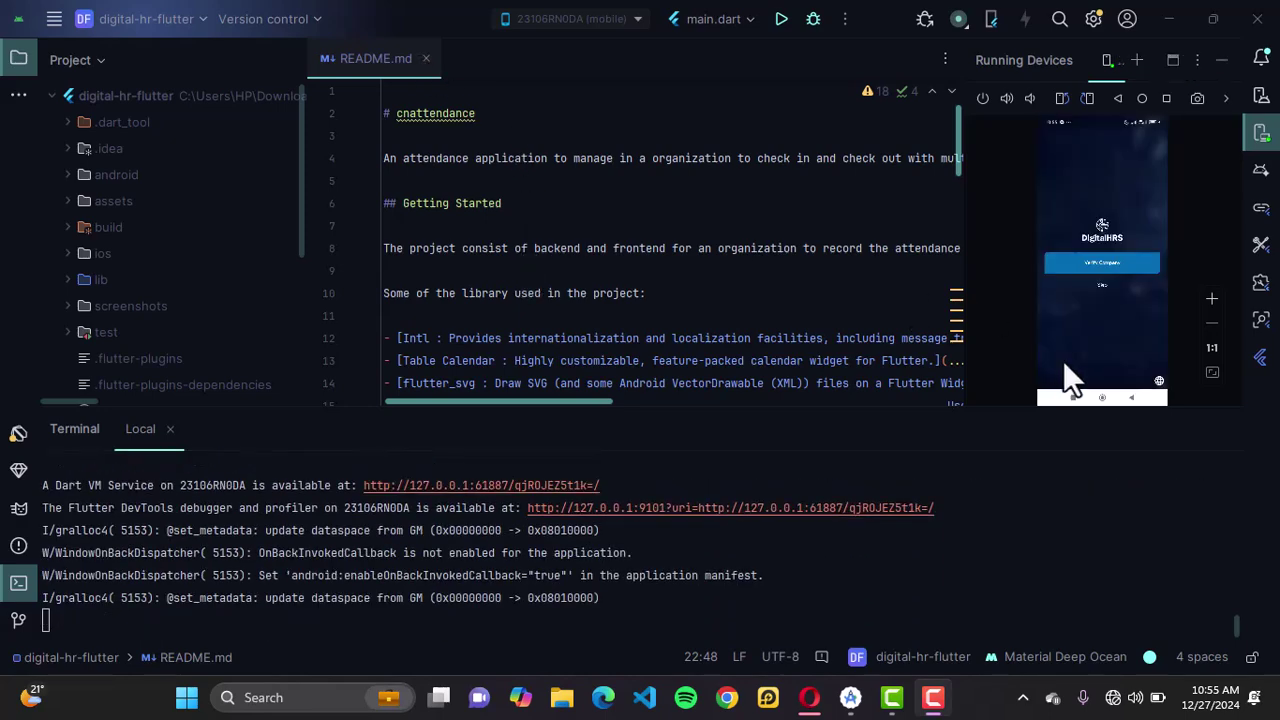
# - Hide the terminal and widen the Running Devices area to enlarge the view of the DigitalHRS app
pyautogui.click(1228, 429)
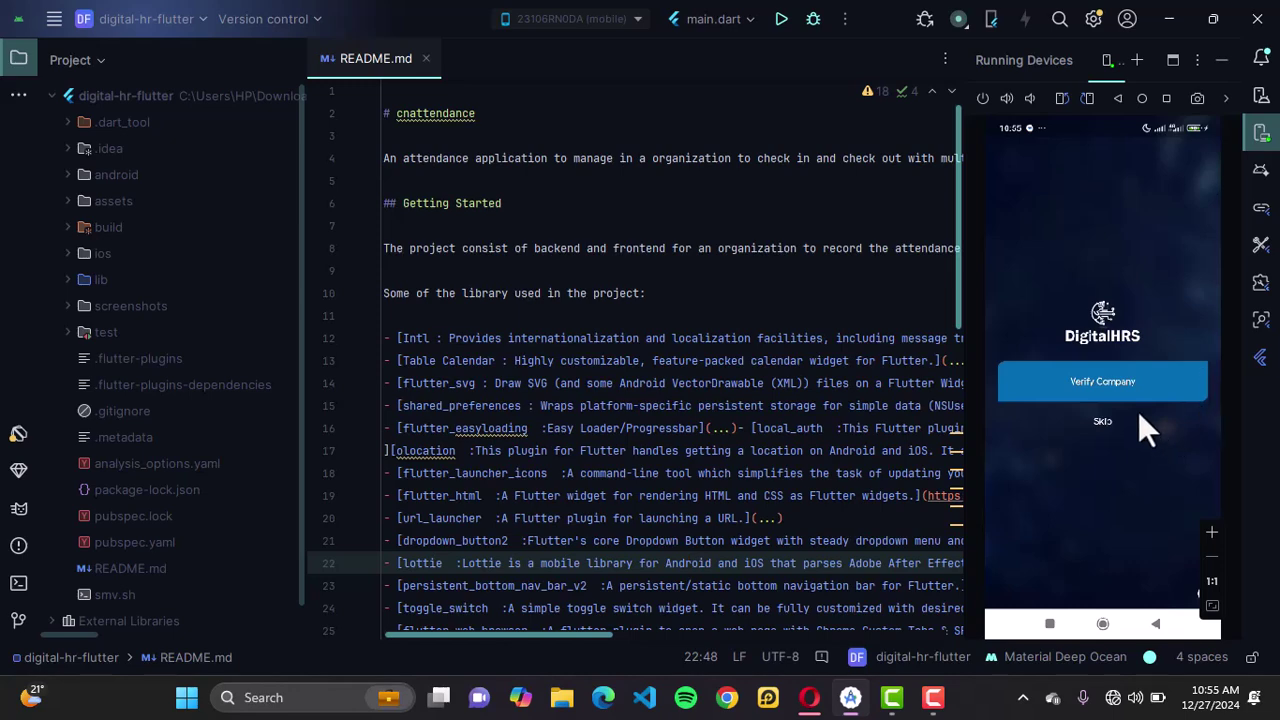
pyautogui.moveTo(960, 376); pyautogui.dragTo(786, 366)
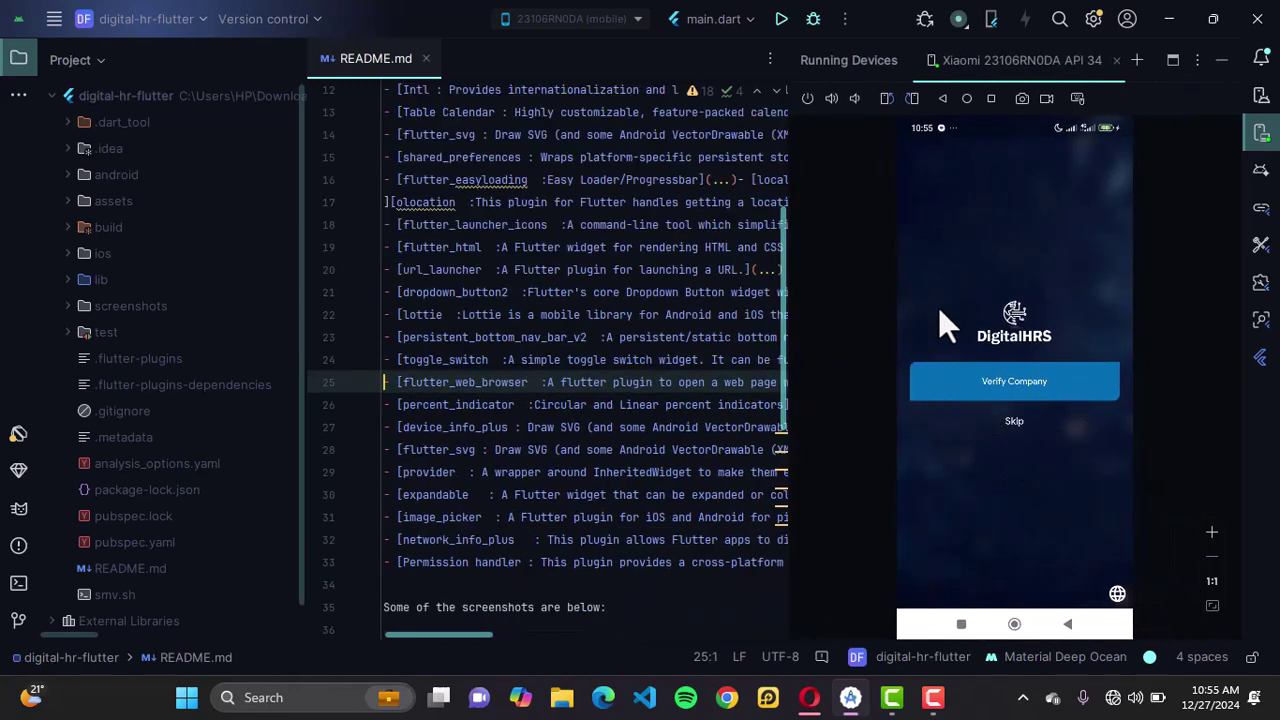